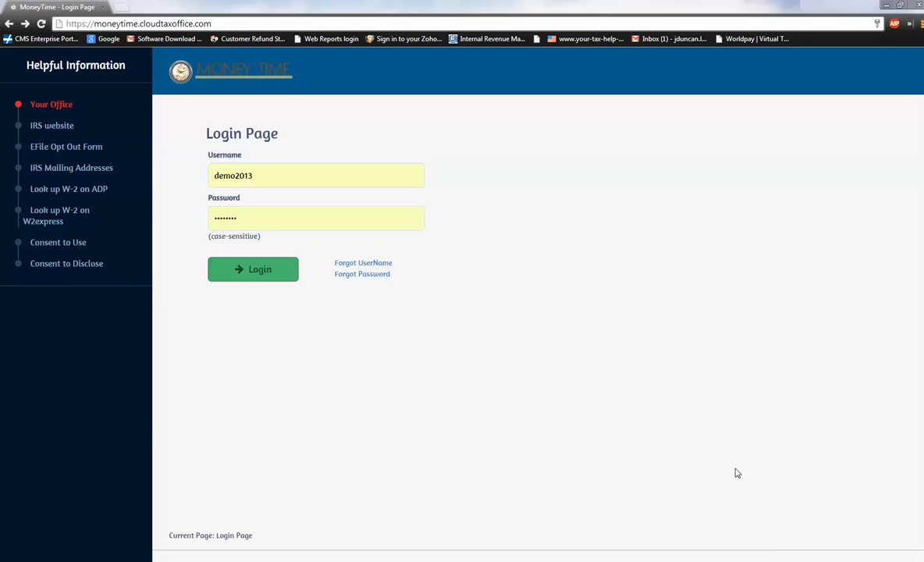
# Log in to the Money Time tax office site with the prefilled username and password.
pyautogui.click(200, 23)
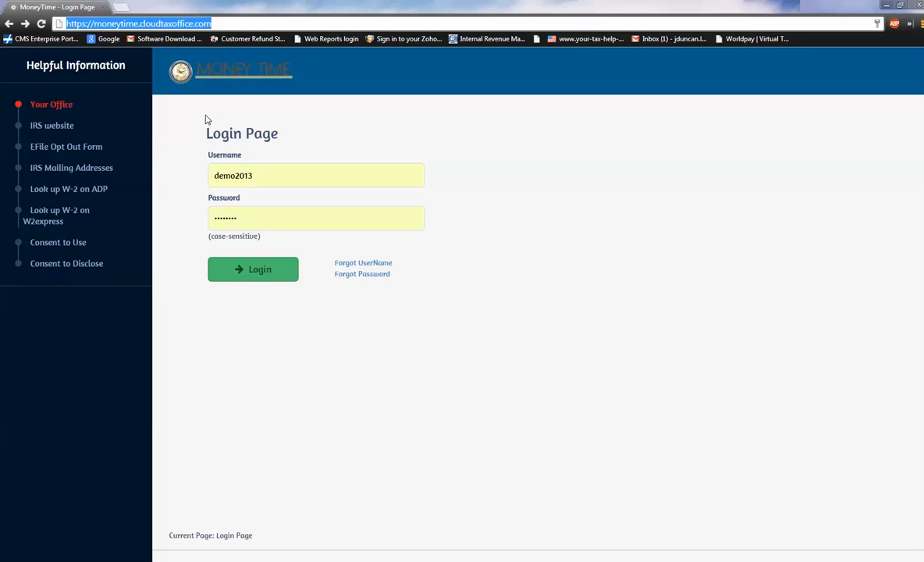
pyautogui.click(195, 152)
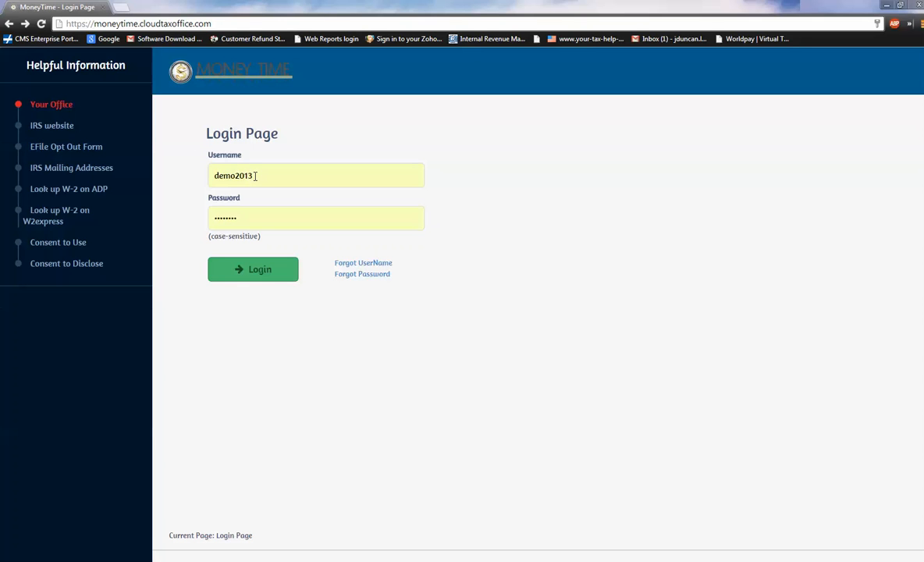
pyautogui.moveTo(256, 176); pyautogui.dragTo(208, 175)
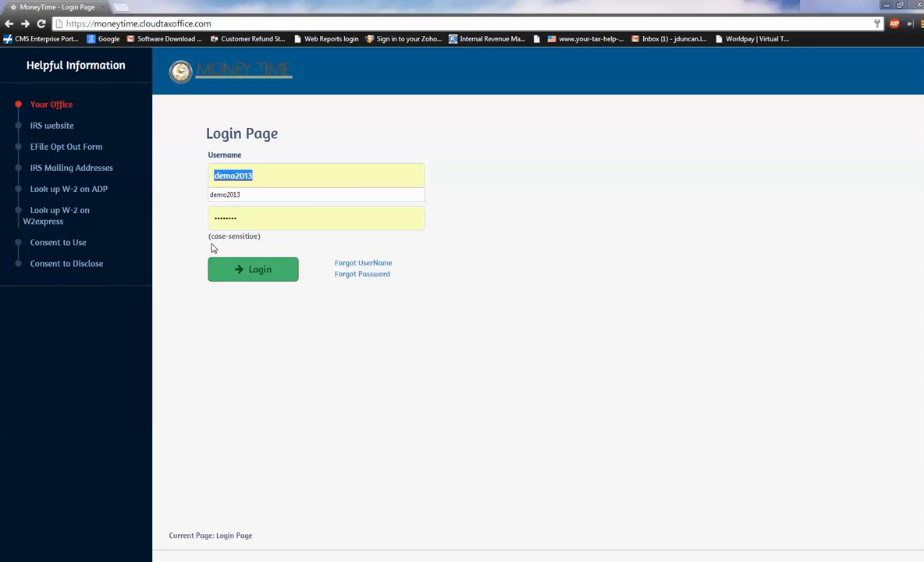
pyautogui.moveTo(238, 222); pyautogui.dragTo(195, 204)
pyautogui.click(251, 273)
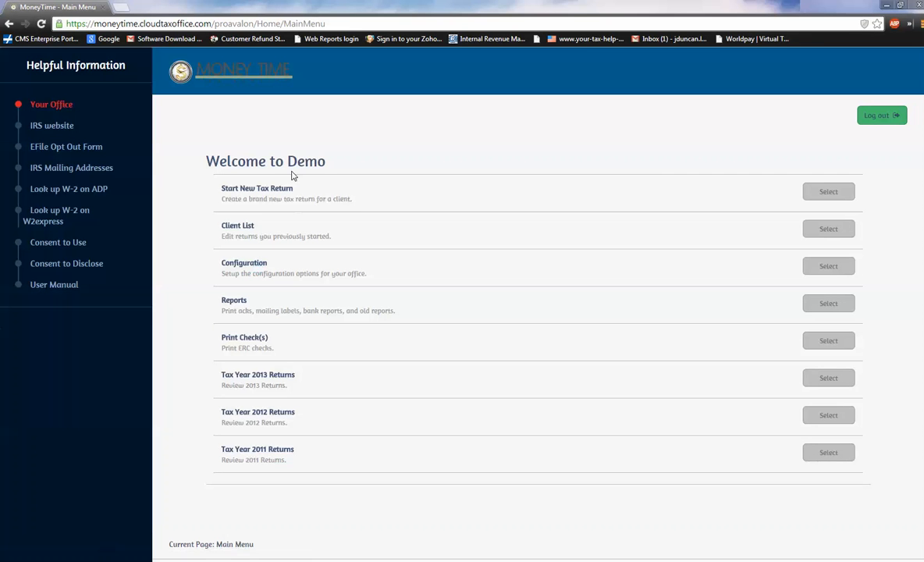
pyautogui.moveTo(285, 161); pyautogui.dragTo(292, 206)
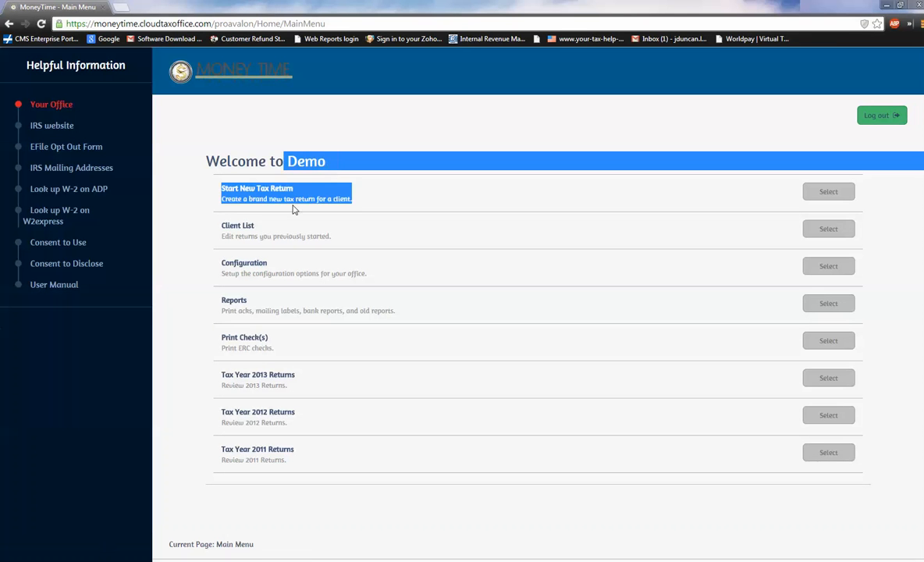
pyautogui.click(296, 142)
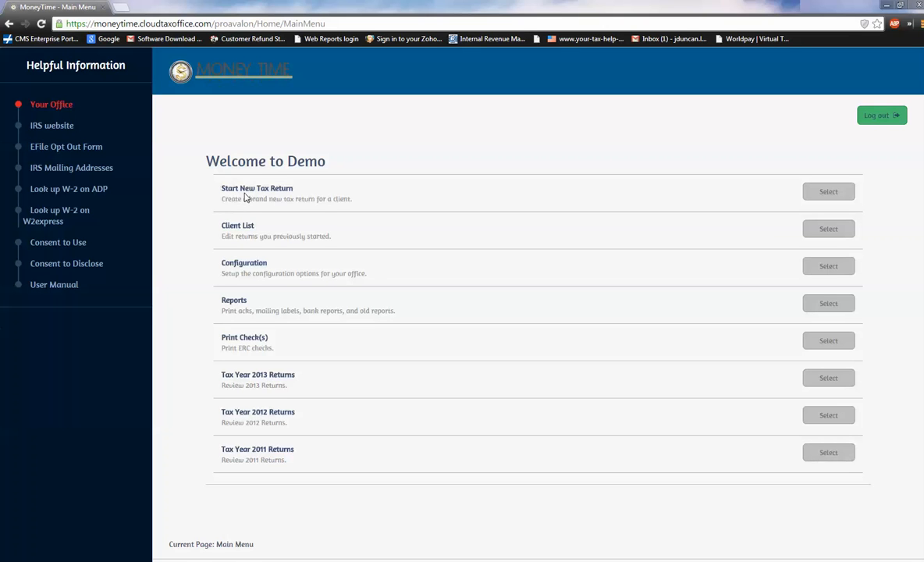
pyautogui.tripleClick(224, 236)
pyautogui.click(221, 241)
pyautogui.moveTo(221, 240); pyautogui.dragTo(312, 231)
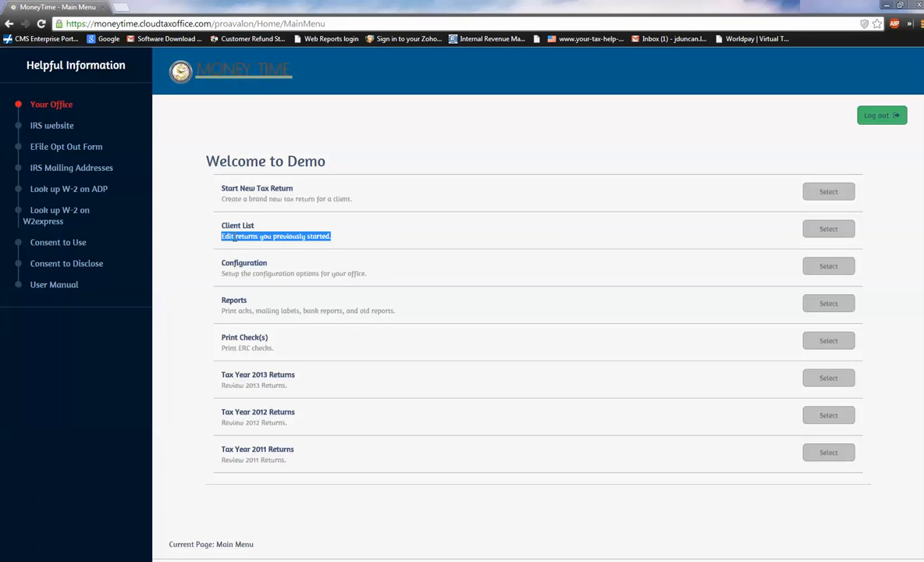
pyautogui.click(364, 236)
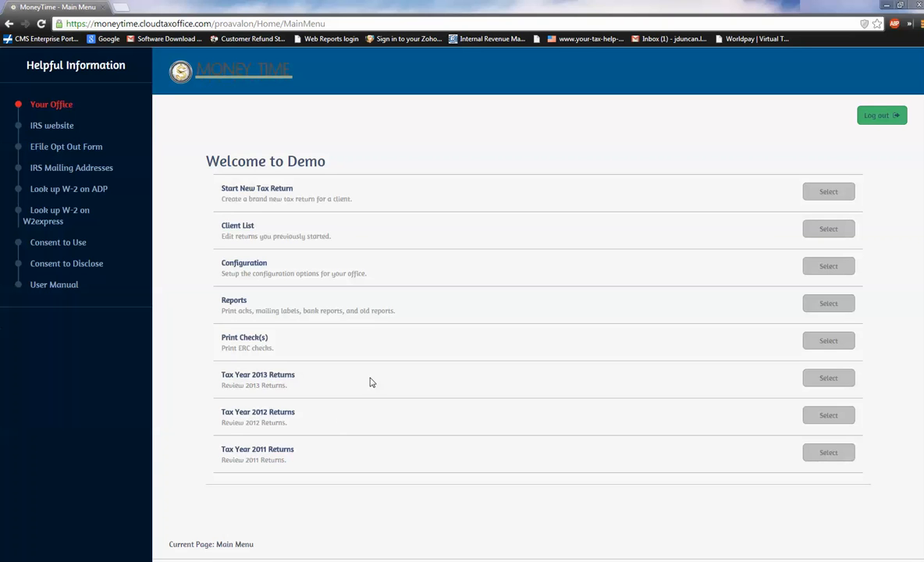
# Start a new tax return, acknowledge the consent reminder, and submit the taxpayer's Social Security number in both entry rows.
pyautogui.click(827, 194)
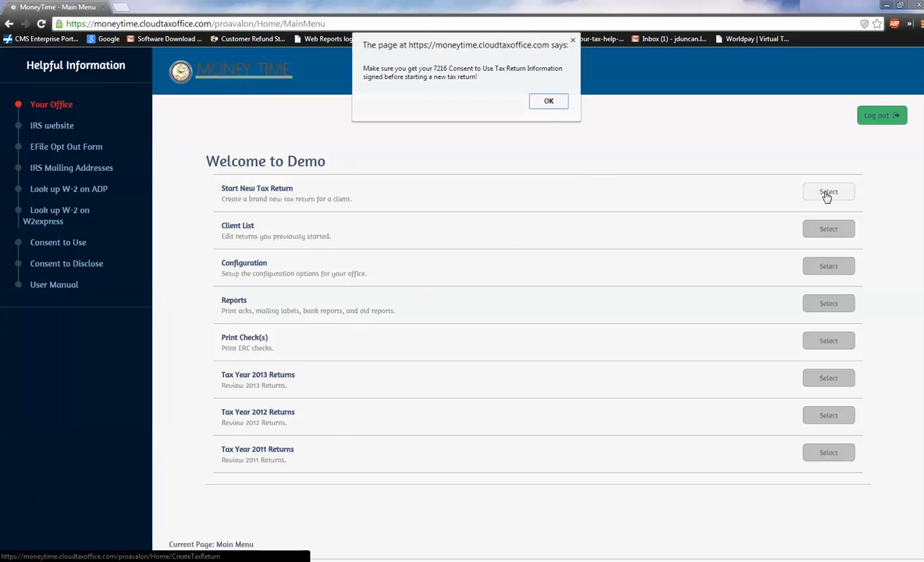
pyautogui.click(546, 102)
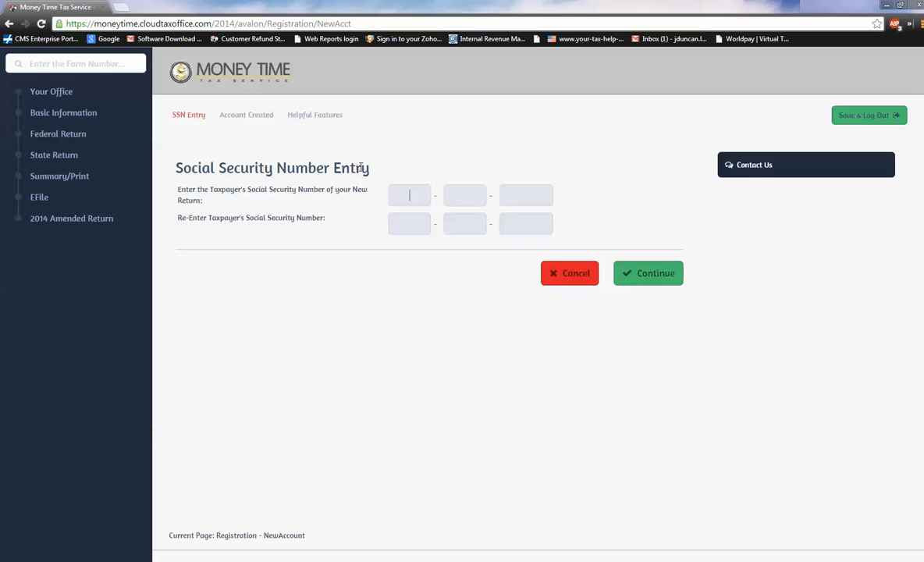
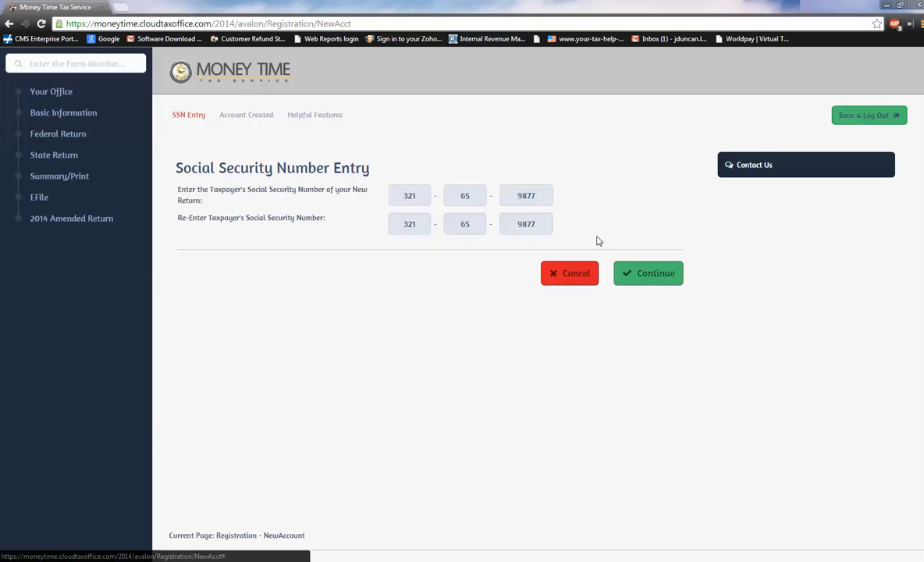
pyautogui.click(639, 272)
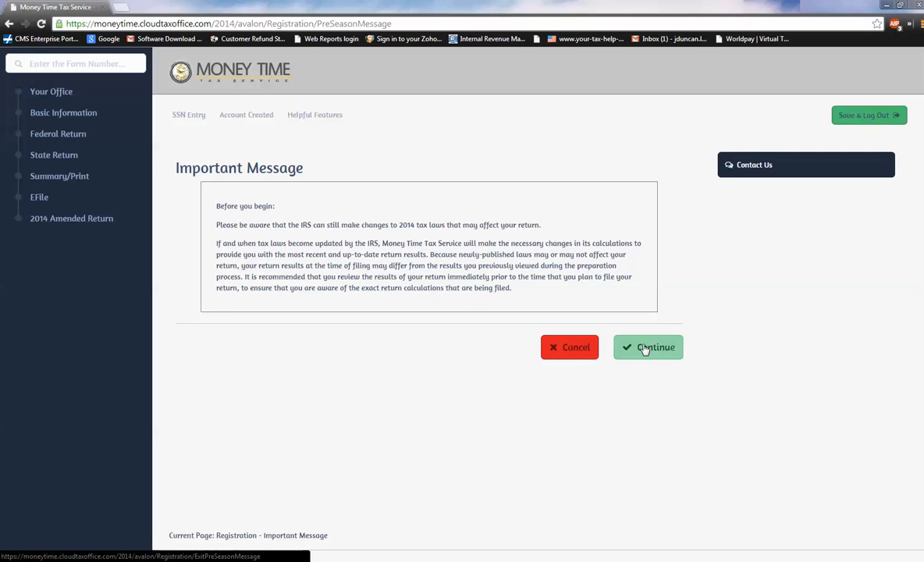
# Continue past the important message and prior-data pages, and set the filing status to Head of Household.
pyautogui.click(643, 355)
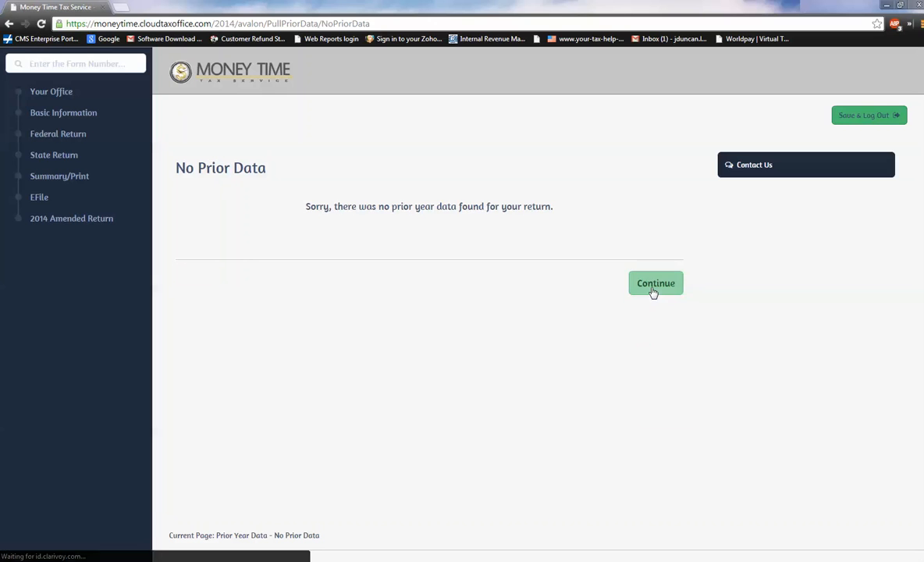
pyautogui.click(651, 290)
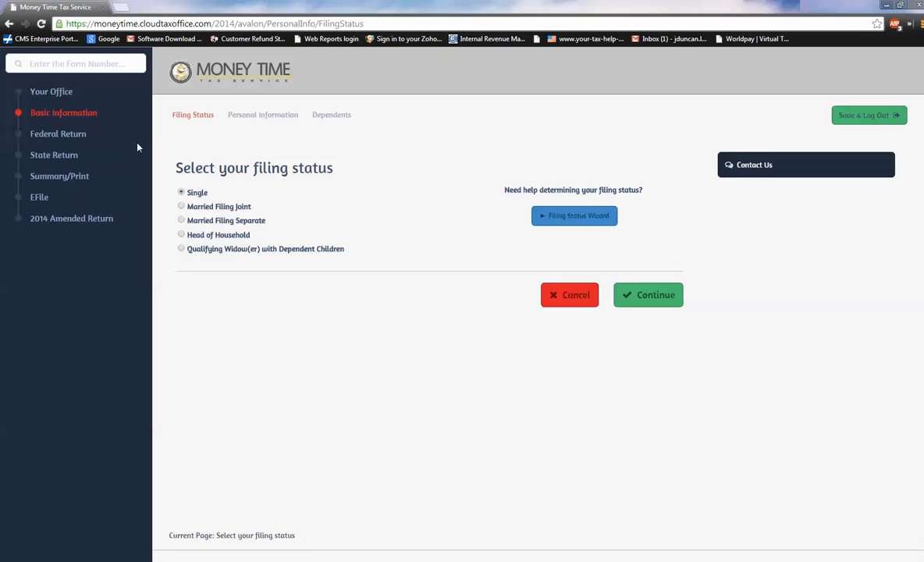
pyautogui.click(181, 235)
pyautogui.click(636, 295)
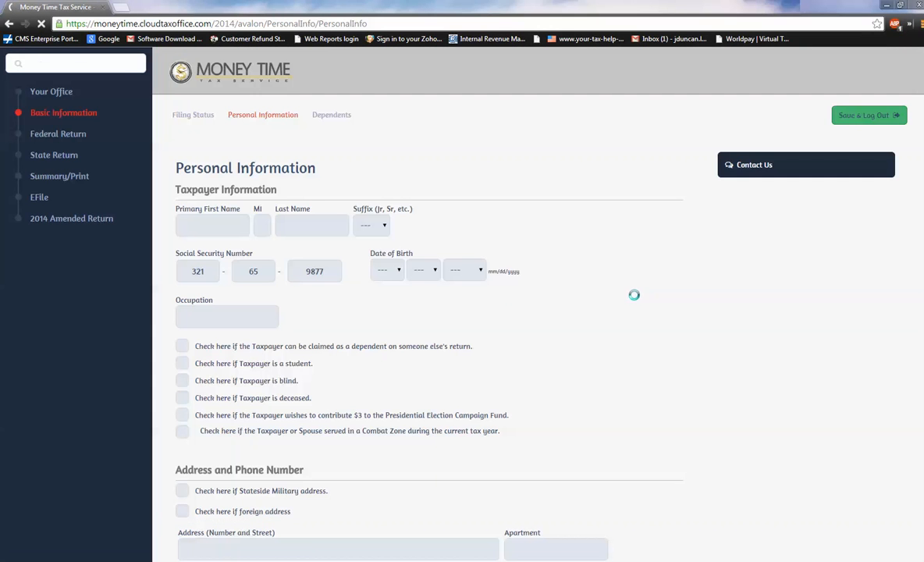
# Enter the taxpayer's first and last name in the personal information form.
pyautogui.click(192, 226)
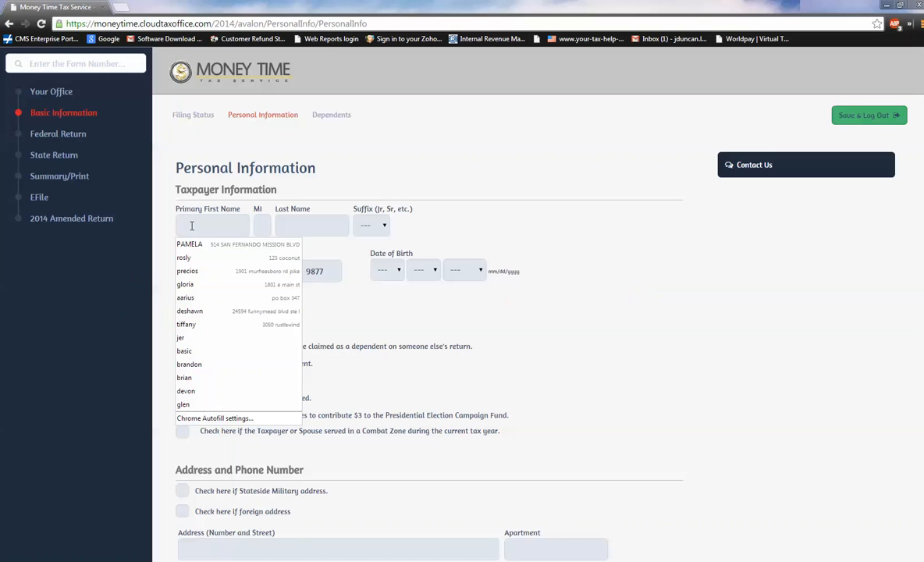
pyautogui.write('taxq')
pyautogui.press('Tab')
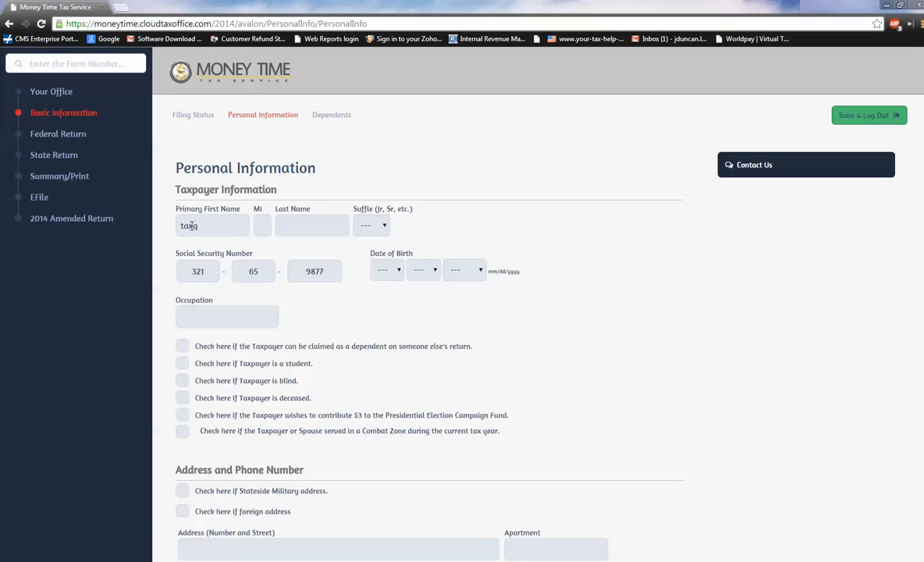
pyautogui.click(207, 227)
pyautogui.press('BackSpace')
pyautogui.write('season')
pyautogui.press('Tab')
pyautogui.press('Tab')
# Enter the taxpayer's date of birth and set the occupation to "sales".
pyautogui.press('Tab')
pyautogui.press('Tab')
pyautogui.press('Tab')
pyautogui.press('1')
pyautogui.press('Tab')
pyautogui.press('1')
pyautogui.press('0')
pyautogui.press('Tab')
pyautogui.press('1')
pyautogui.press('9')
pyautogui.press('7')
pyautogui.press('8')
pyautogui.press('Tab')
pyautogui.write('sales')
# Fill in the taxpayer's street address and zip code, accepting the city and state supplied for that zip code.
pyautogui.scroll(-4, 208, 229)
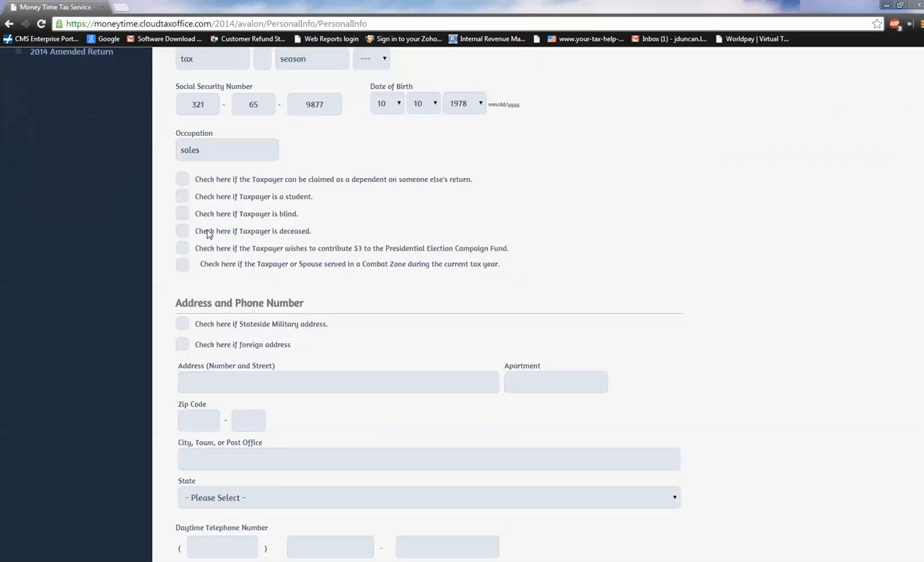
pyautogui.click(214, 272)
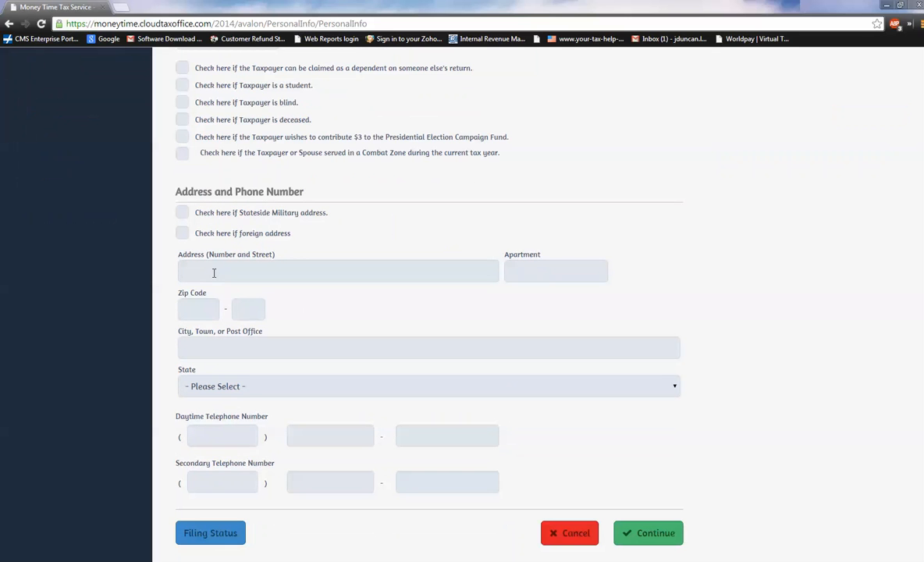
pyautogui.write('2554 easy st')
pyautogui.press('Tab')
pyautogui.write('3304')
pyautogui.press('BackSpace')
pyautogui.write('16')
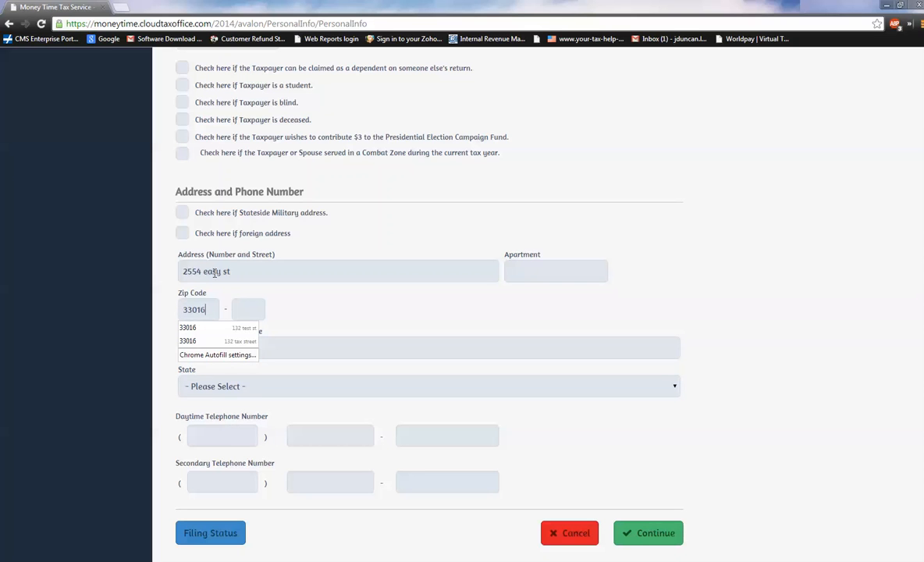
pyautogui.press('Tab')
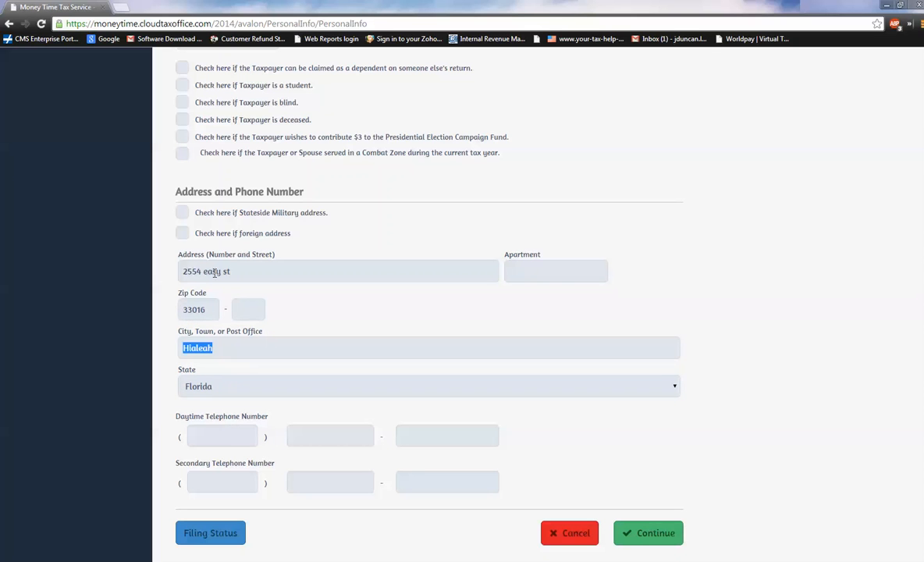
pyautogui.press('Tab')
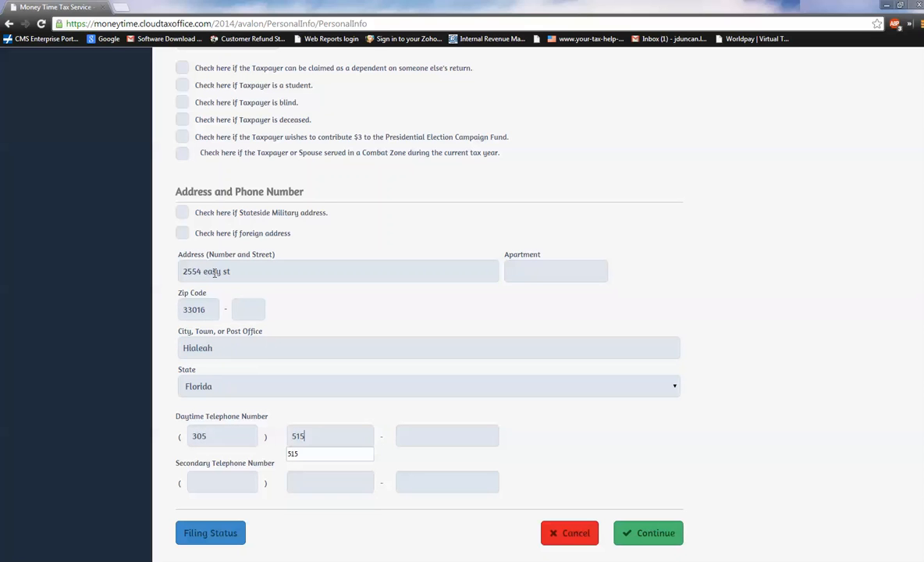
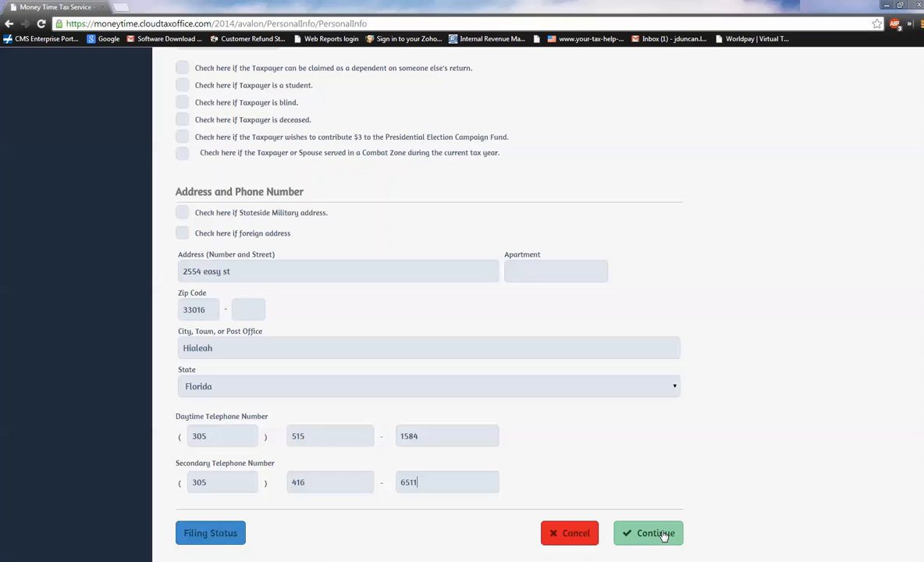
# Enter the taxpayer's daytime and secondary telephone numbers and submit the personal information.
pyautogui.click(662, 534)
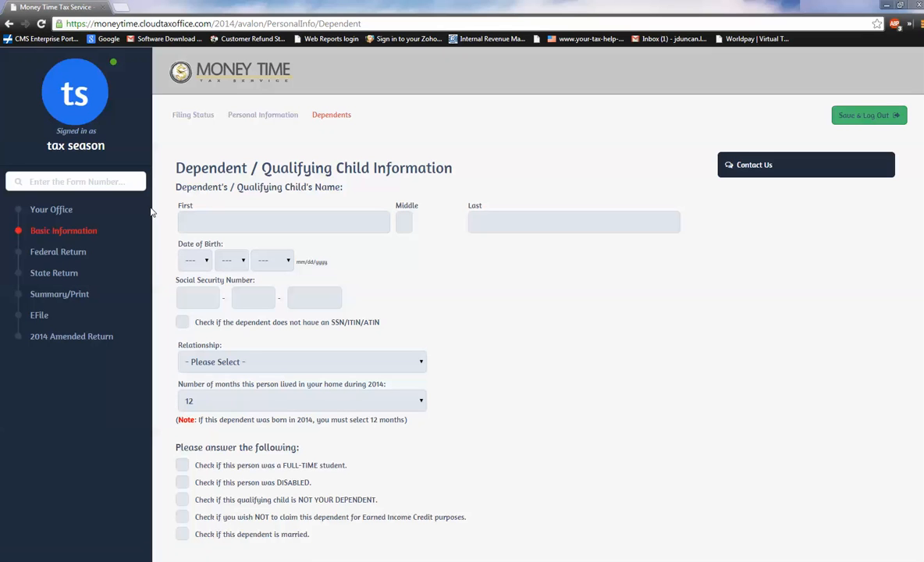
# Enter the dependent's first name and date of birth, keeping the prefilled last name.
pyautogui.write('hannah')
pyautogui.press('Tab')
pyautogui.press('Tab')
pyautogui.press('Tab')
pyautogui.press('Tab')
pyautogui.write('10')
pyautogui.press('Tab')
pyautogui.write('2014')
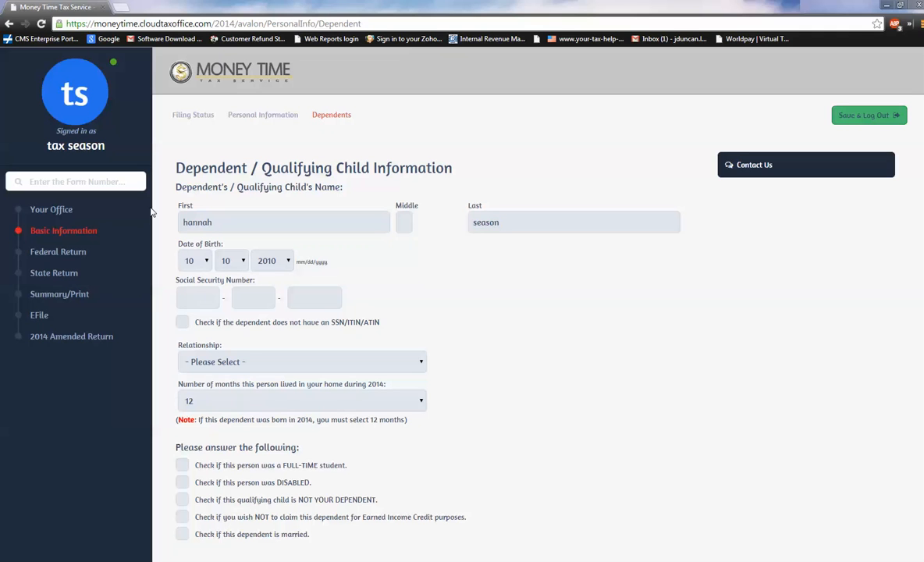
# Enter the dependent's Social Security number and set the relationship to Daughter.
pyautogui.press('Tab')
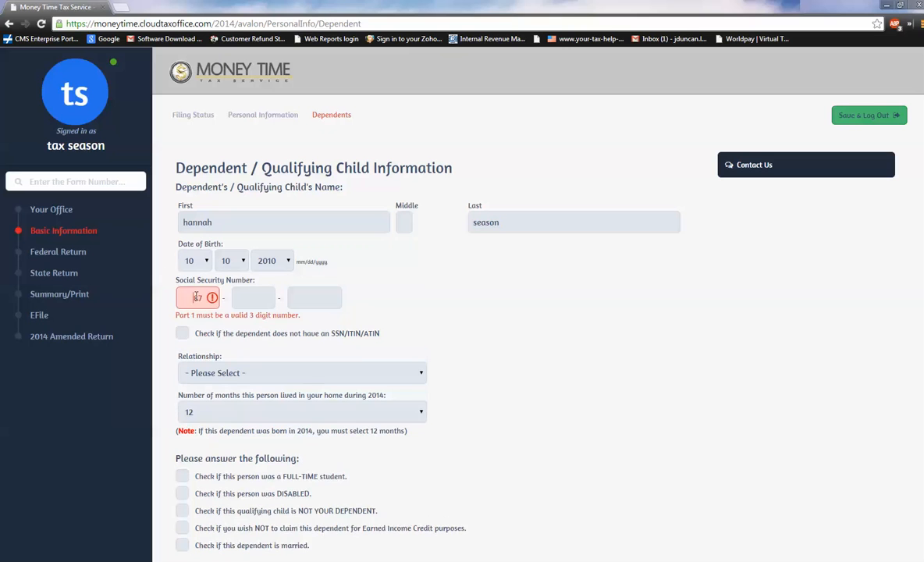
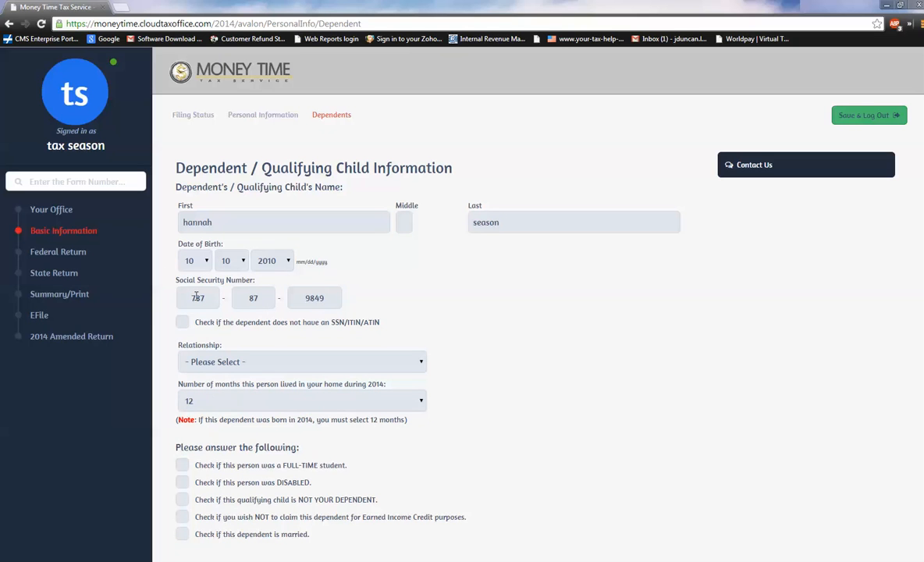
pyautogui.click(413, 362)
pyautogui.click(203, 155)
pyautogui.scroll(-2, 234, 402)
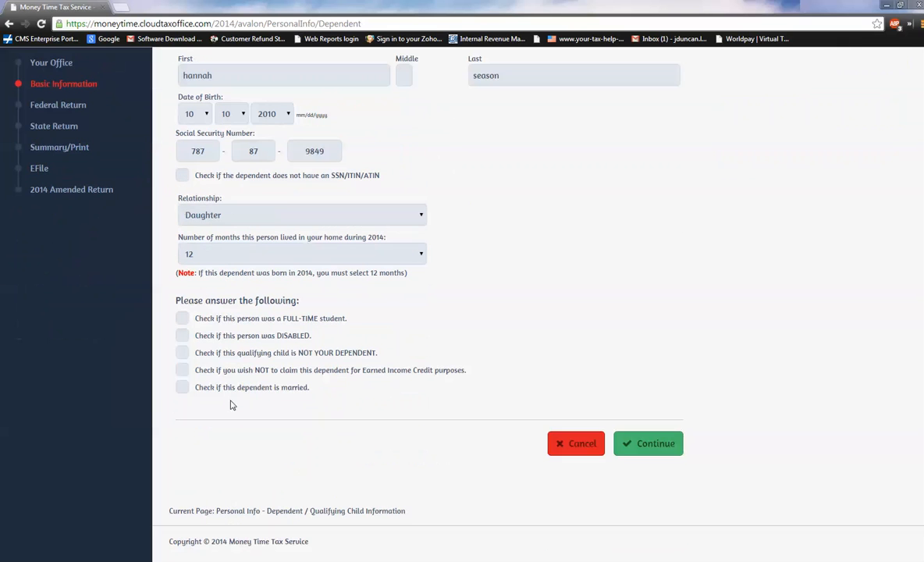
pyautogui.click(182, 319)
pyautogui.click(181, 319)
pyautogui.click(181, 336)
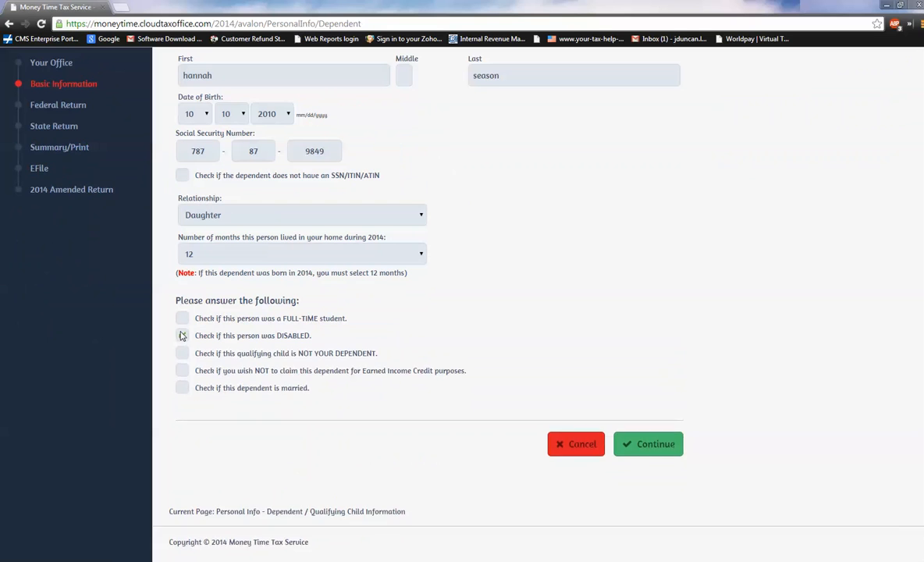
pyautogui.click(181, 336)
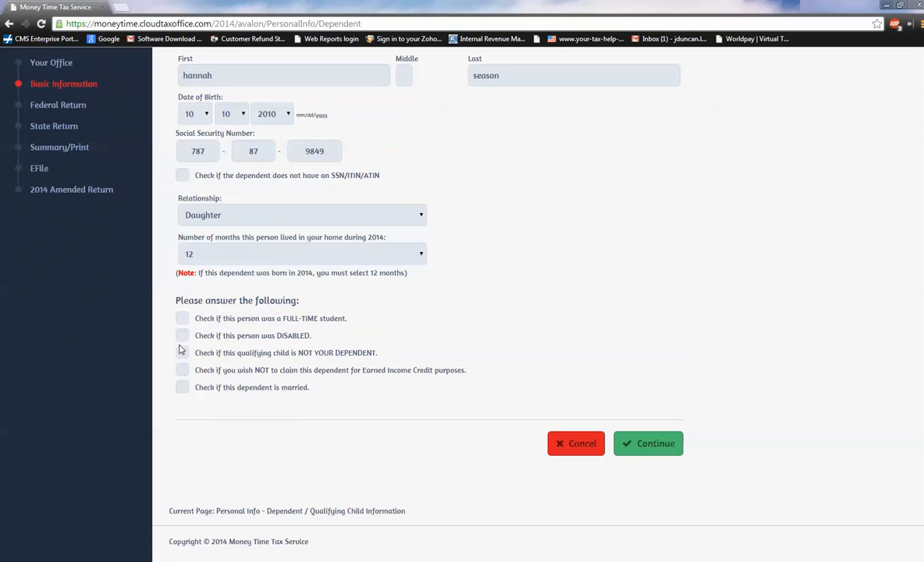
pyautogui.click(184, 388)
pyautogui.click(184, 388)
# Save the dependent, continue without opening the beneficial information, and finish the dependents list.
pyautogui.click(642, 445)
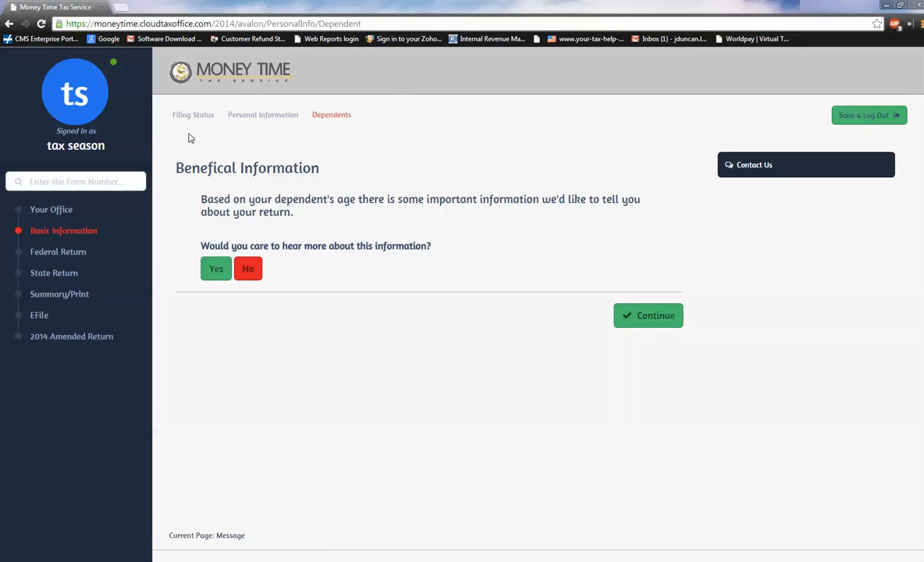
pyautogui.click(649, 326)
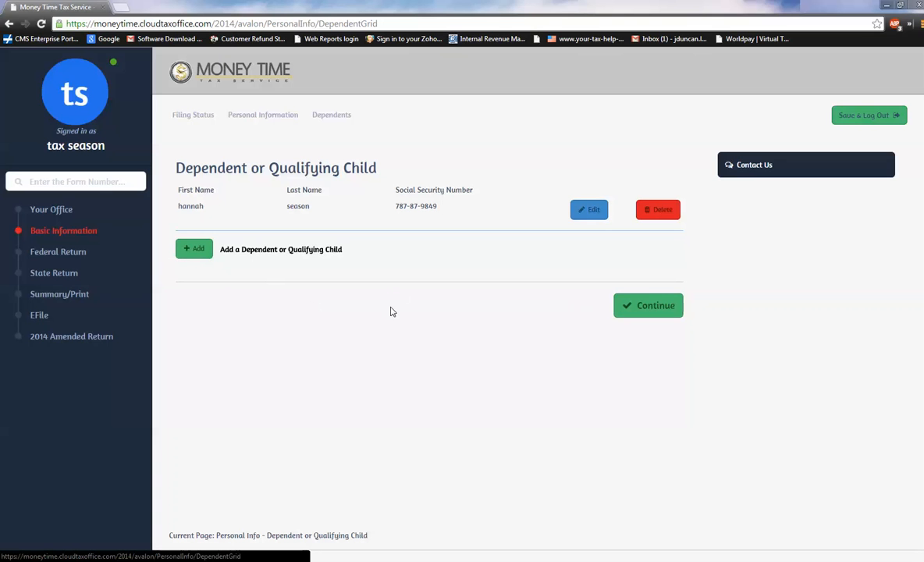
pyautogui.click(645, 310)
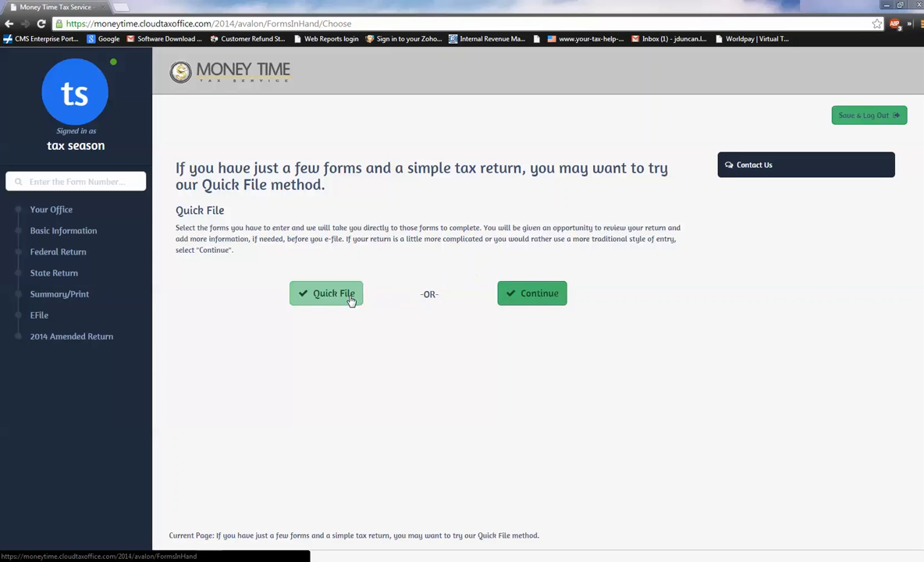
# Start Quick File and add the W-2 and 1099-MISC forms to the list.
pyautogui.click(320, 299)
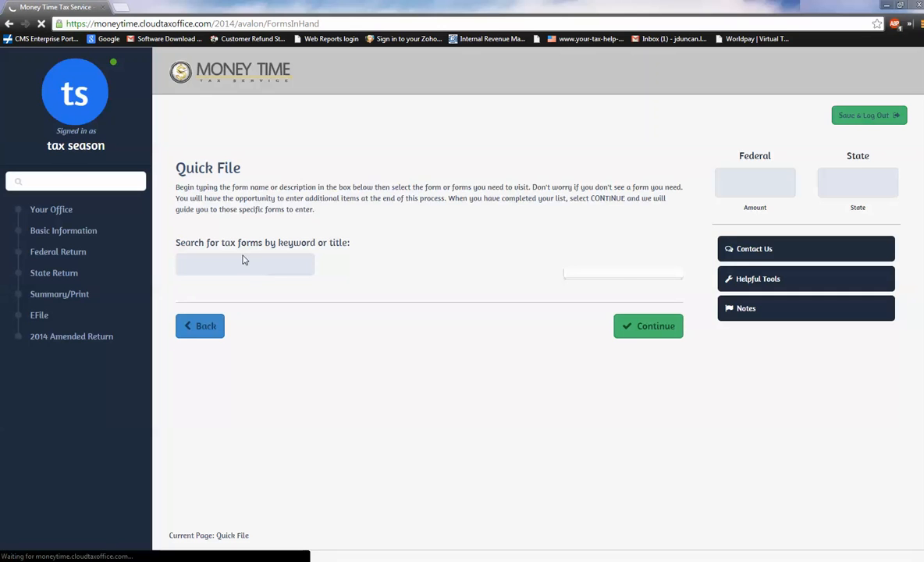
pyautogui.click(244, 258)
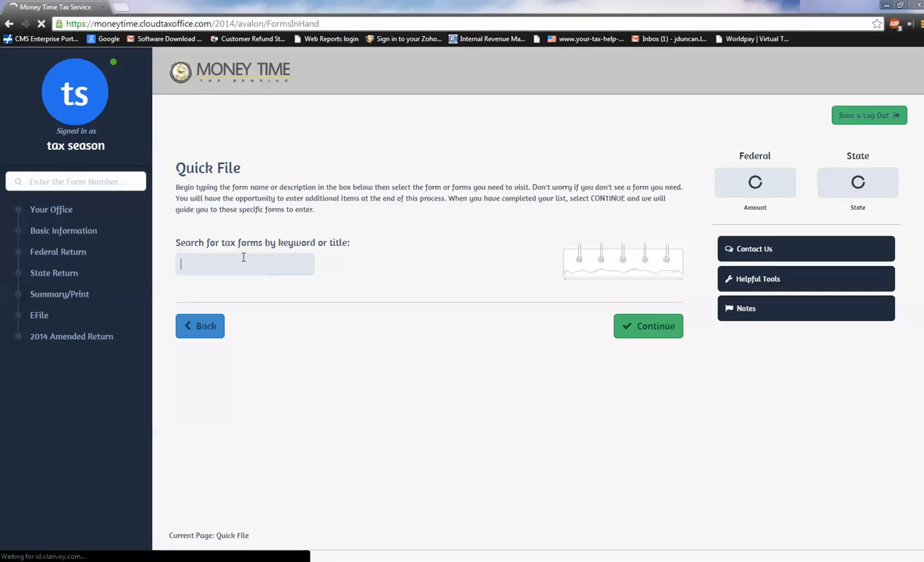
pyautogui.write('w2')
pyautogui.press('Return')
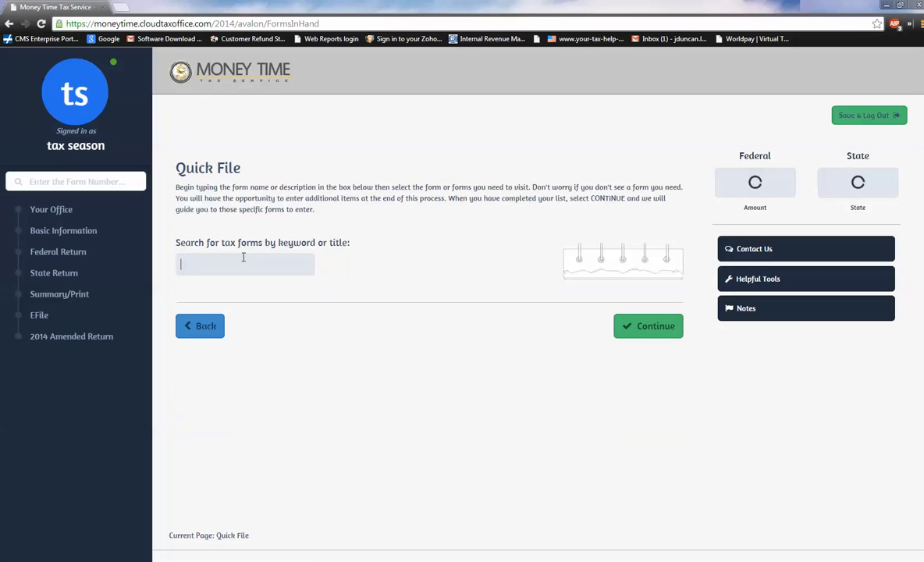
pyautogui.write('10')
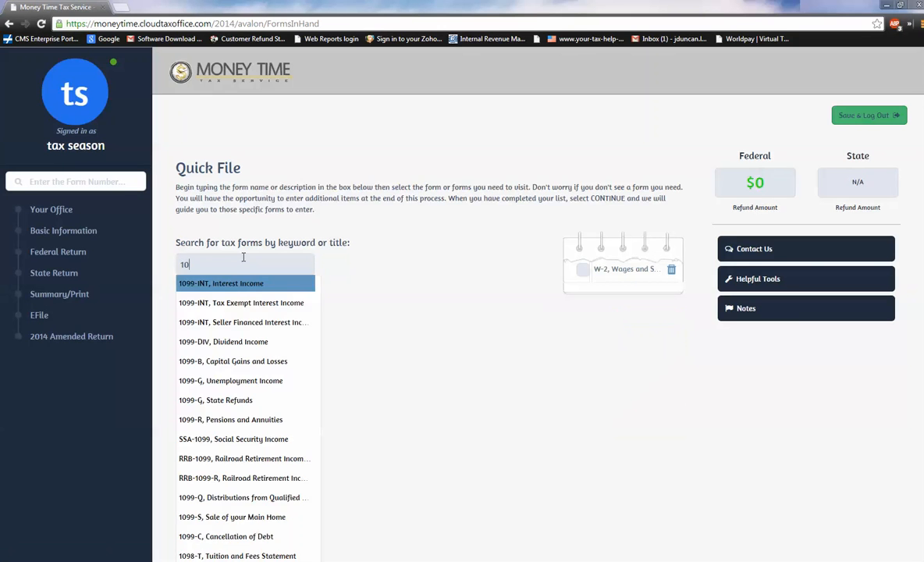
pyautogui.write('99 m')
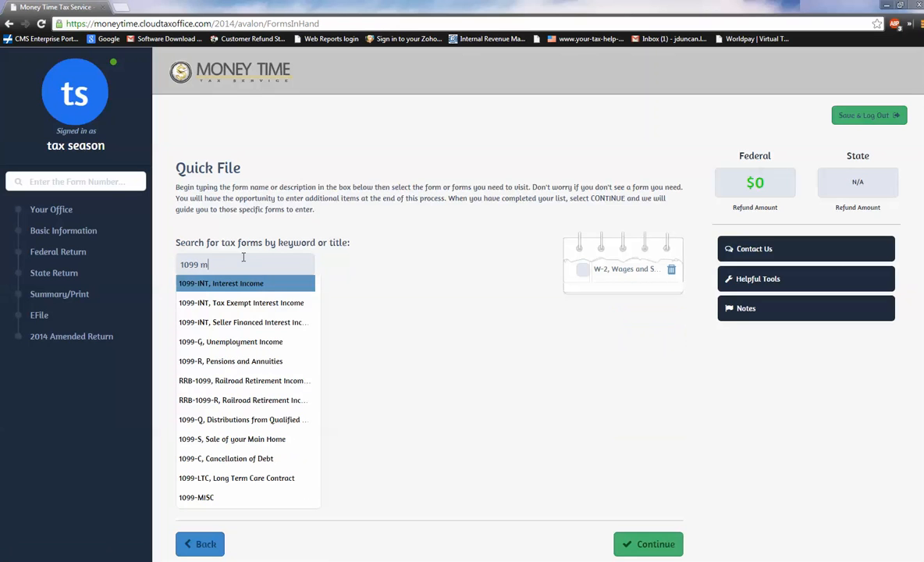
pyautogui.click(197, 497)
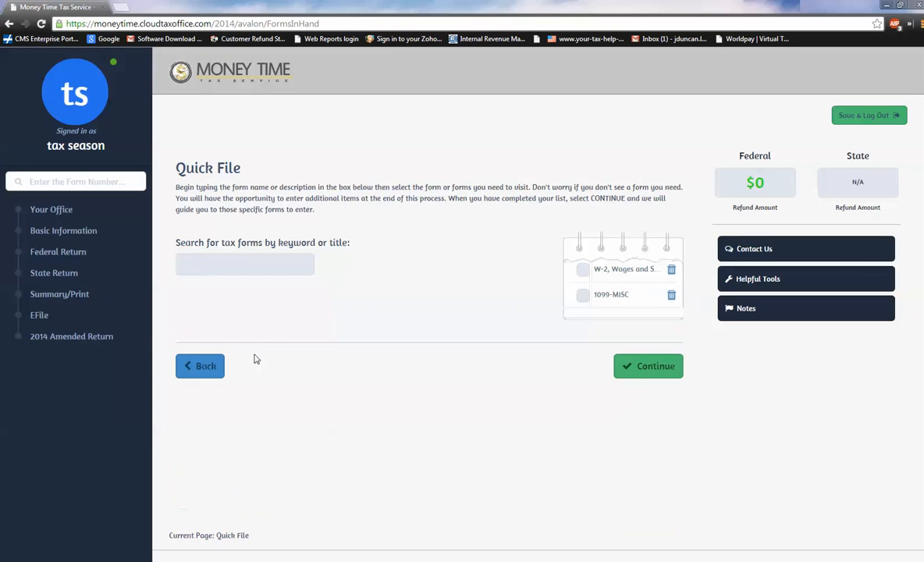
# Add Child Care Credit (2441) and 1098-T tuition statement (8863) to the form list and proceed to the first form.
pyautogui.write('2441')
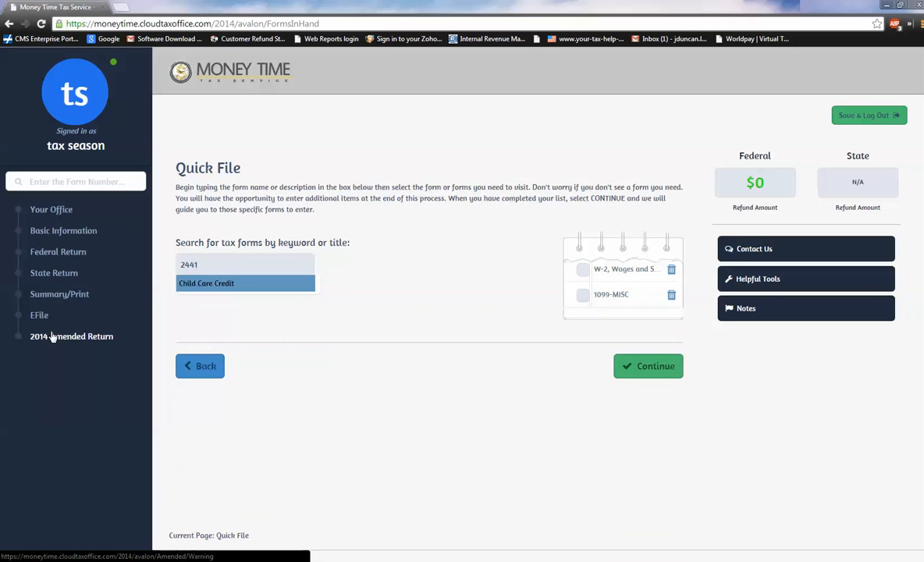
pyautogui.press('Return')
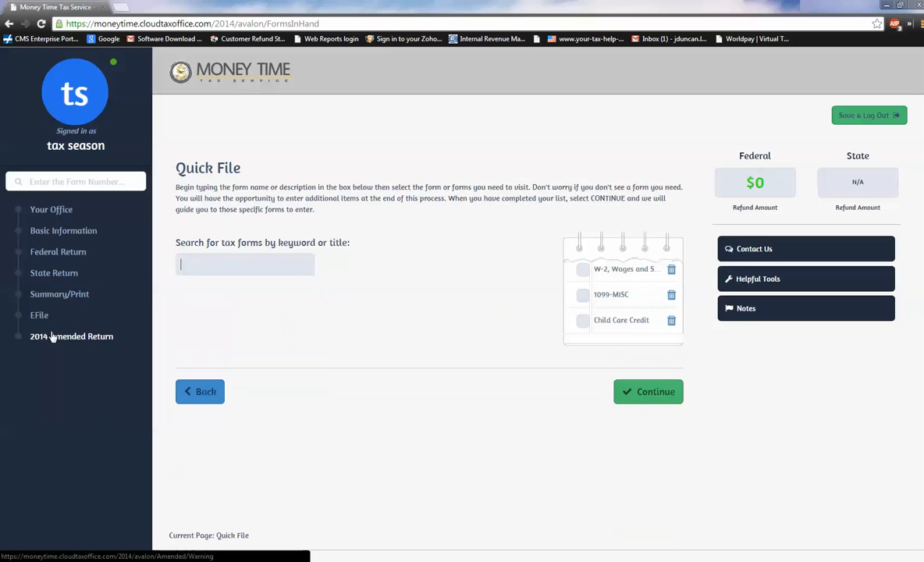
pyautogui.write('8863')
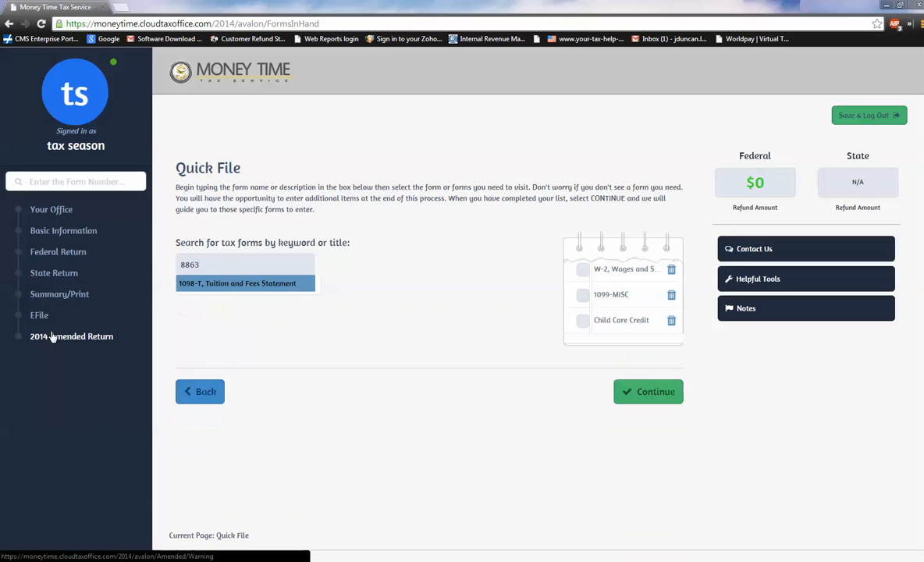
pyautogui.press('Return')
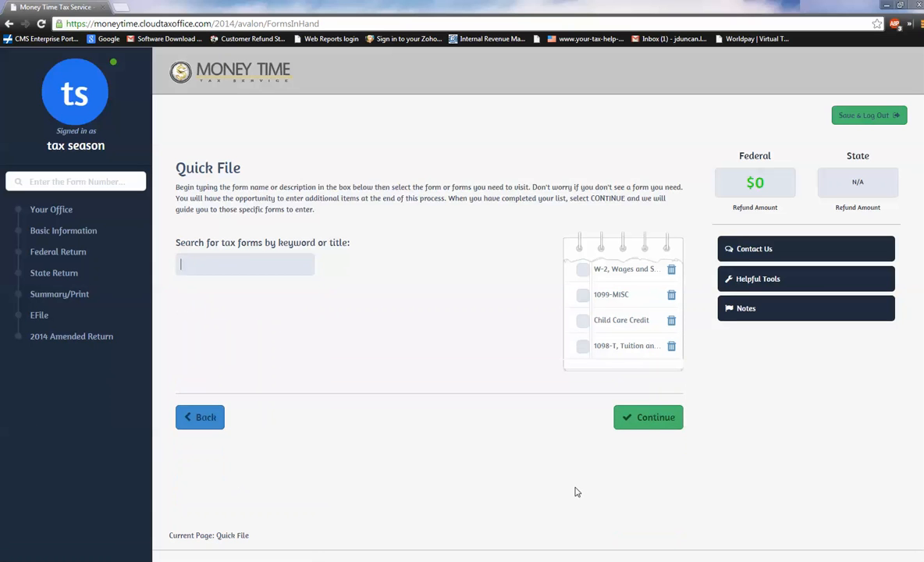
pyautogui.click(659, 423)
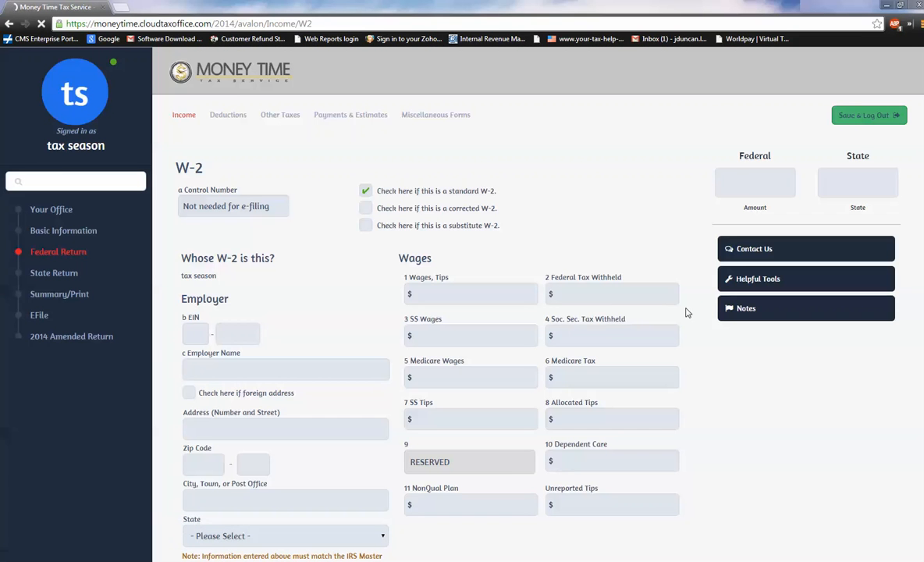
# Enter the employer's EIN on the W-2 so the employer details fill in.
pyautogui.click(195, 335)
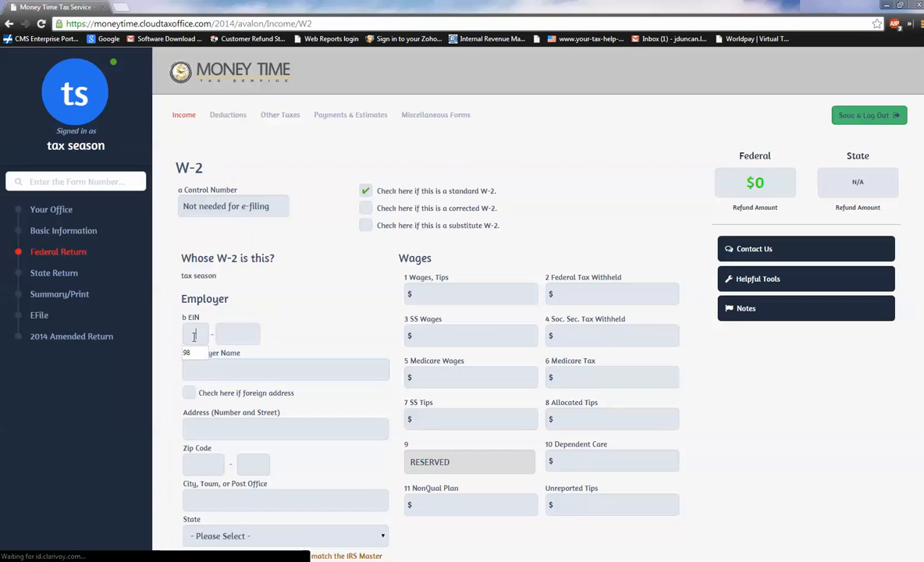
pyautogui.write('98-765432')
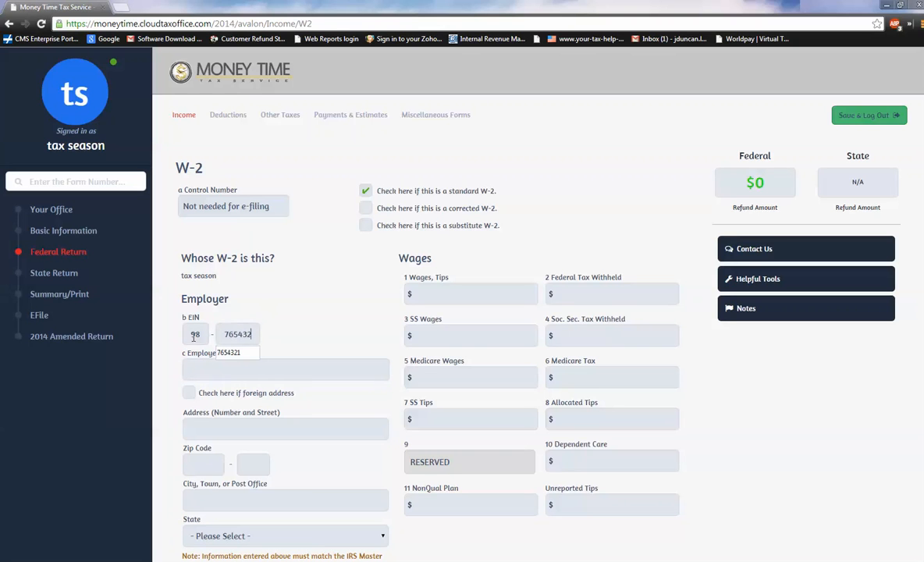
pyautogui.write('1')
pyautogui.press('Tab')
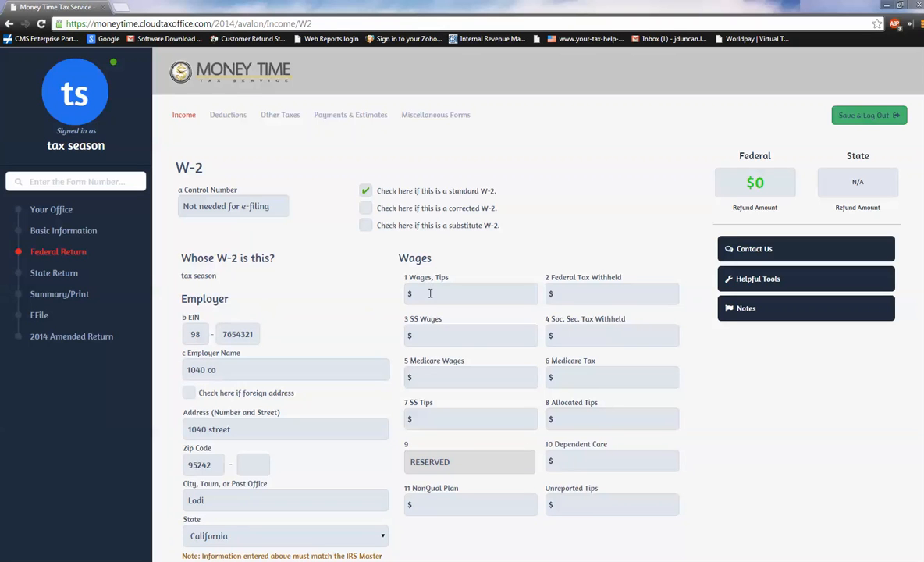
# Set the W-2 wages to $15500 and the federal tax withheld to $875.
pyautogui.click(420, 301)
pyautogui.write('155000')
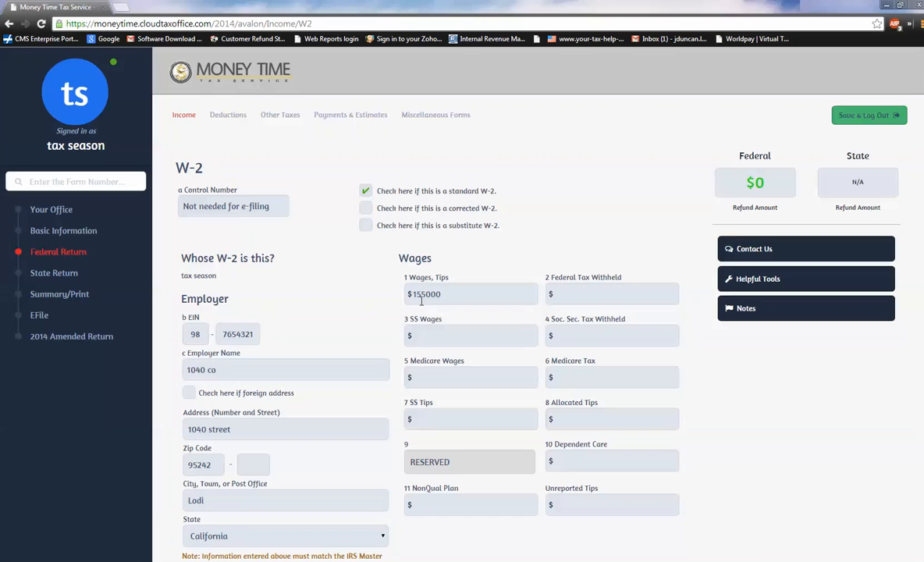
pyautogui.press('BackSpace')
pyautogui.press('Tab')
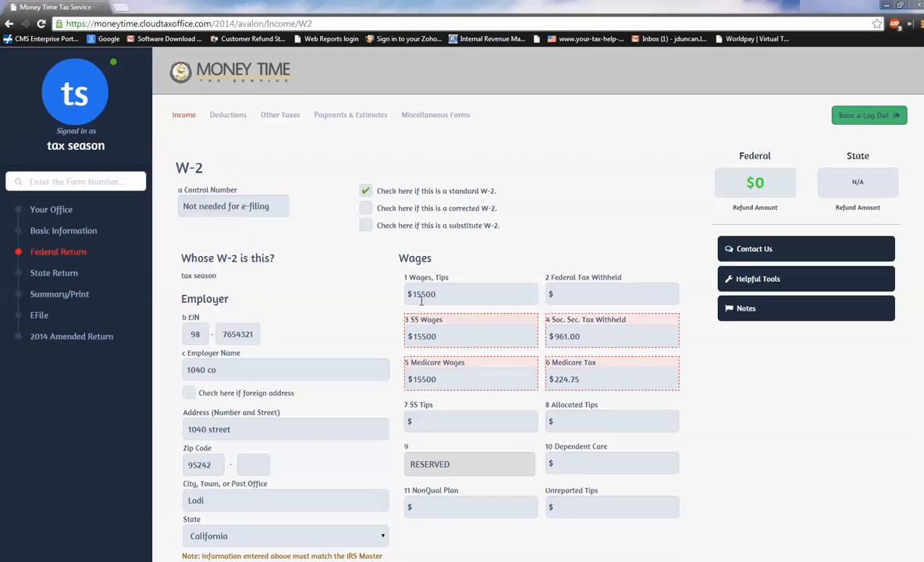
pyautogui.click(582, 292)
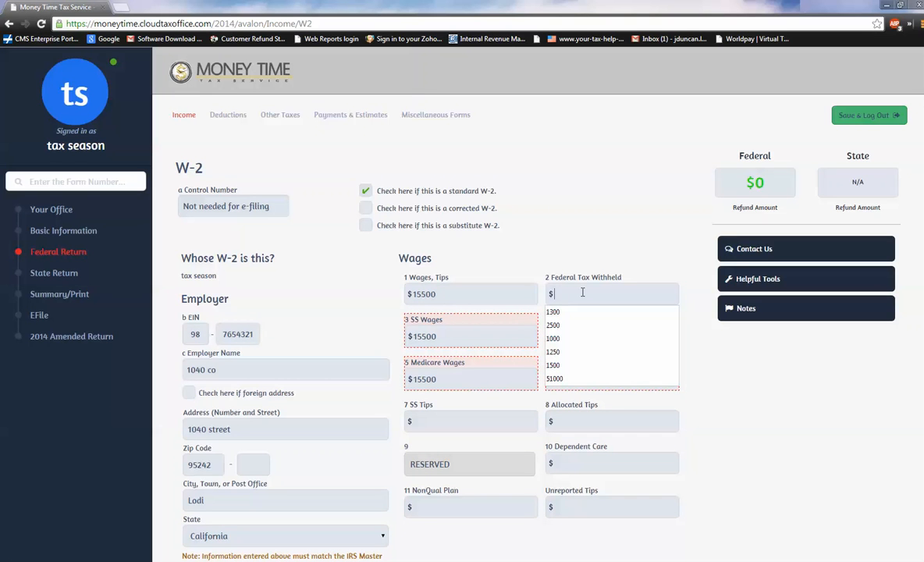
pyautogui.write('875')
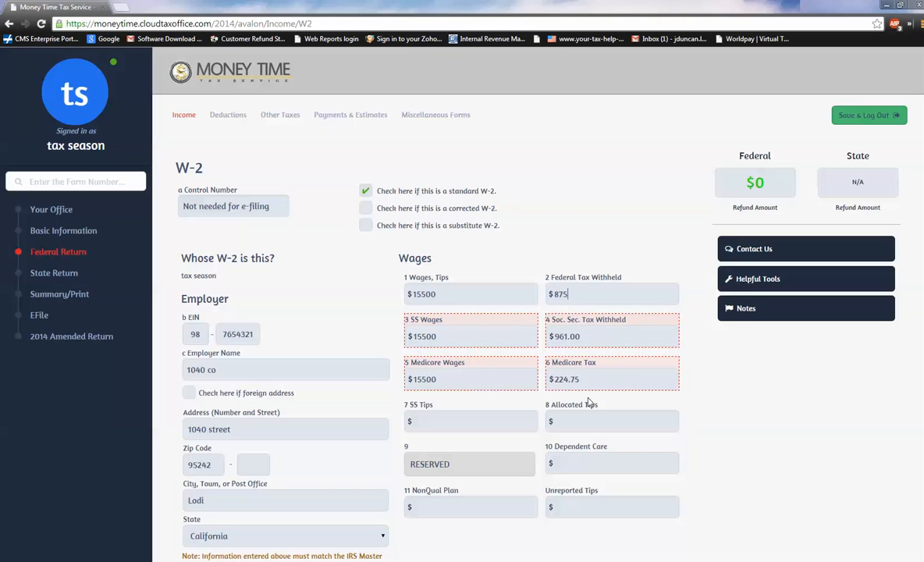
# Add a box 12 entry with code D and amount $1000, and save the W-2.
pyautogui.scroll(-5, 438, 467)
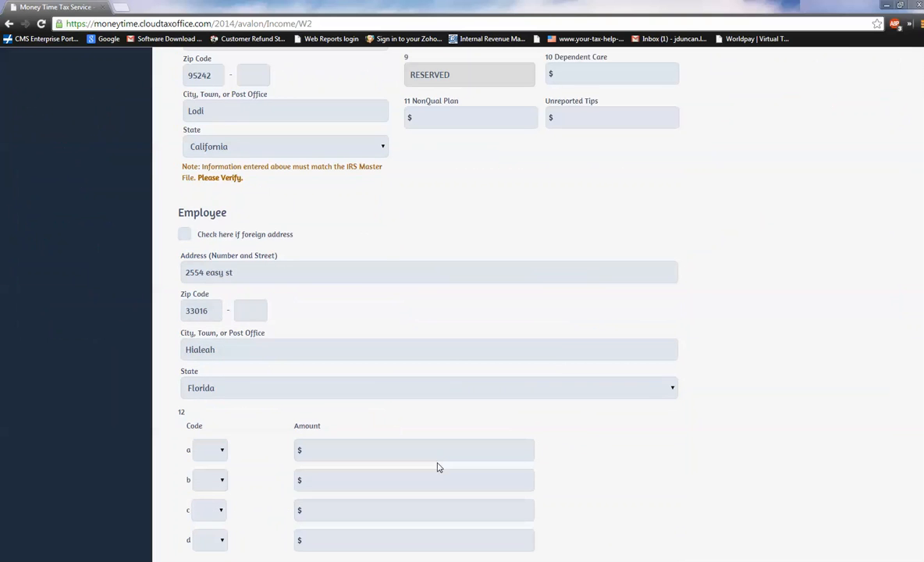
pyautogui.click(223, 457)
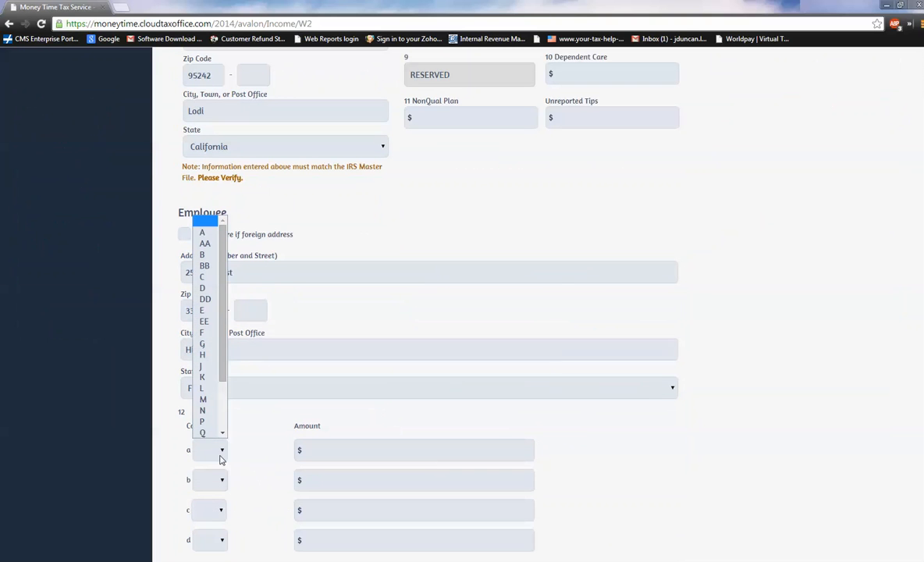
pyautogui.click(204, 288)
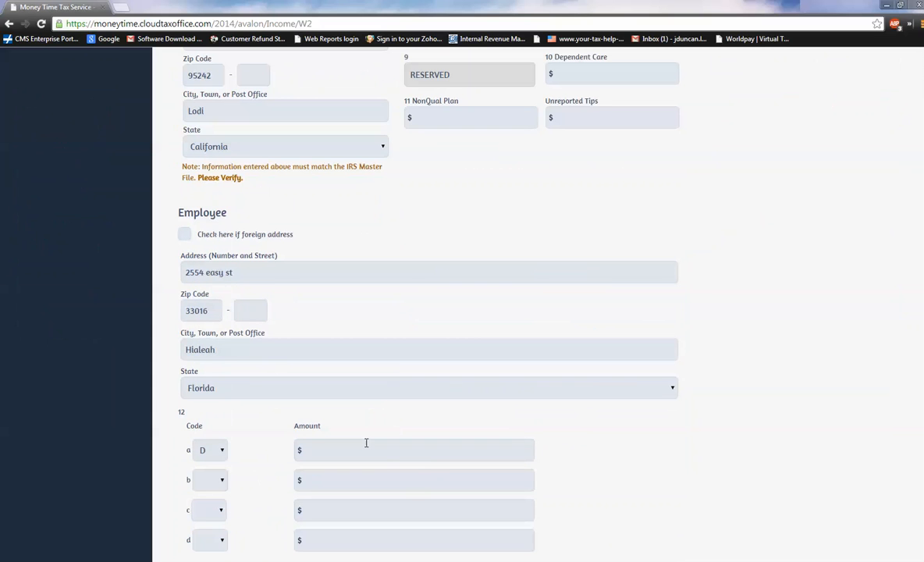
pyautogui.write('1000')
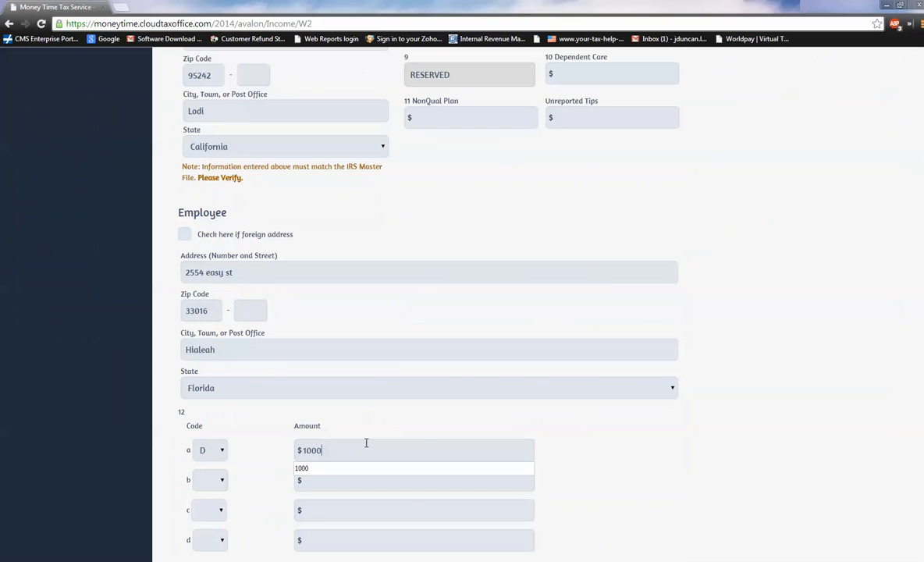
pyautogui.click(637, 452)
pyautogui.scroll(-5, 625, 460)
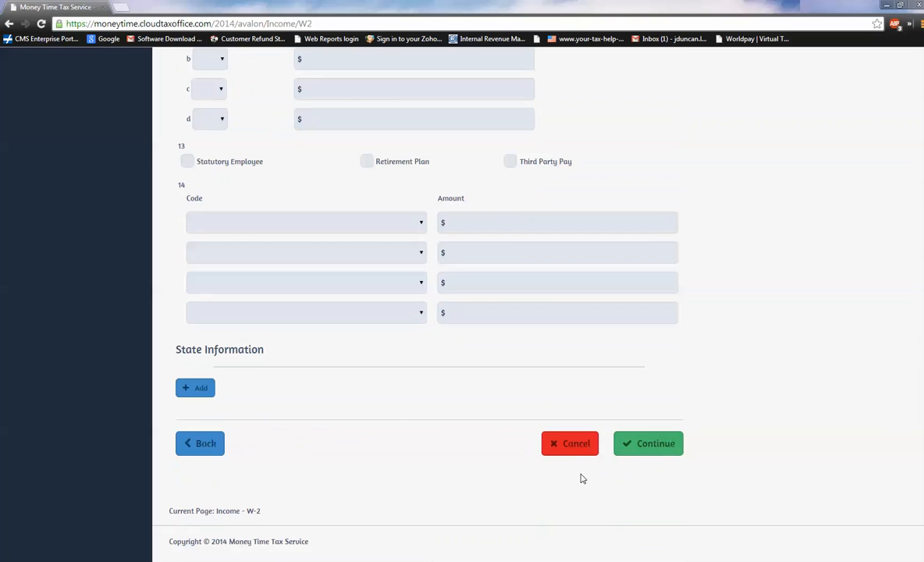
pyautogui.click(645, 443)
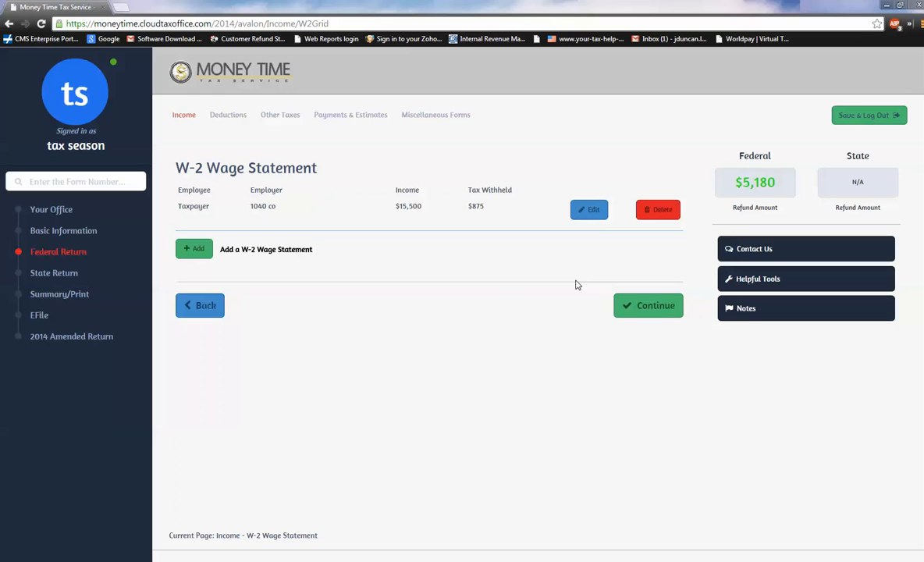
# Proceed from the W-2 list to Form 1099-MISC and enter the payer's federal ID.
pyautogui.click(672, 308)
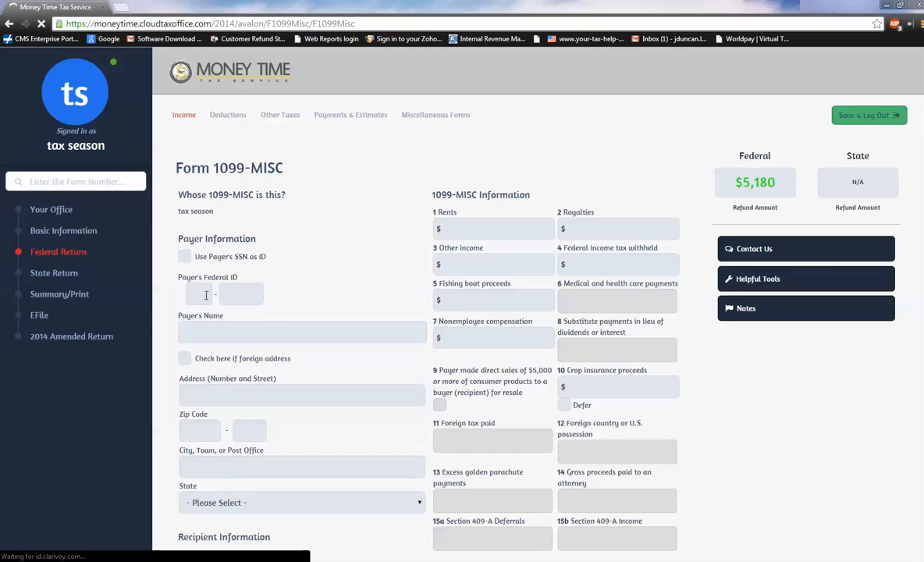
pyautogui.click(205, 293)
pyautogui.write('98')
pyautogui.press('Tab')
pyautogui.write('654')
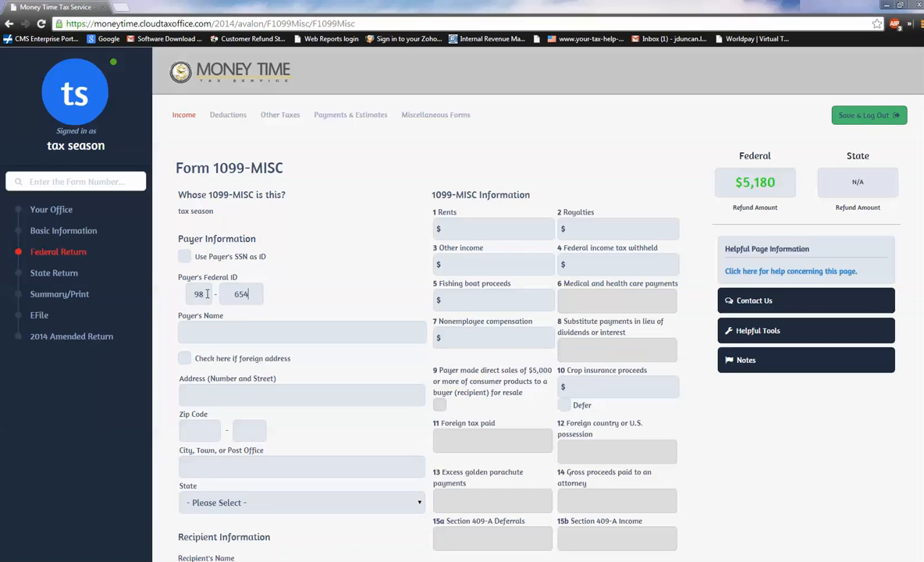
pyautogui.write('321')
pyautogui.press('Tab')
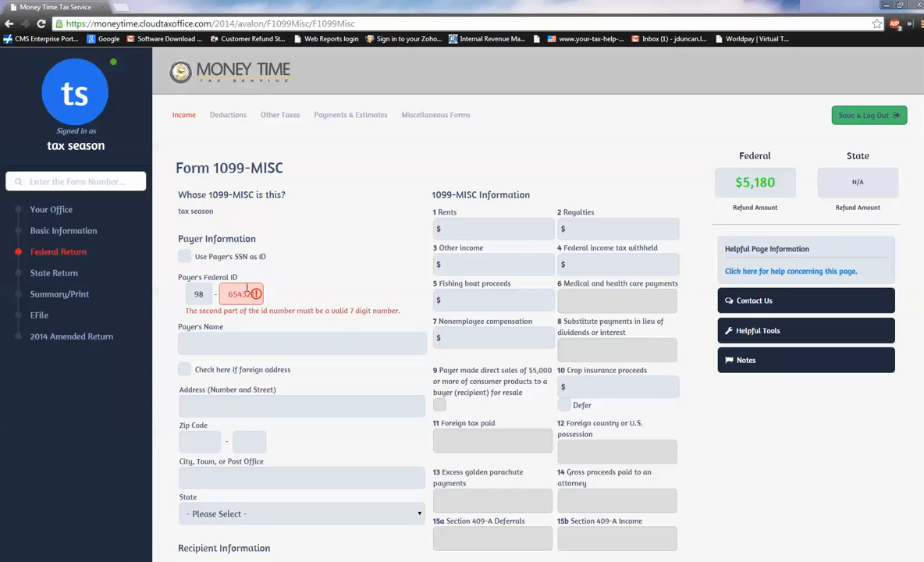
# Correct the second part of the payer's federal ID to a full seven-digit number.
pyautogui.click(201, 295)
pyautogui.moveTo(195, 294); pyautogui.dragTo(211, 295)
pyautogui.press('Tab')
pyautogui.write('7654321')
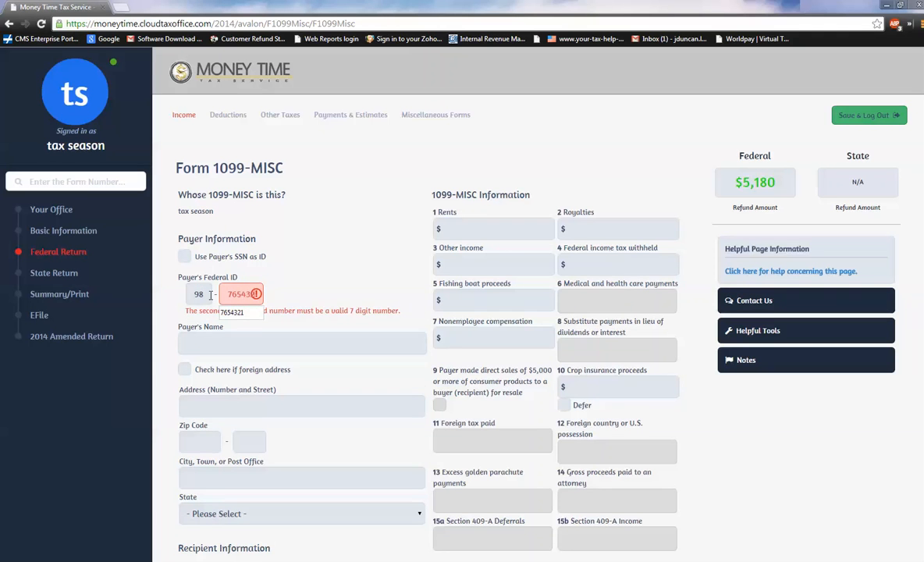
pyautogui.press('Tab')
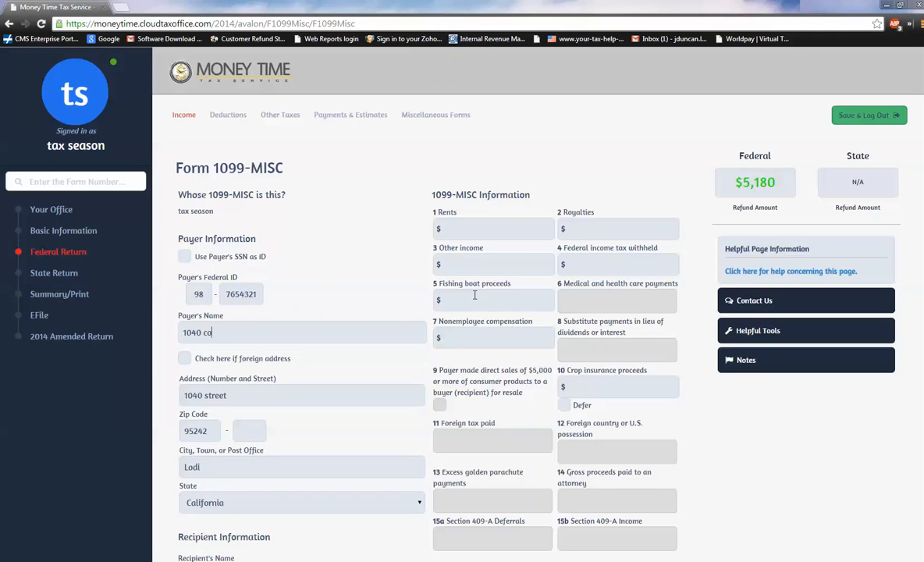
# Enter the nonemployee compensation amount in box 7 and save the 1099-MISC without state information.
pyautogui.click(450, 342)
pyautogui.write('1700')
pyautogui.scroll(-7, 469, 406)
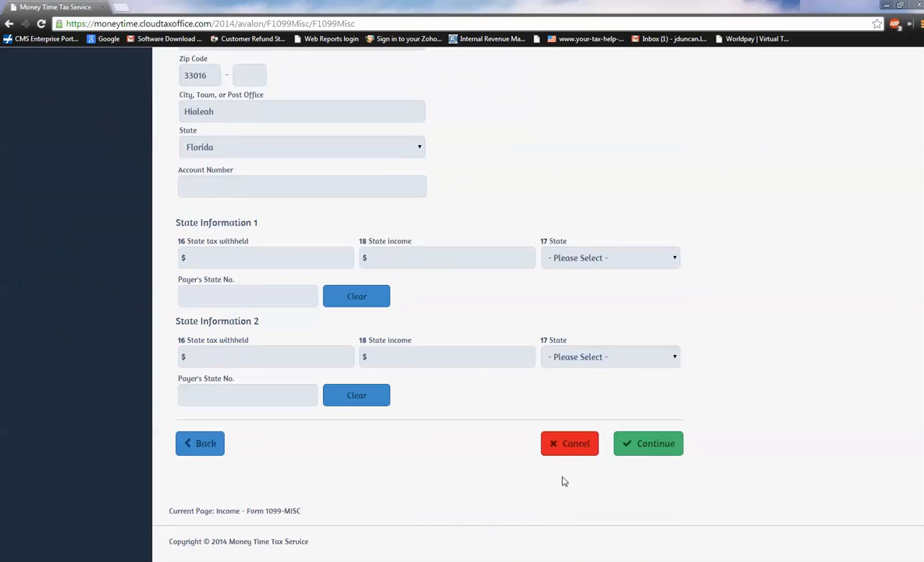
pyautogui.click(656, 443)
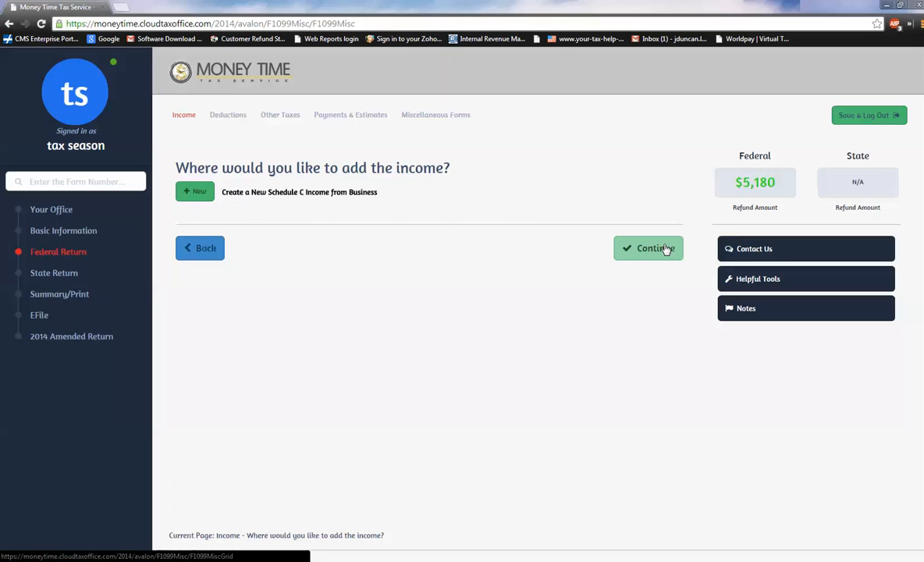
# Create a new Schedule C for the 1099-MISC income and describe the business as "tax prep business".
pyautogui.click(196, 195)
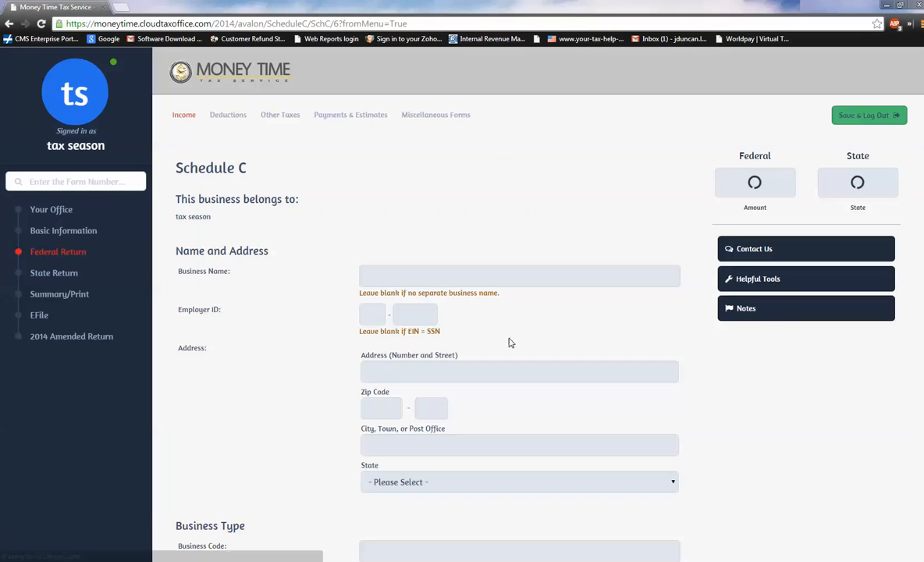
pyautogui.scroll(-3, 358, 373)
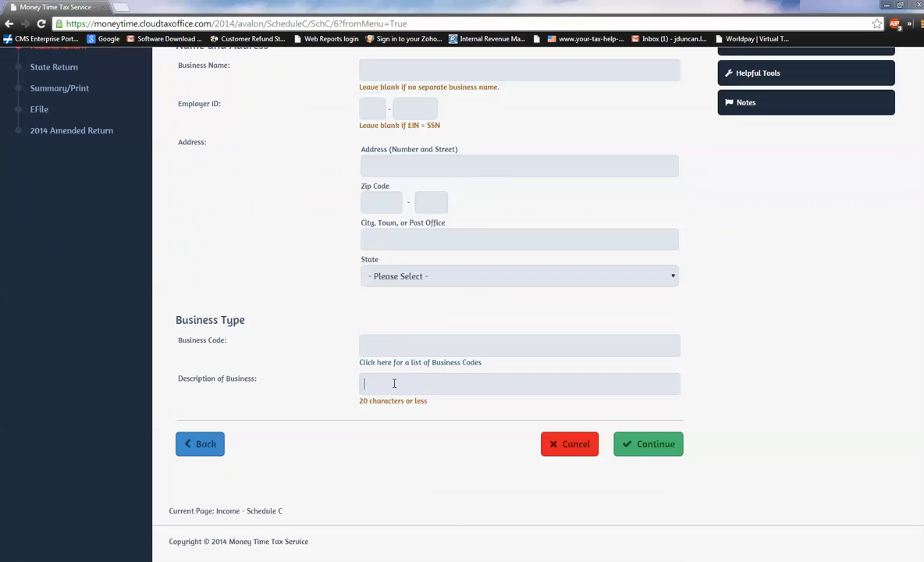
pyautogui.write('tax')
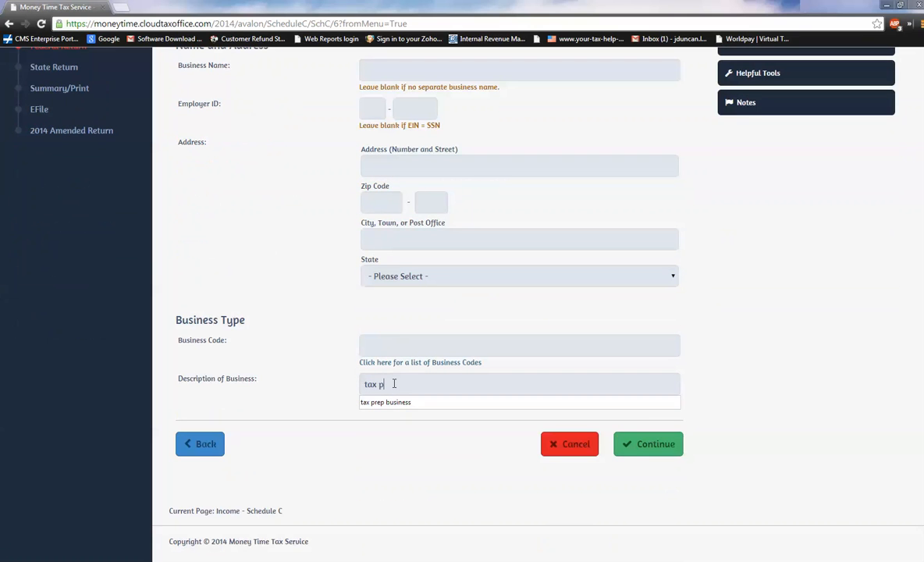
pyautogui.write(' p')
pyautogui.press('Down')
pyautogui.press('Return')
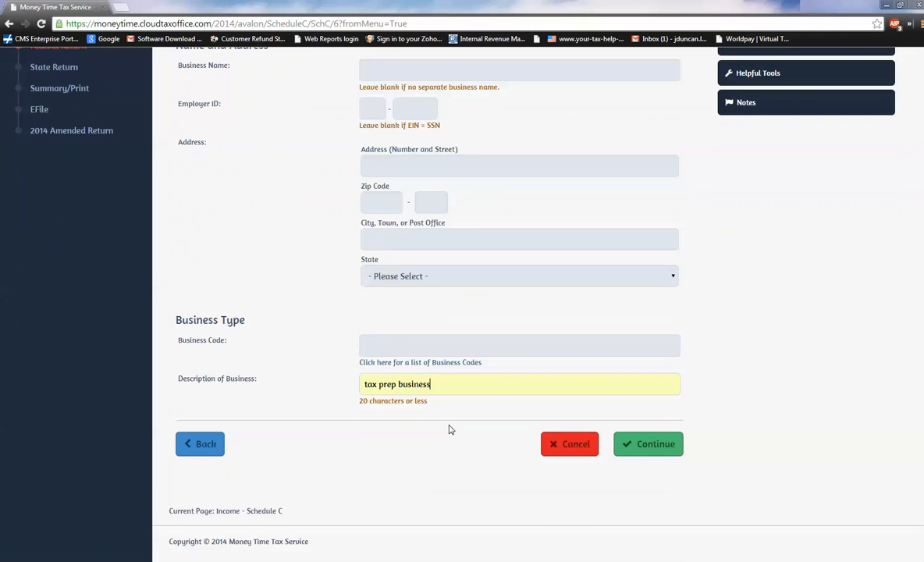
# Save the Schedule C business information, then enter gross receipts or sales of 5000 in the Schedule C income section and save it.
pyautogui.click(669, 444)
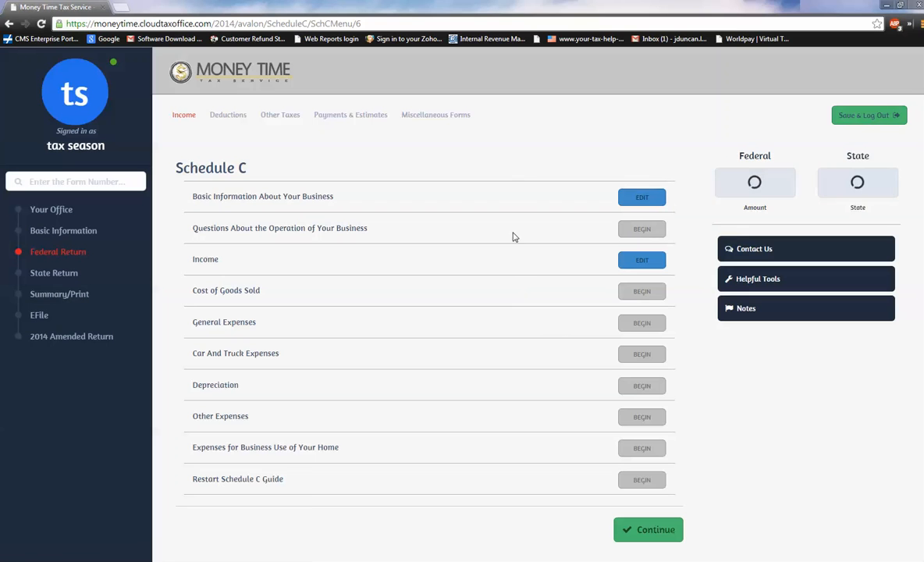
pyautogui.click(654, 265)
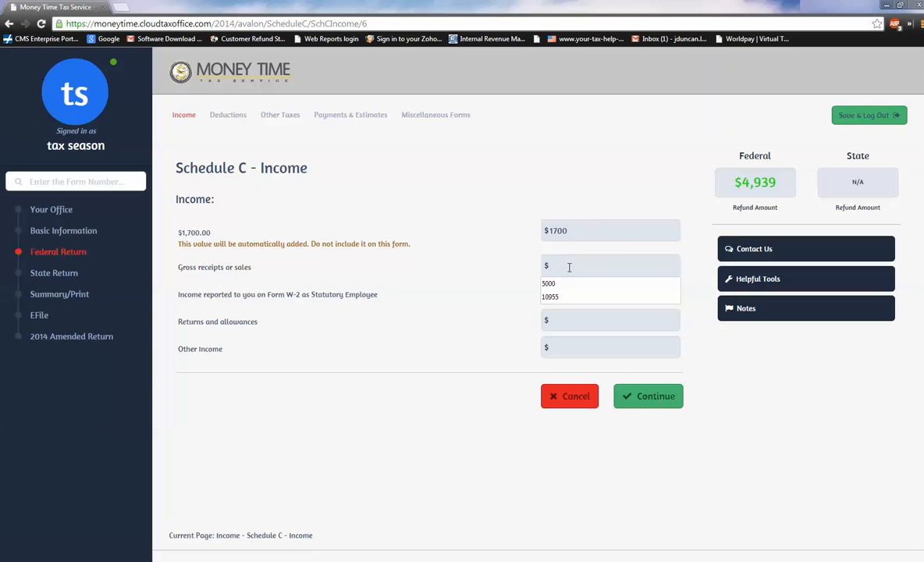
pyautogui.write('5000')
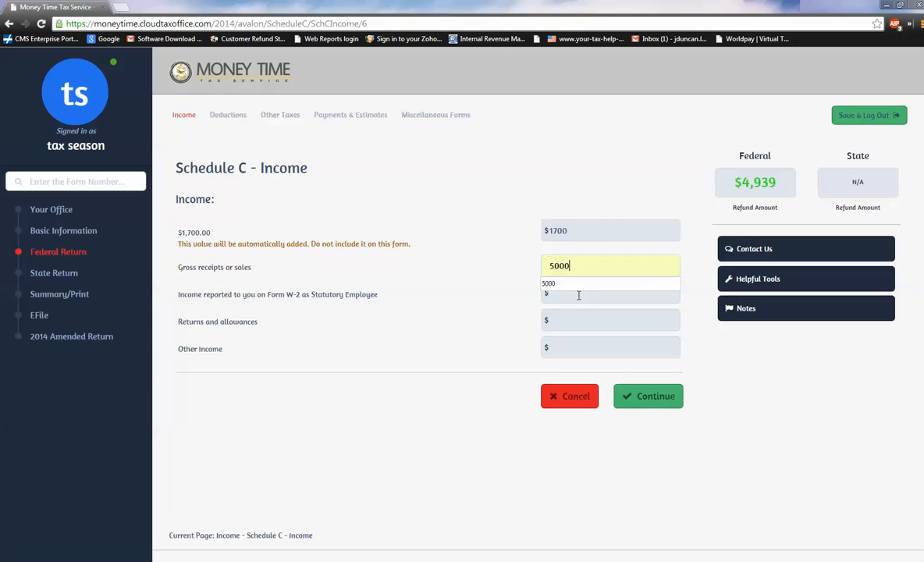
pyautogui.click(655, 405)
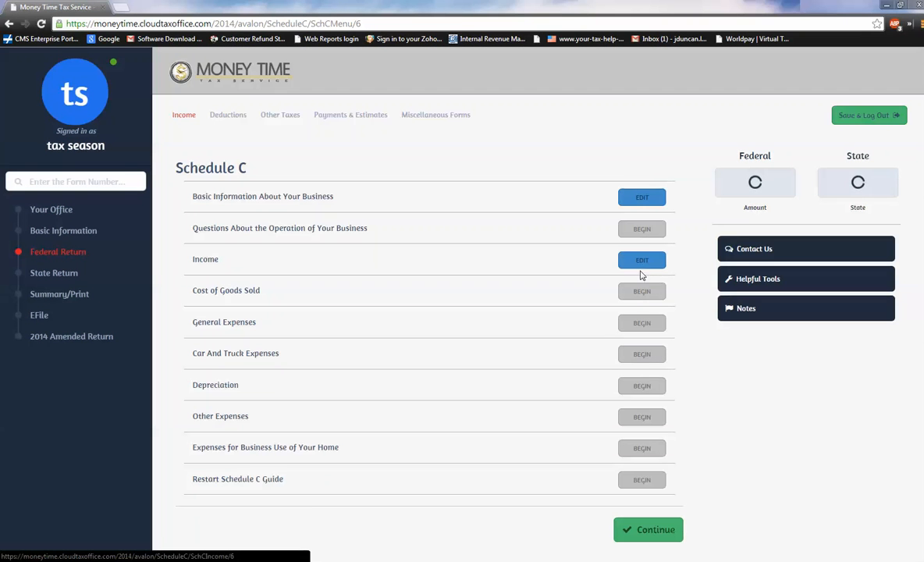
# Enter Schedule C general expenses of 250 advertising, 1500 legal and professional services, 1500 office expense, 500 supplies and 350 travel, and save them.
pyautogui.click(634, 327)
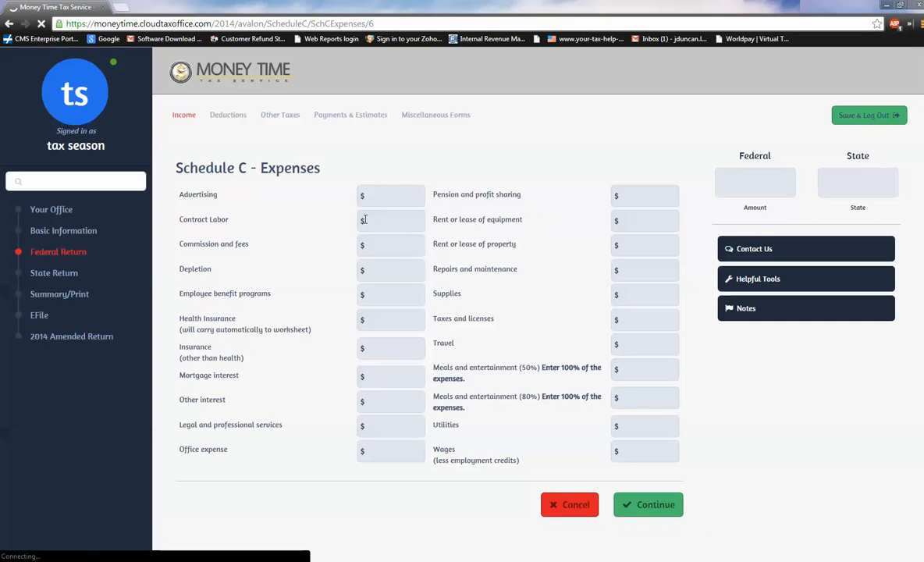
pyautogui.click(384, 201)
pyautogui.write('250')
pyautogui.press('Tab')
pyautogui.press('Tab')
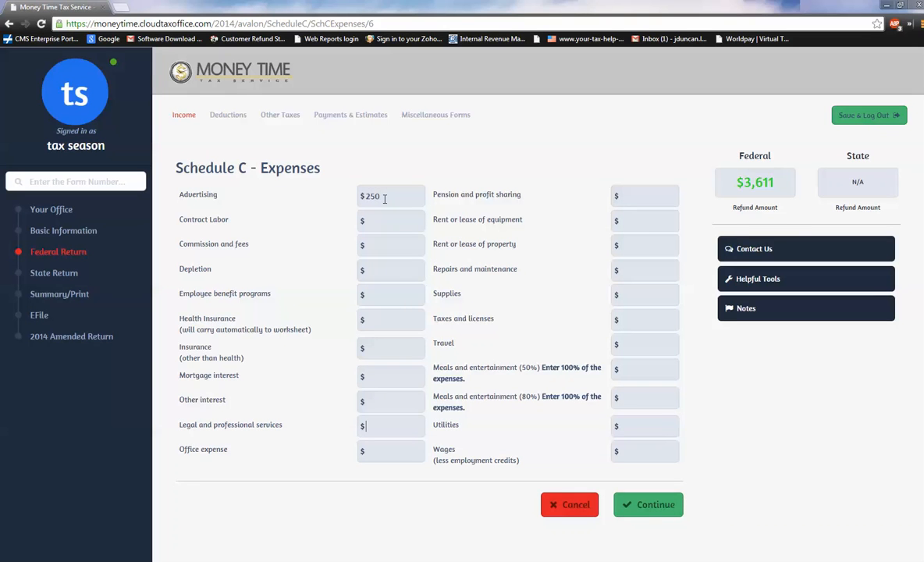
pyautogui.press('Tab')
pyautogui.write('1500')
pyautogui.press('Tab')
pyautogui.write('1500')
pyautogui.press('Tab')
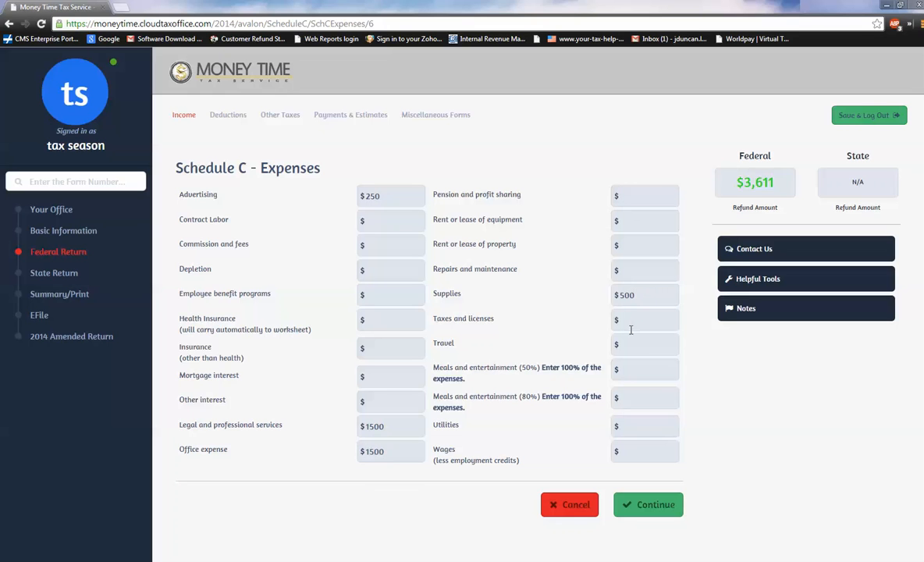
pyautogui.write('350')
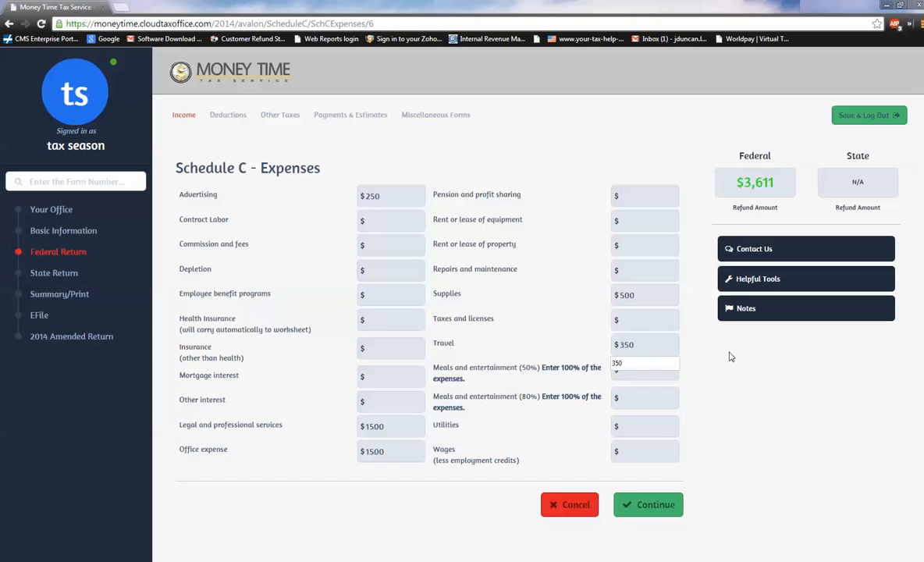
pyautogui.click(658, 506)
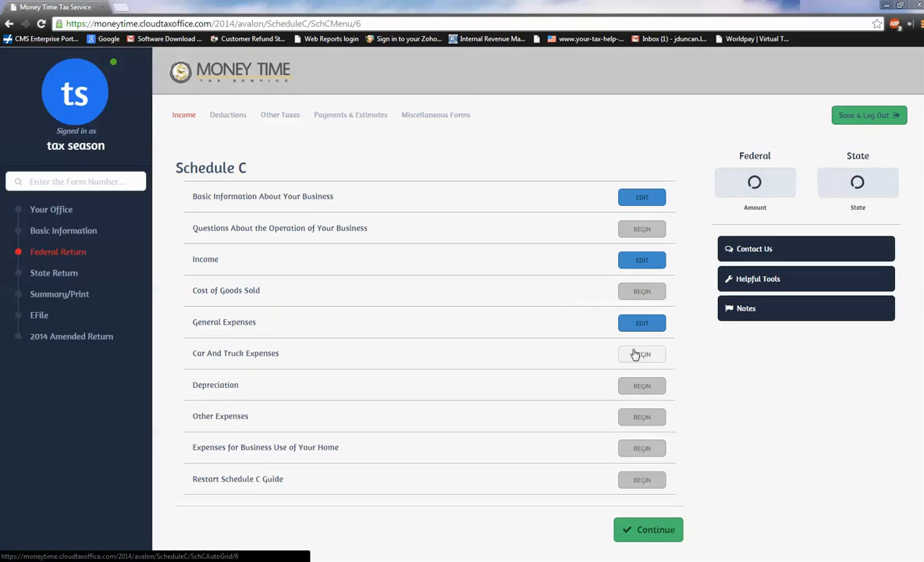
# Describe the Schedule C vehicle as "chevy tahoe", placed in service 1/1/2014, with 3100 business miles and 5000 commuting miles.
pyautogui.click(636, 357)
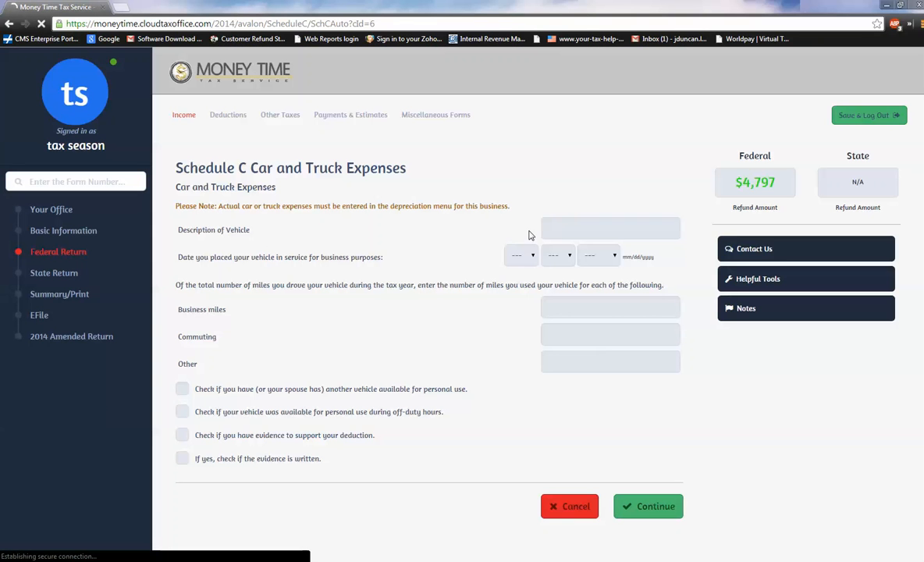
pyautogui.click(559, 232)
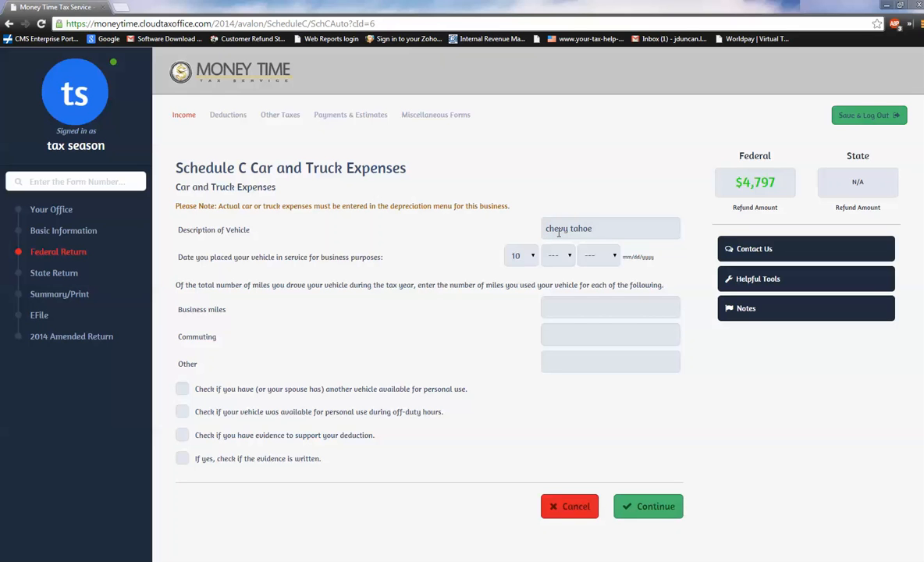
pyautogui.click(532, 257)
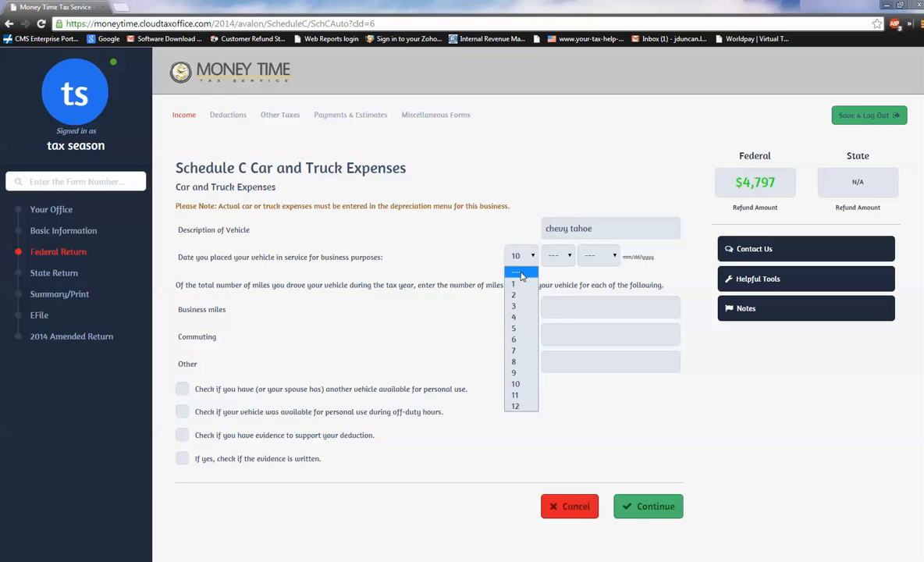
pyautogui.click(519, 282)
pyautogui.click(549, 260)
pyautogui.click(552, 272)
pyautogui.click(598, 257)
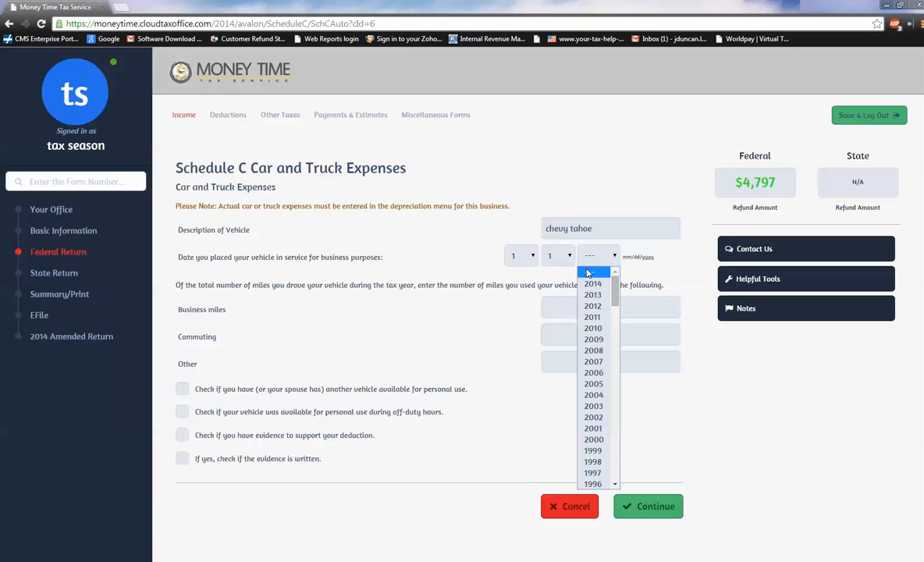
pyautogui.click(590, 283)
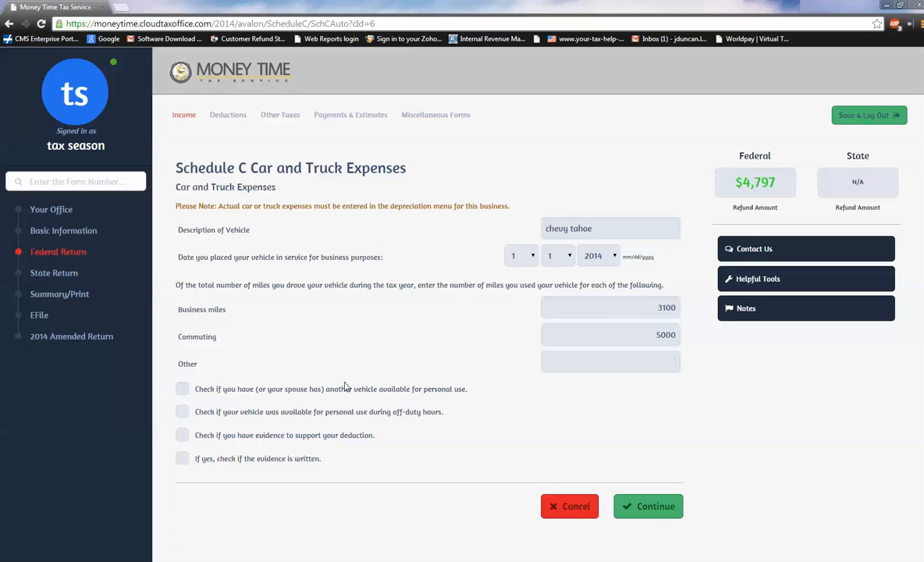
# Confirm another personal vehicle, off-duty personal use, supporting evidence and written evidence, then save the vehicle and return to the Schedule C overview.
pyautogui.click(181, 390)
pyautogui.click(182, 411)
pyautogui.click(182, 435)
pyautogui.click(182, 458)
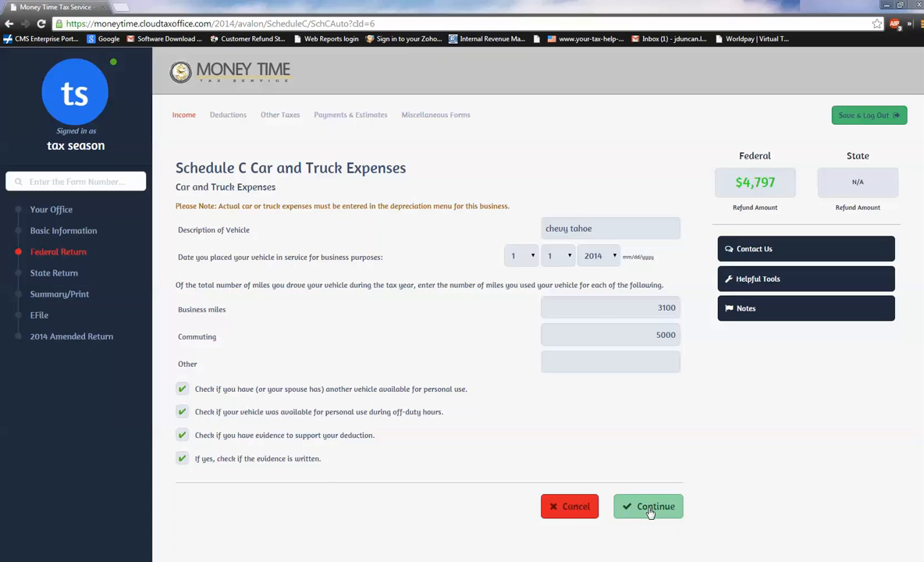
pyautogui.click(649, 508)
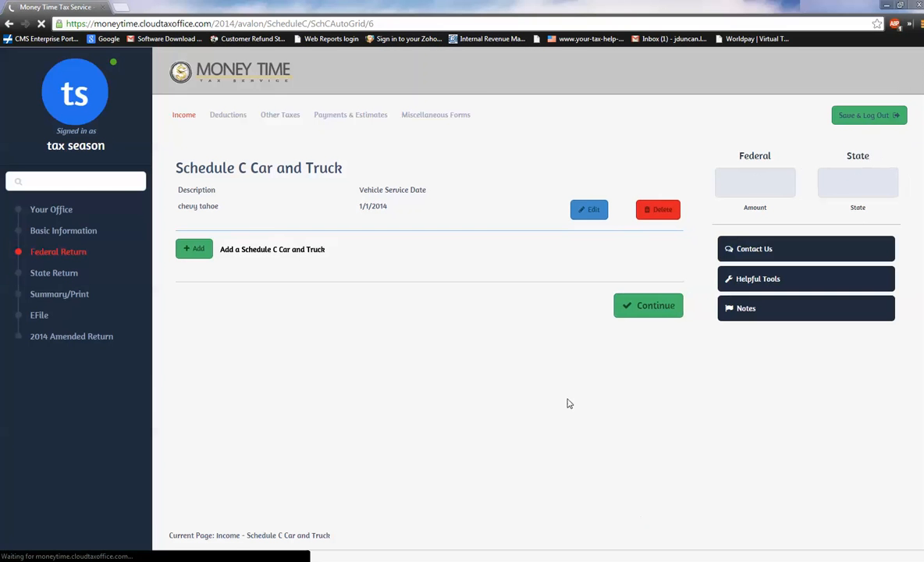
pyautogui.click(643, 309)
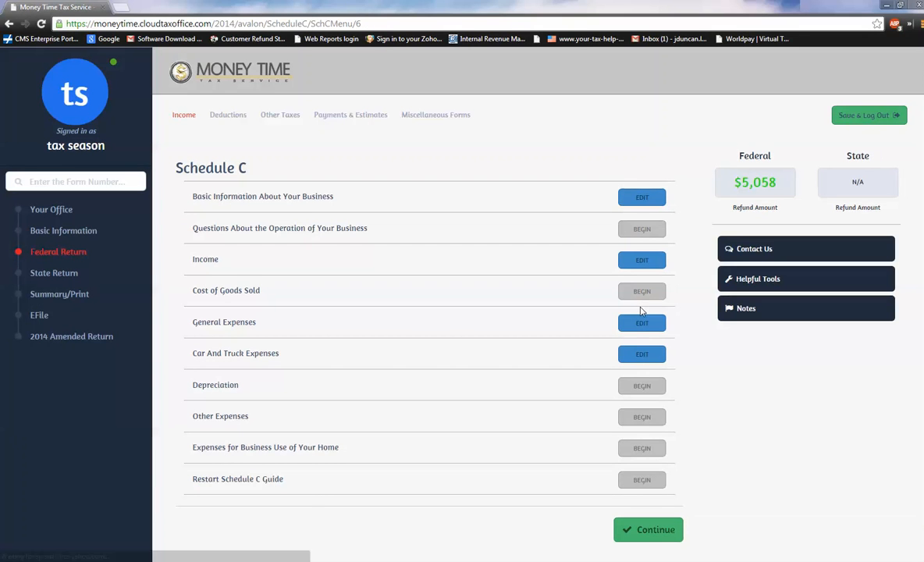
# Leave Schedule C other expenses empty, finish Schedule C and proceed past the 1099-MISC list to Form 2441 for child care.
pyautogui.click(646, 420)
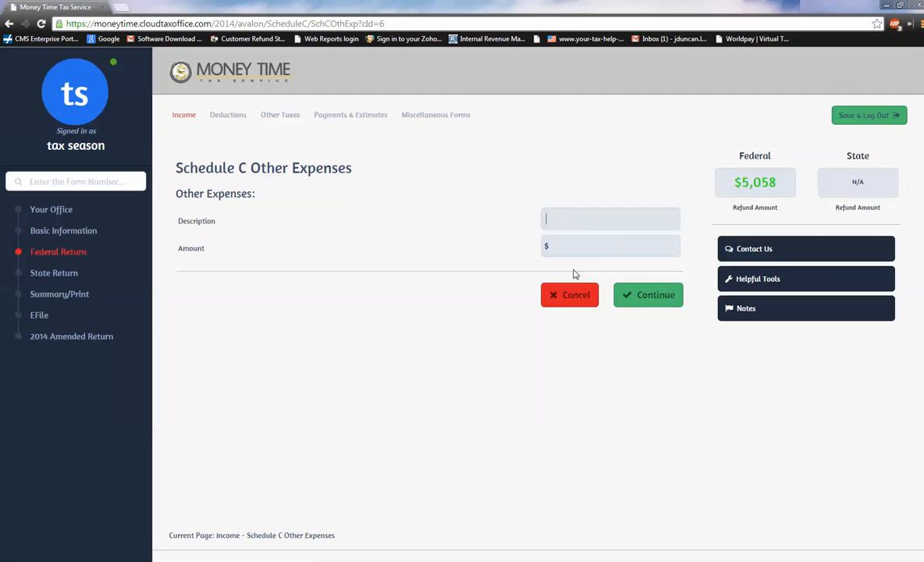
pyautogui.click(548, 297)
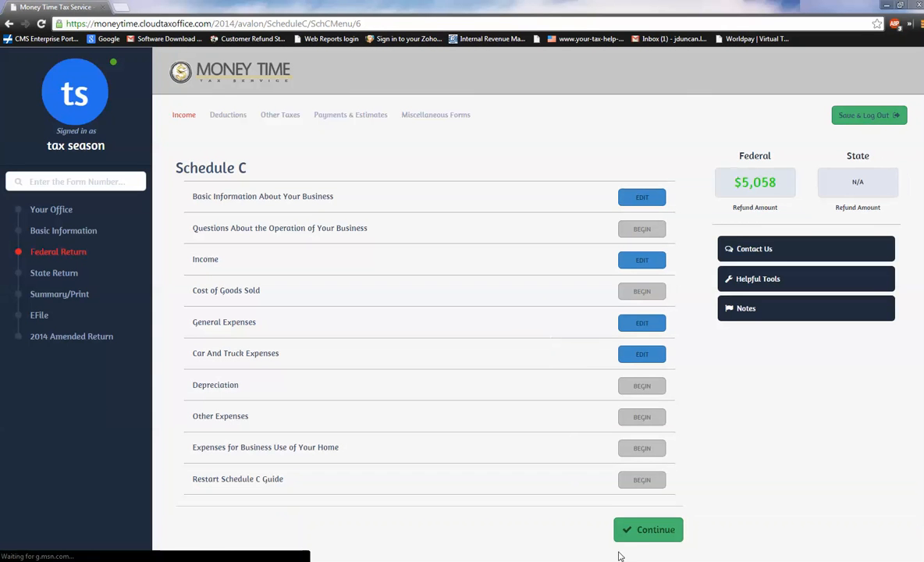
pyautogui.click(643, 530)
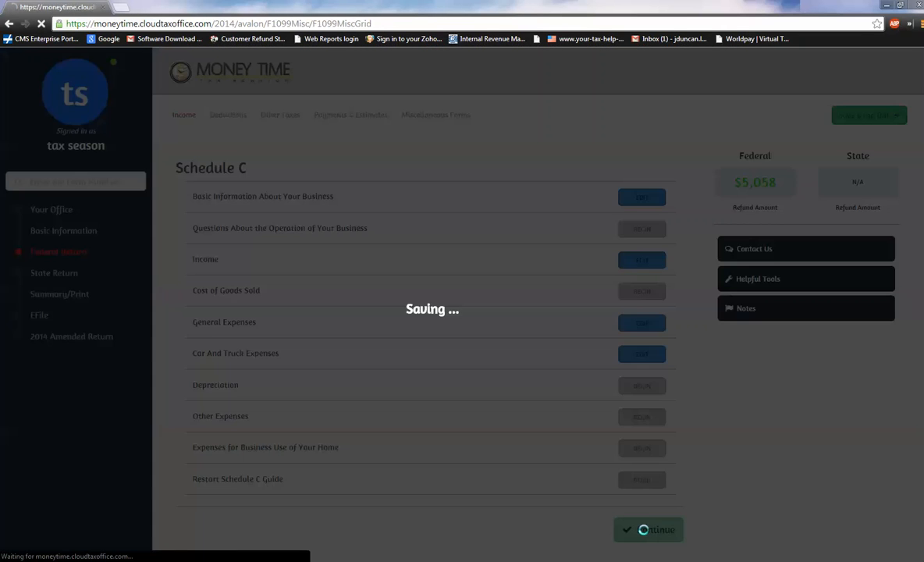
pyautogui.click(651, 305)
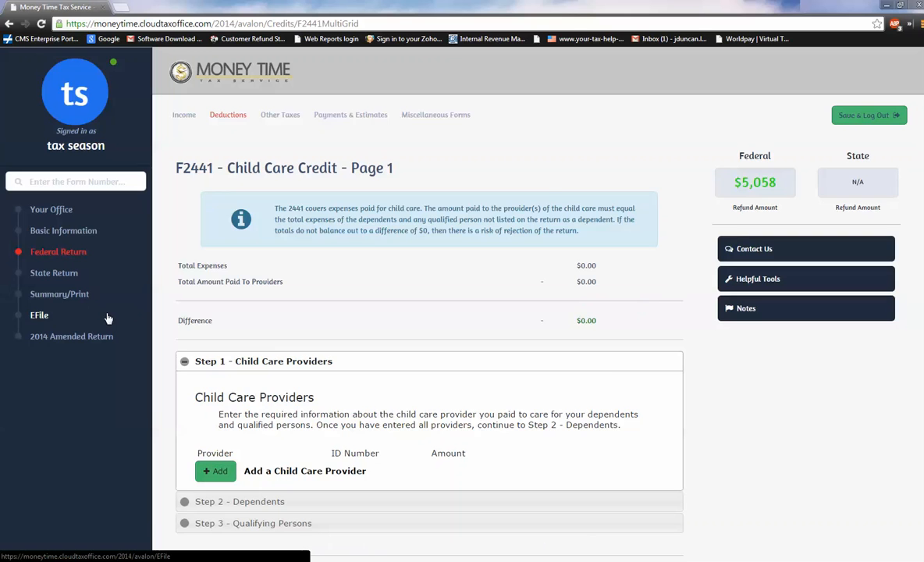
# Add a child care provider with the SSN/ITIN type and enter the provider's ID number, last name and first name.
pyautogui.scroll(-2, 108, 318)
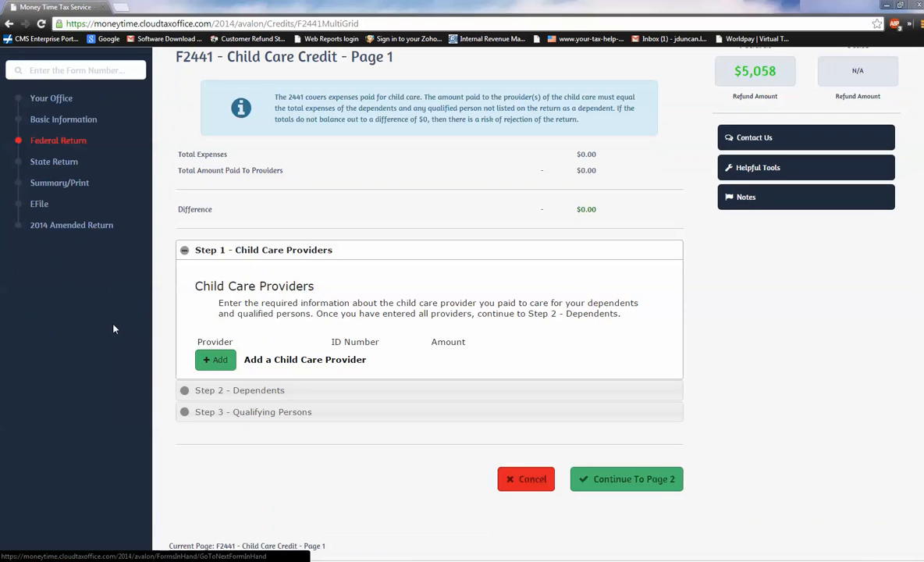
pyautogui.click(225, 364)
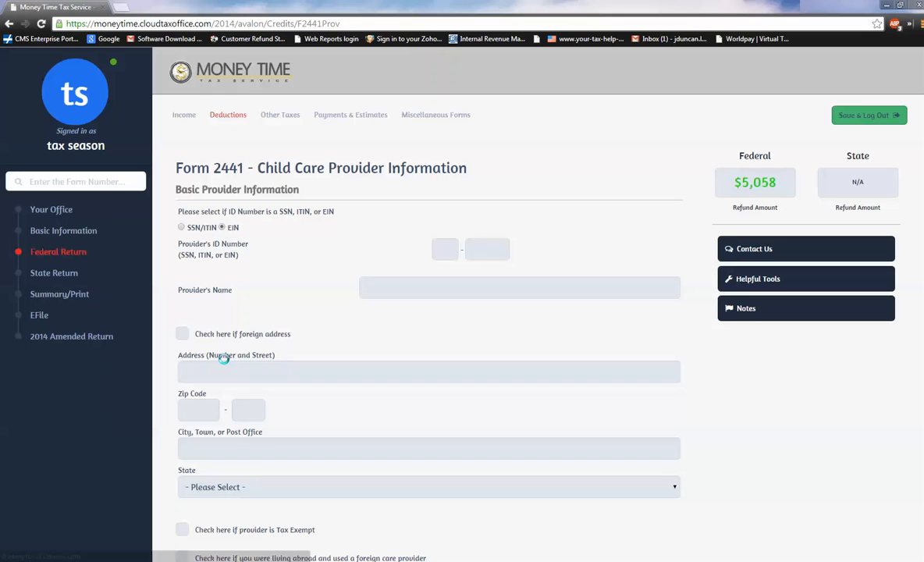
pyautogui.click(181, 227)
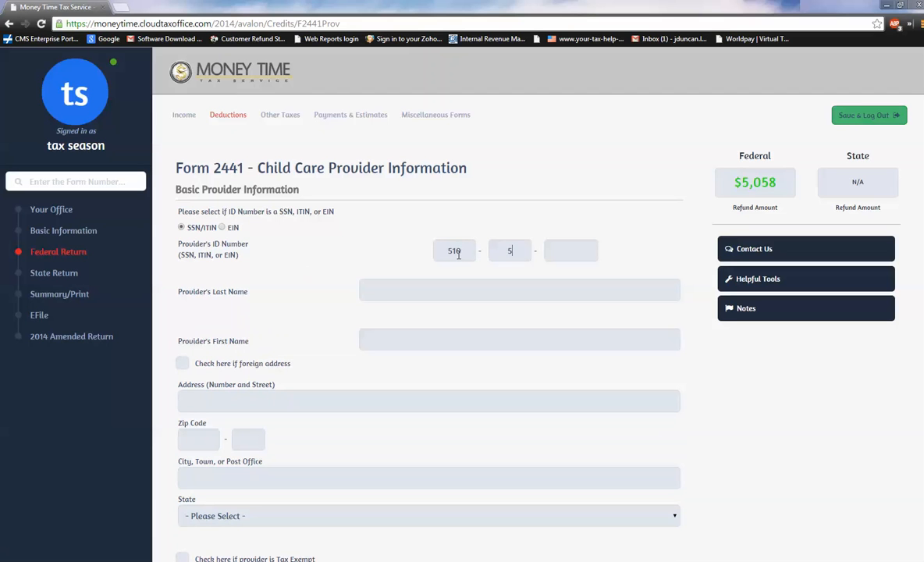
pyautogui.write('41')
pyautogui.write('gr')
pyautogui.write('andma granny')
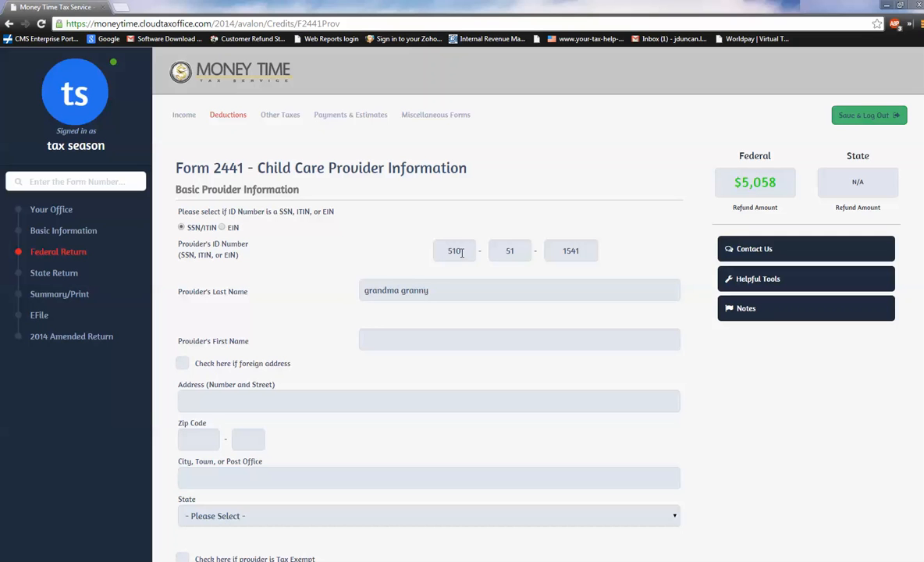
pyautogui.moveTo(433, 291); pyautogui.dragTo(401, 292)
pyautogui.press('BackSpace')
pyautogui.write('granny')
# Fill in the child care provider's street address and zip code.
pyautogui.click(251, 397)
pyautogui.write('255')
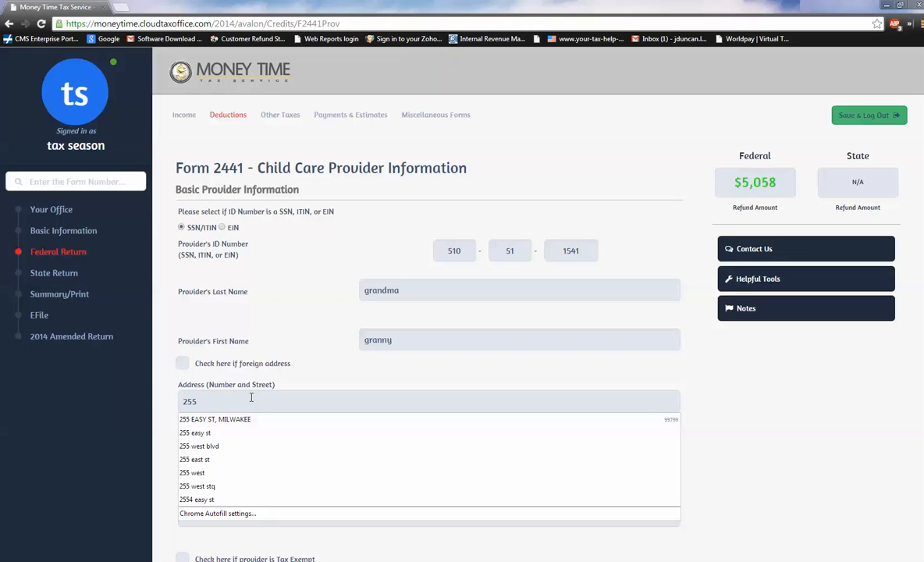
pyautogui.write(' rightcare')
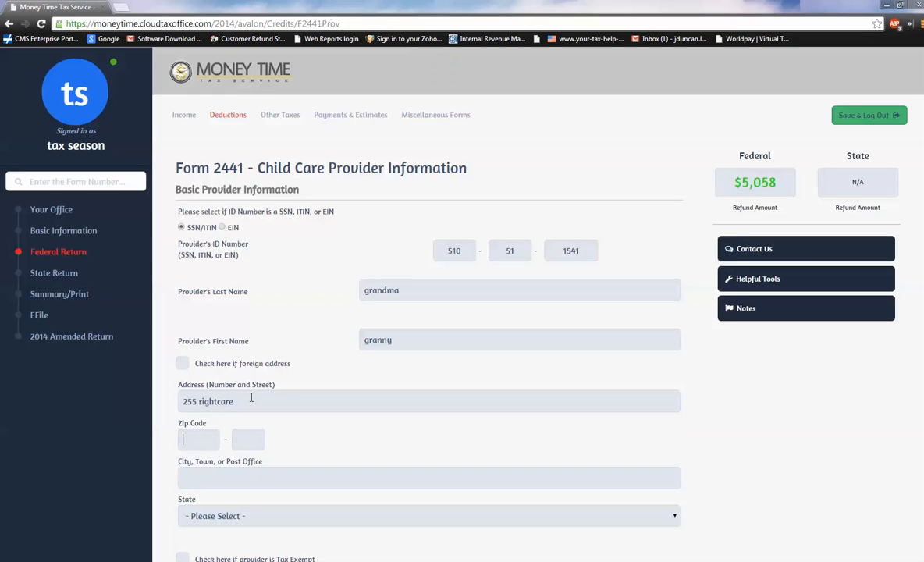
pyautogui.write('33016')
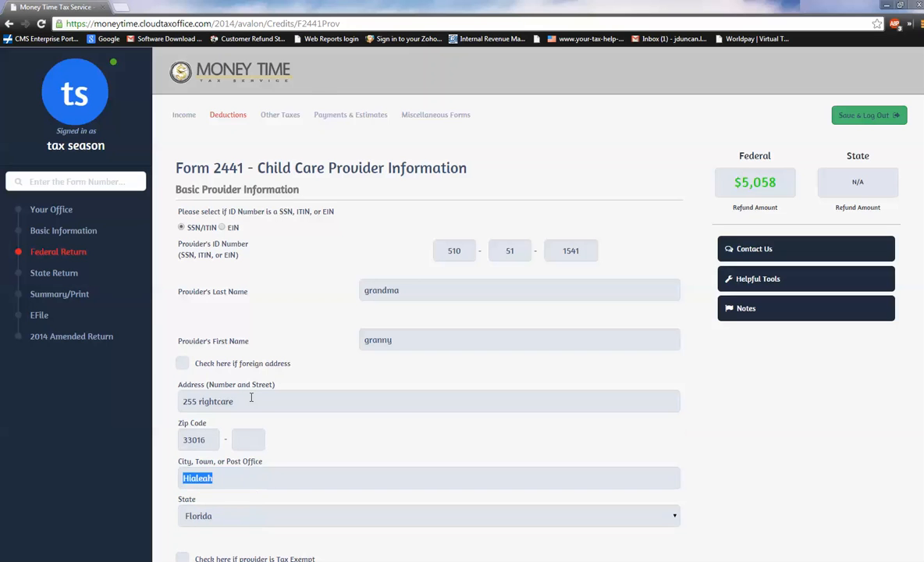
# Set the amount paid to the child care provider to 2500, enter the provider's phone number and save the provider.
pyautogui.scroll(-3, 251, 397)
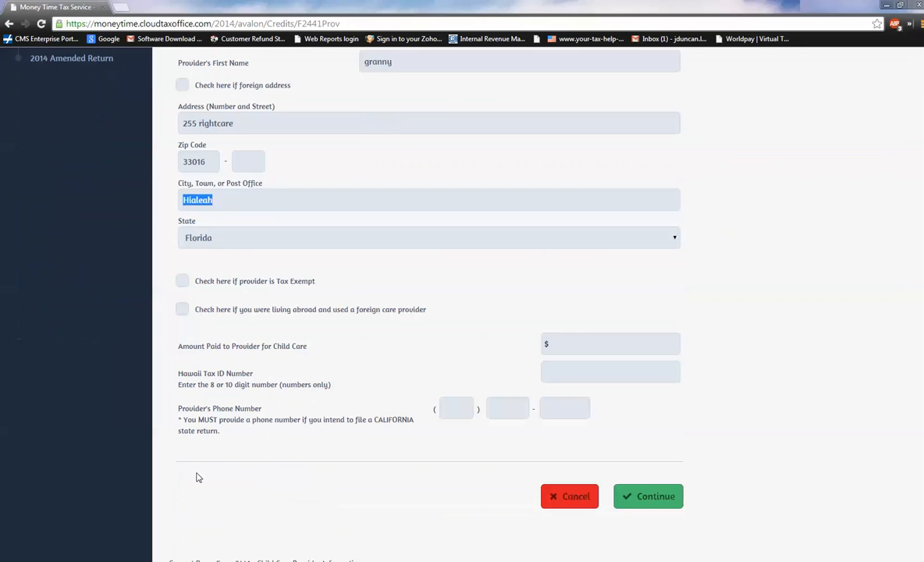
pyautogui.click(446, 409)
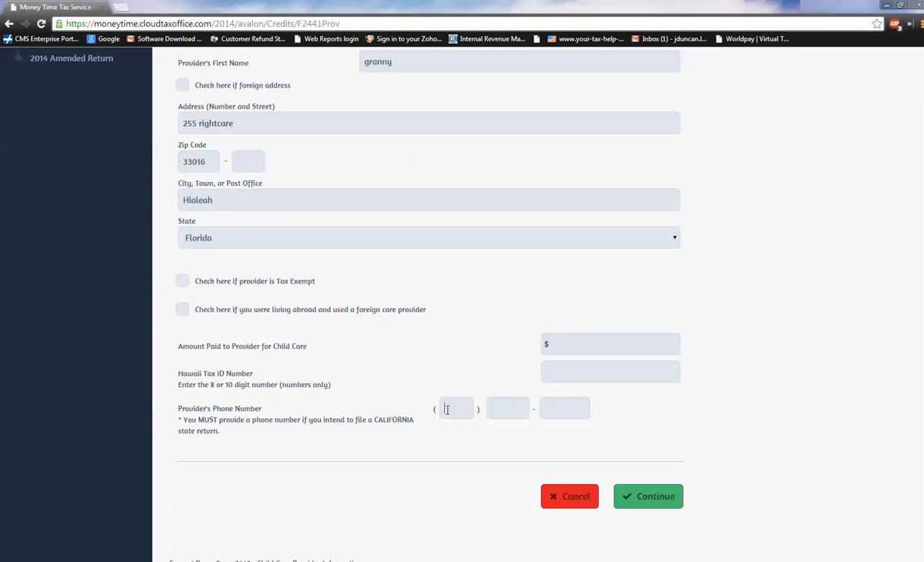
pyautogui.click(555, 347)
pyautogui.write('2500')
pyautogui.click(390, 331)
pyautogui.click(455, 412)
pyautogui.write('305')
pyautogui.click(652, 497)
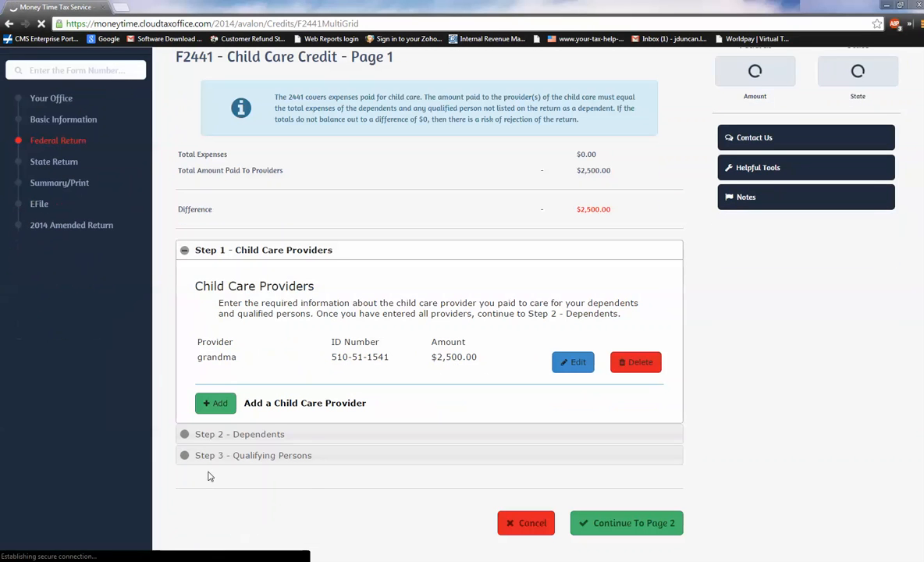
# Set the amount paid for the listed dependent's child care to 2500 in Step 2 - Dependents and save it.
pyautogui.moveTo(430, 357); pyautogui.dragTo(477, 358)
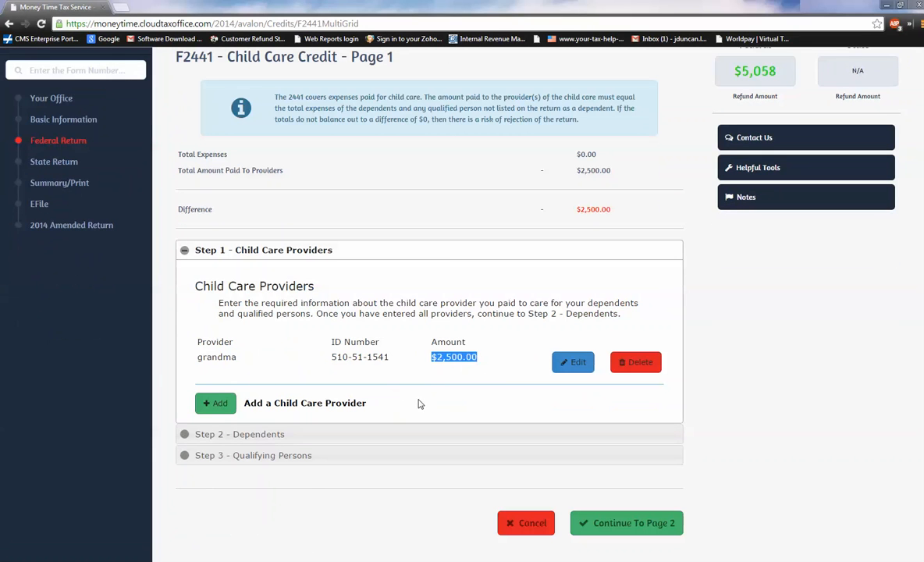
pyautogui.click(233, 435)
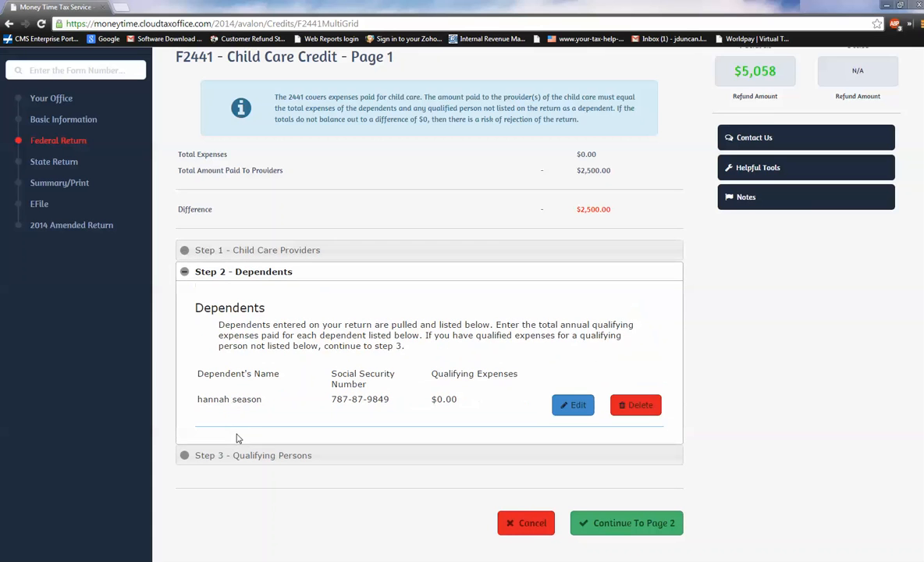
pyautogui.click(556, 407)
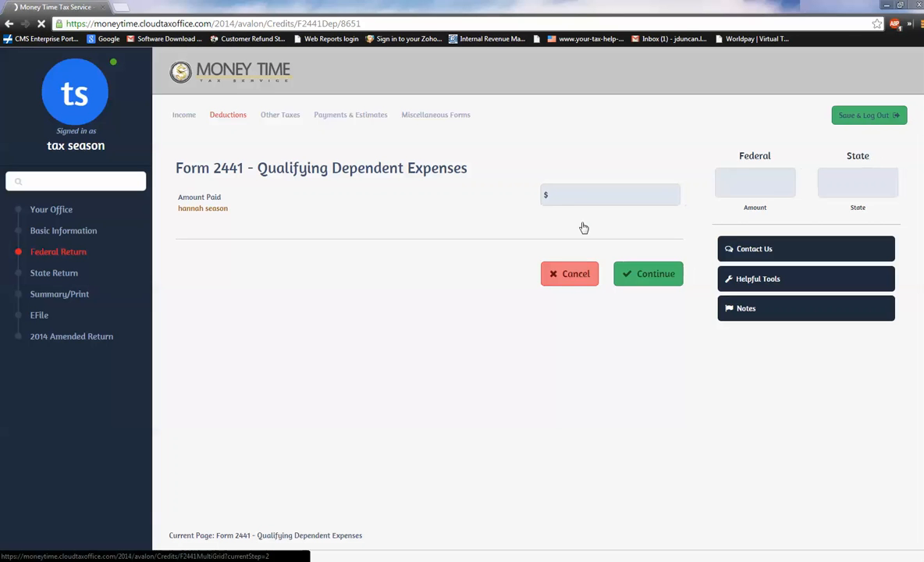
pyautogui.click(575, 195)
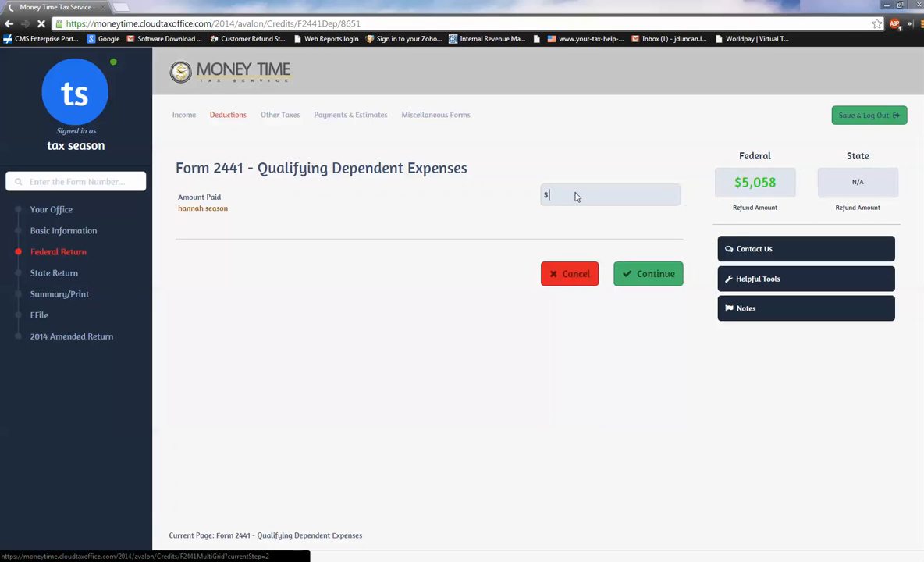
pyautogui.write('25')
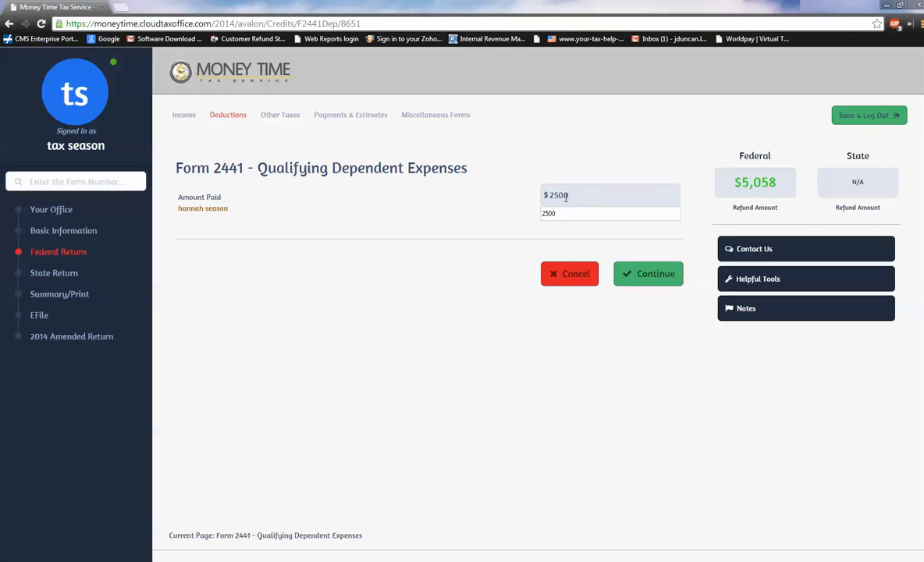
pyautogui.write('00')
pyautogui.click(646, 273)
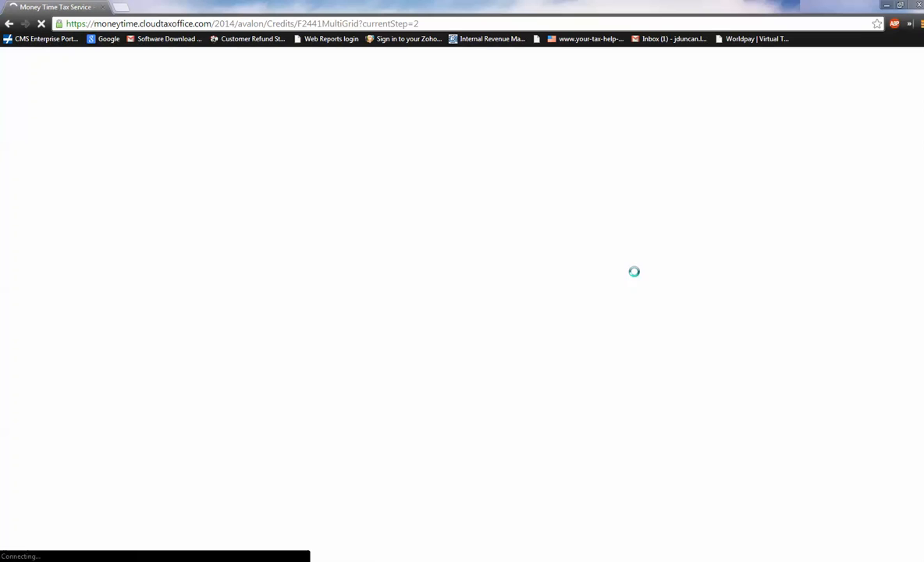
# Finish Form 2441, leaving additional income and benefits on page 2 empty, and proceed to Form 8863.
pyautogui.scroll(-3, 551, 398)
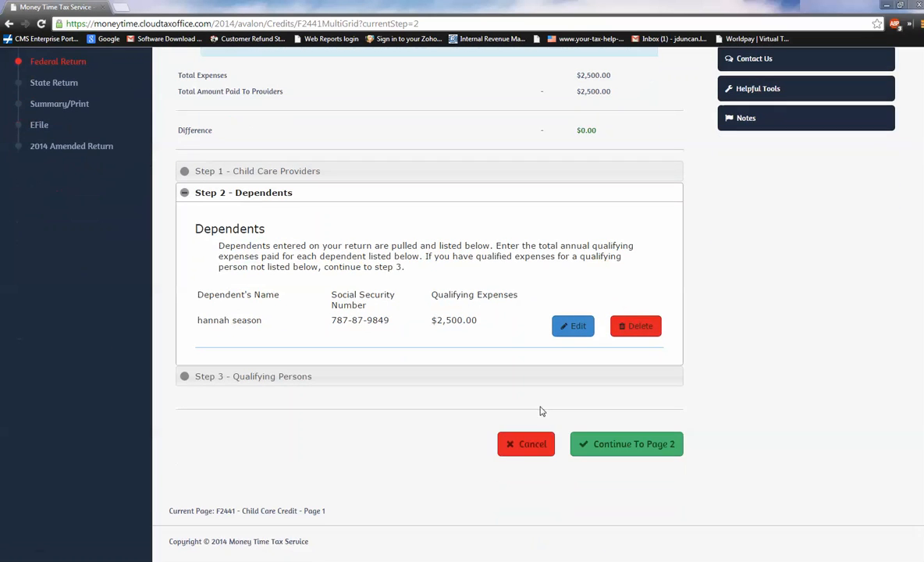
pyautogui.click(611, 445)
pyautogui.scroll(-2, 586, 463)
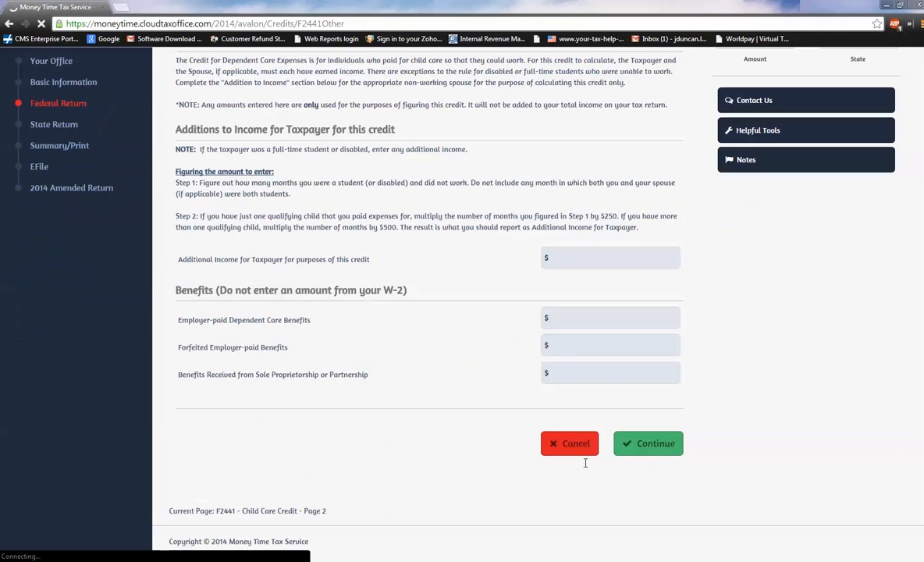
pyautogui.click(628, 444)
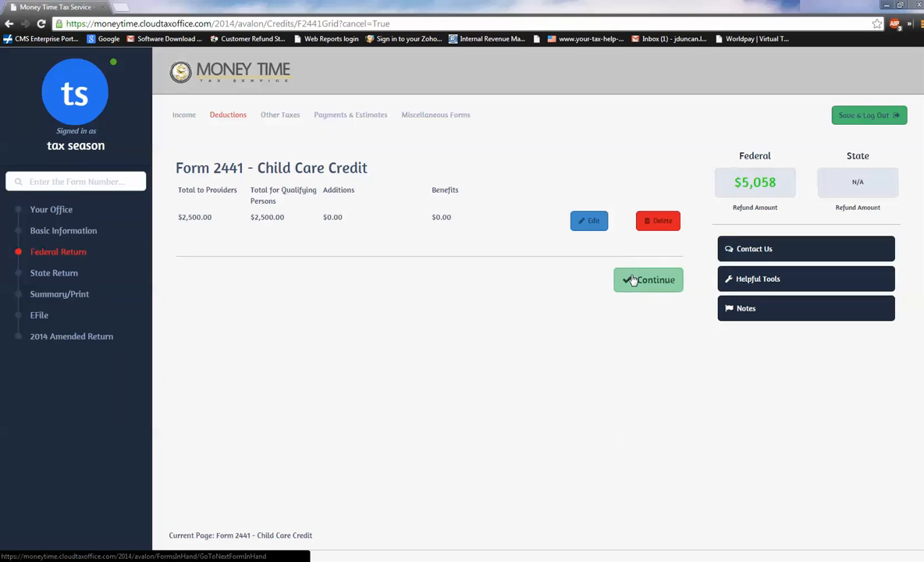
pyautogui.click(646, 279)
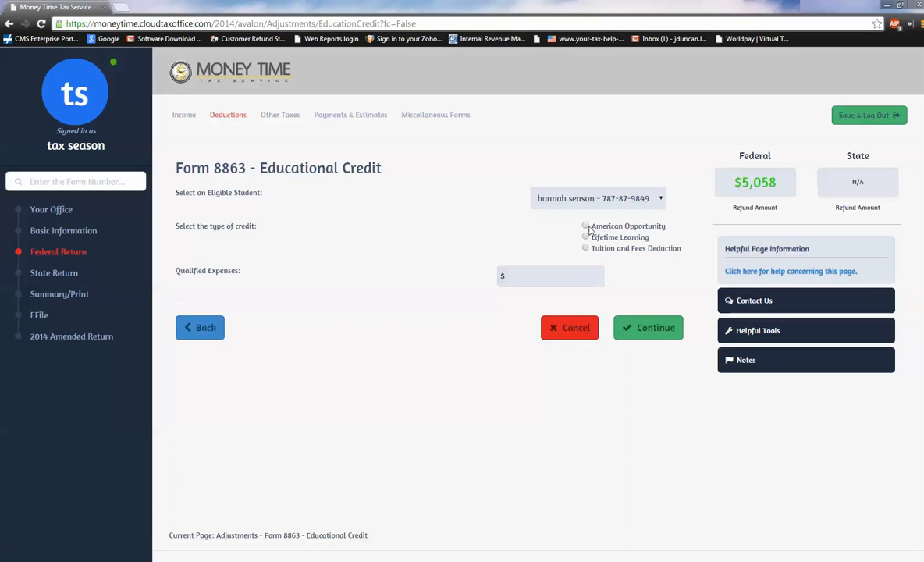
# Choose Tuition and Fees Deduction as the Form 8863 credit type and select the taxpayer as the eligible student.
pyautogui.click(586, 226)
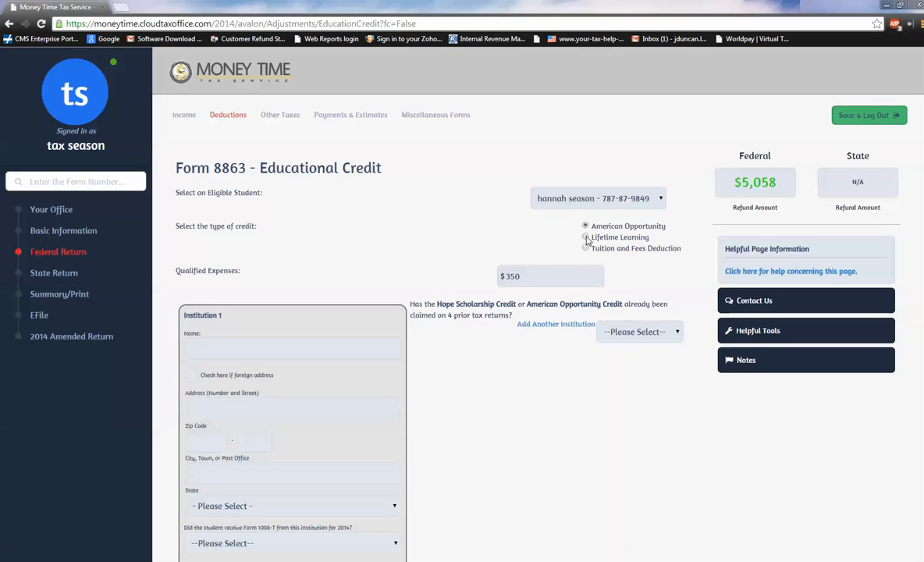
pyautogui.click(585, 237)
pyautogui.click(585, 248)
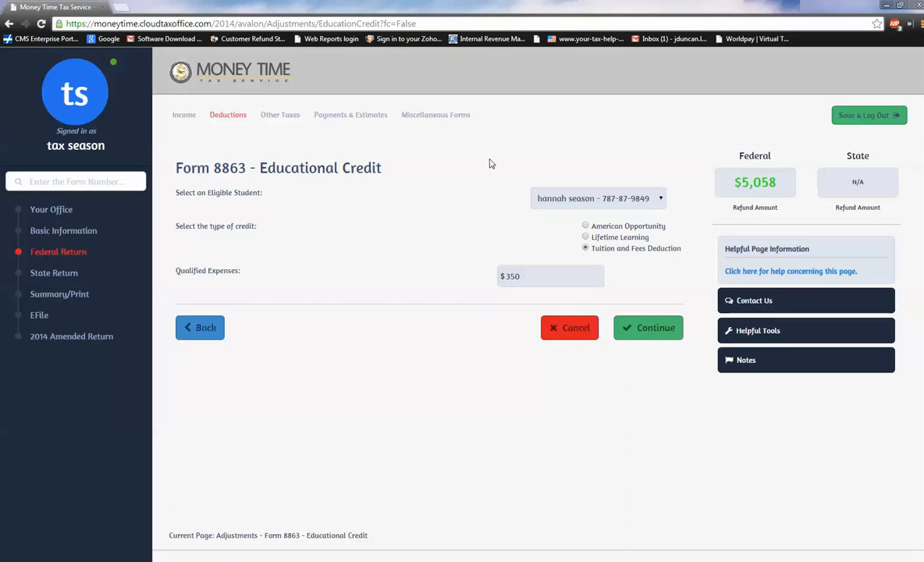
pyautogui.click(660, 200)
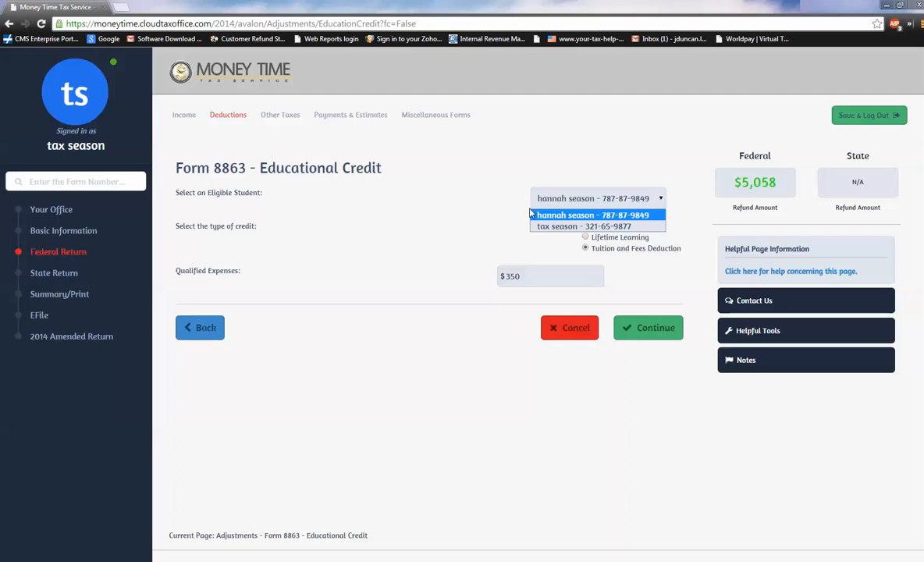
pyautogui.click(565, 226)
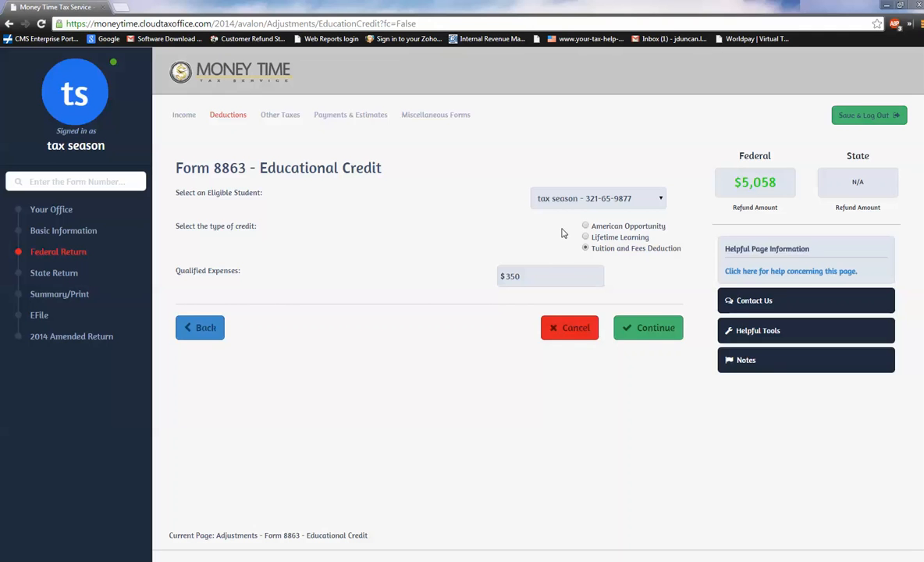
# Set the qualified expenses to 3500, save the education entry and proceed past the Form 8863 list.
pyautogui.click(530, 275)
pyautogui.write('3500')
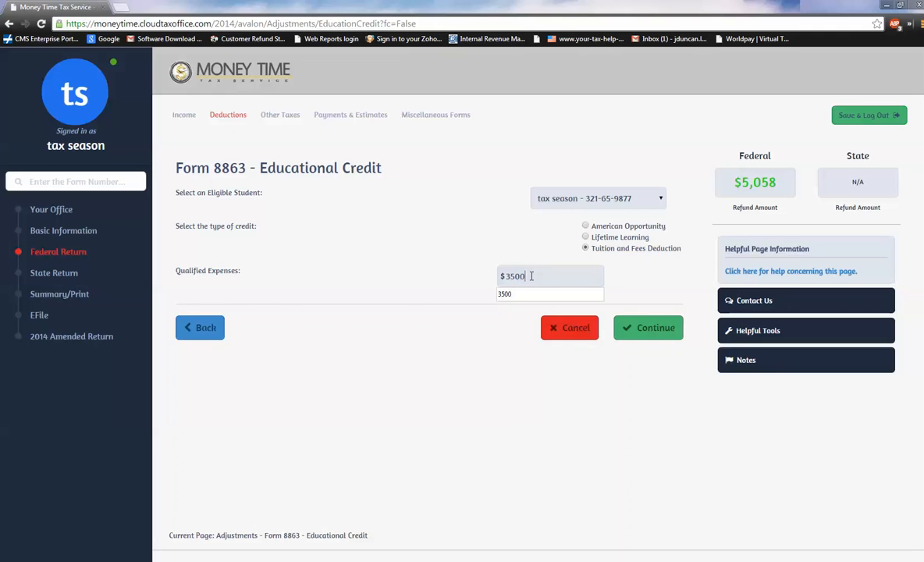
pyautogui.click(640, 328)
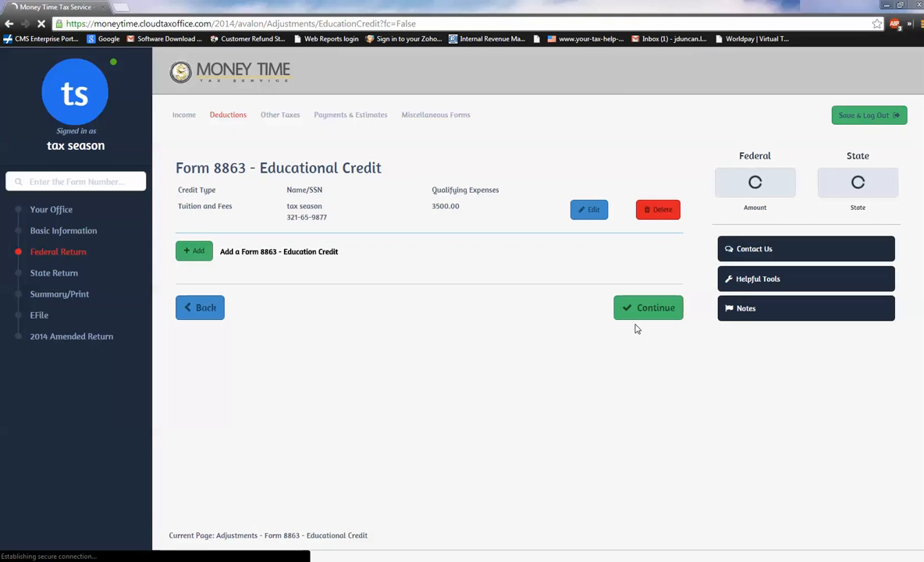
pyautogui.click(634, 310)
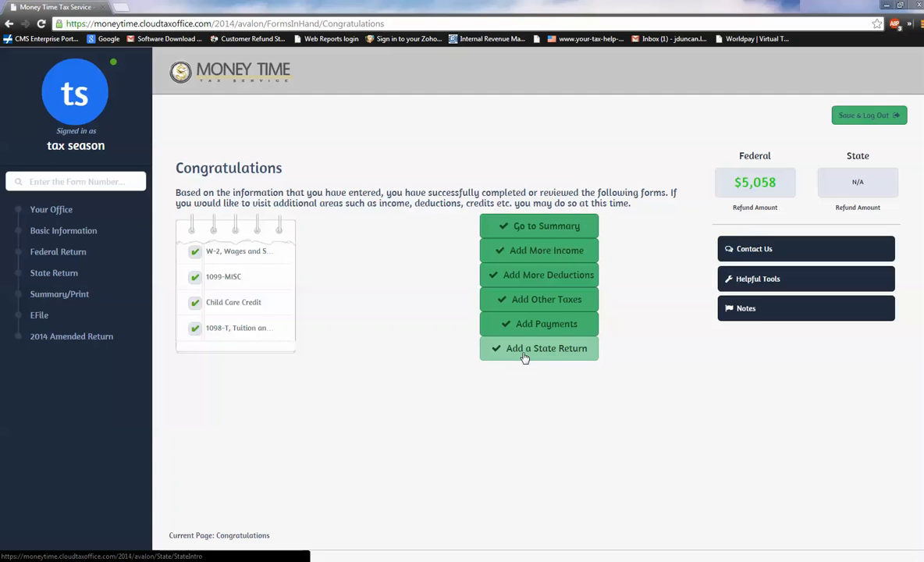
# Go to the Calculation Summary and examine the details of Total Income, Adjusted Gross Income, Tax and Credits, and Payments.
pyautogui.click(515, 227)
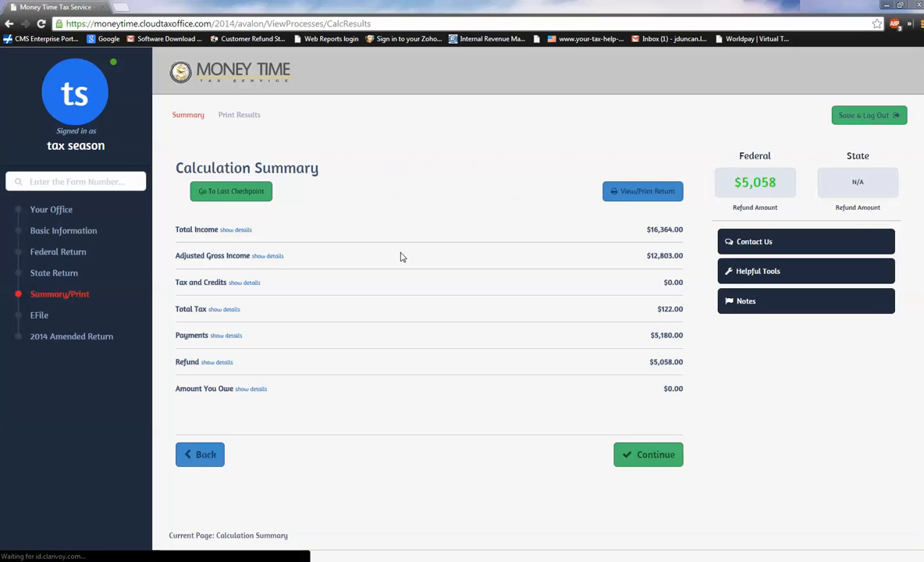
pyautogui.click(233, 231)
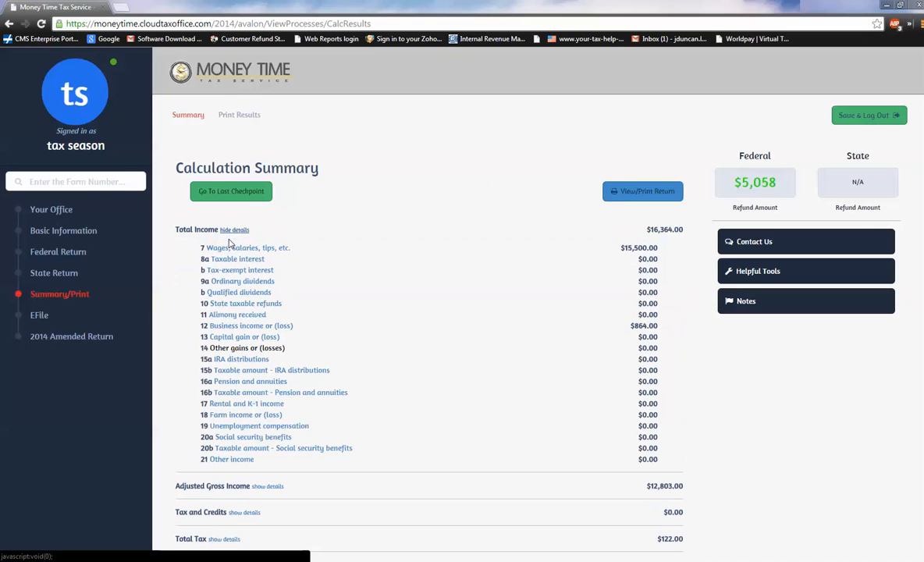
pyautogui.scroll(-1, 221, 386)
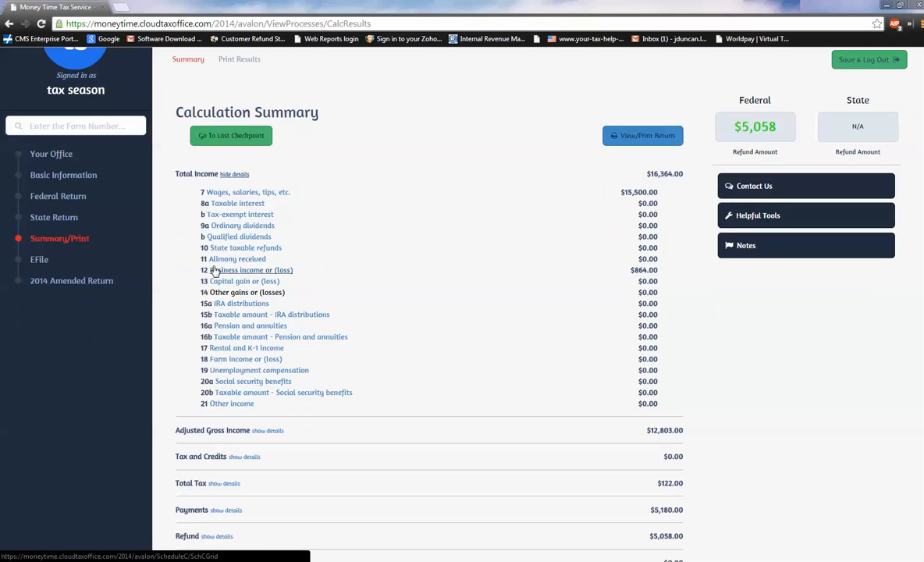
pyautogui.scroll(-3, 214, 270)
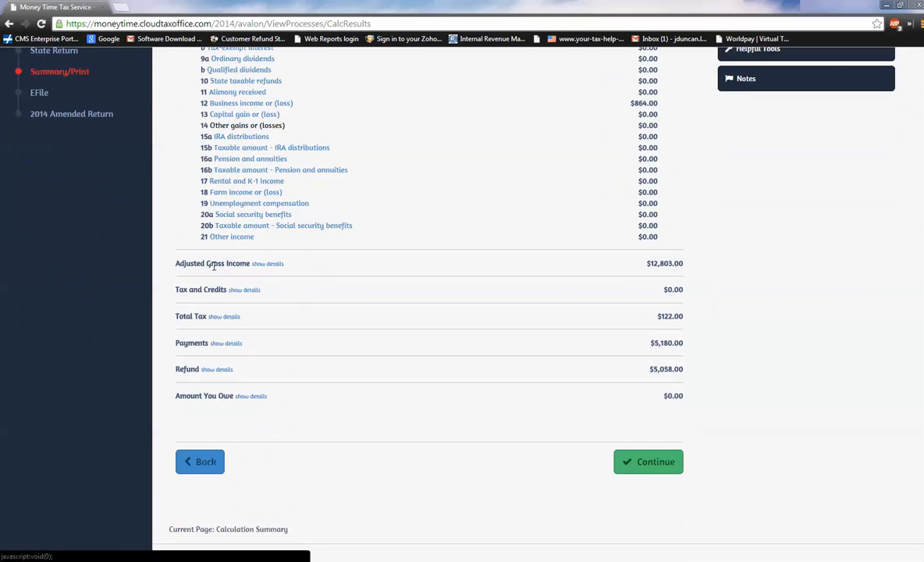
pyautogui.click(260, 269)
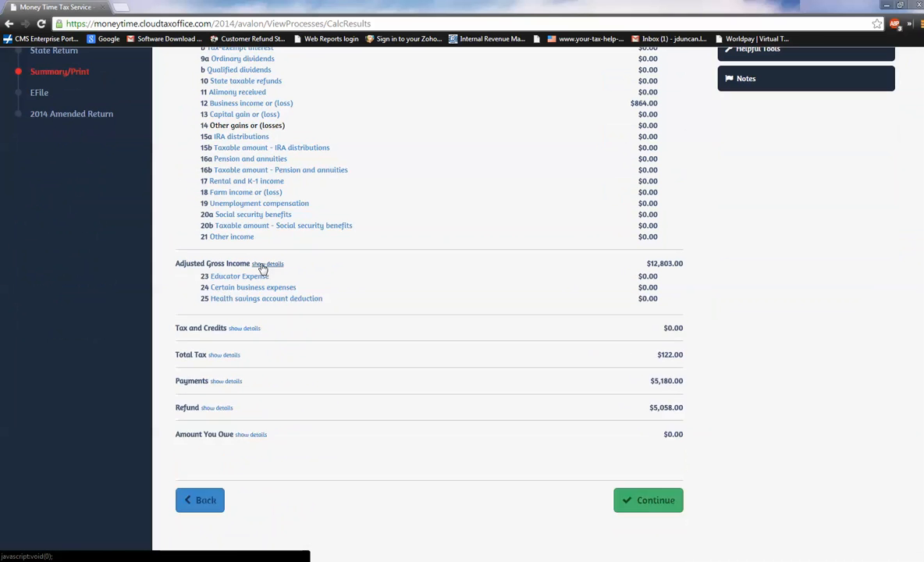
pyautogui.scroll(-2, 262, 268)
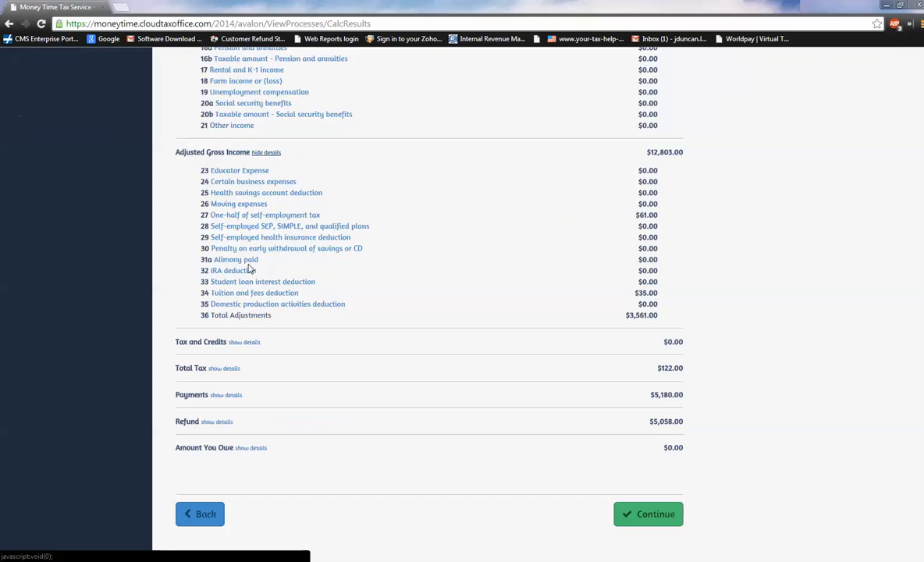
pyautogui.scroll(-2, 250, 269)
pyautogui.click(248, 272)
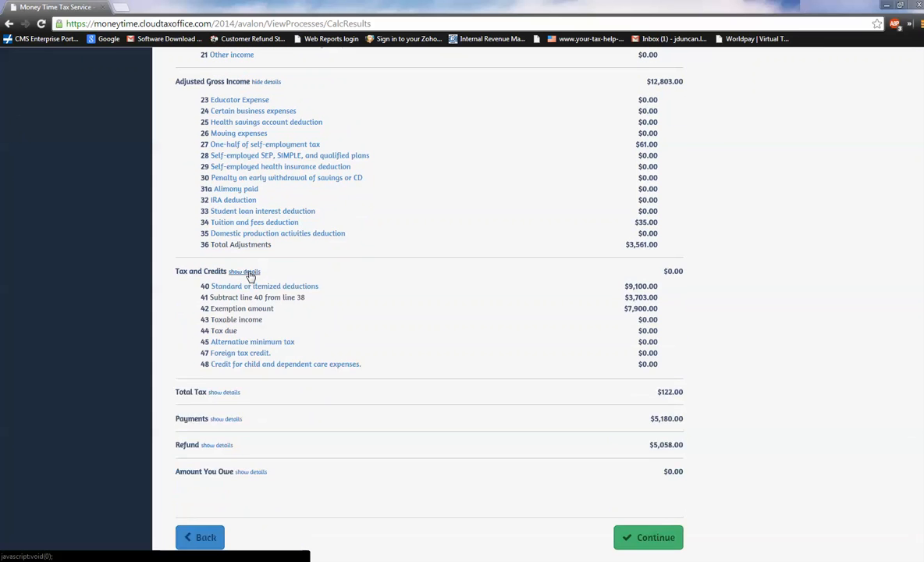
pyautogui.scroll(-1, 224, 347)
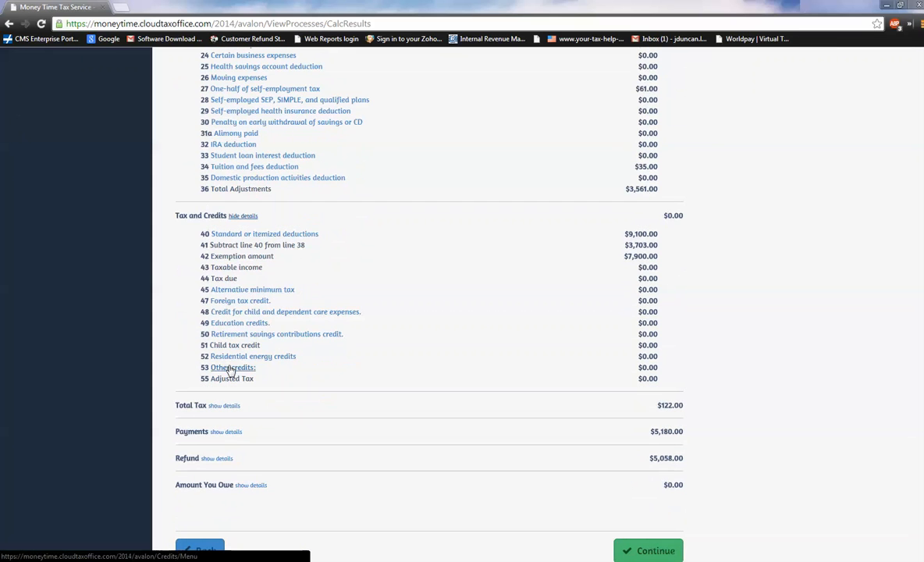
pyautogui.click(227, 433)
pyautogui.scroll(-1, 230, 437)
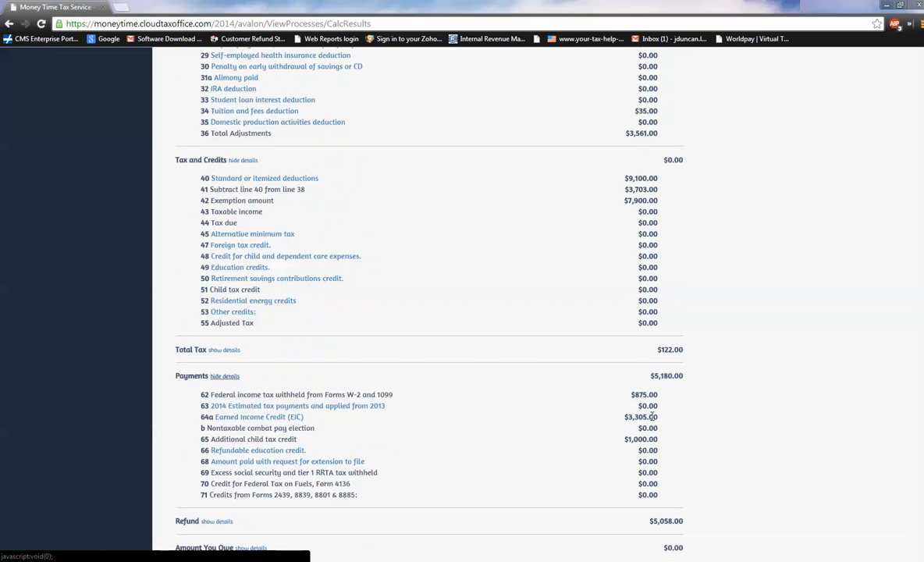
pyautogui.scroll(-3, 660, 424)
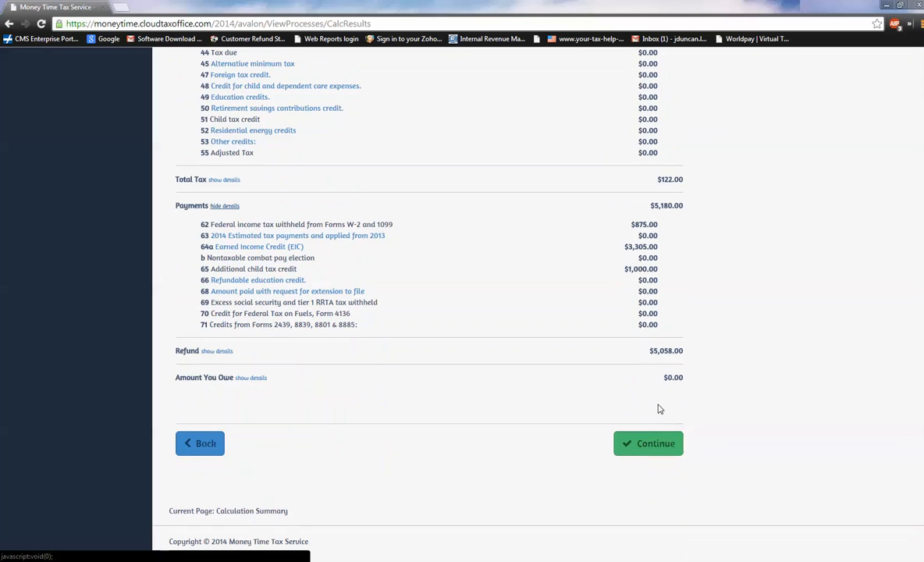
pyautogui.click(652, 441)
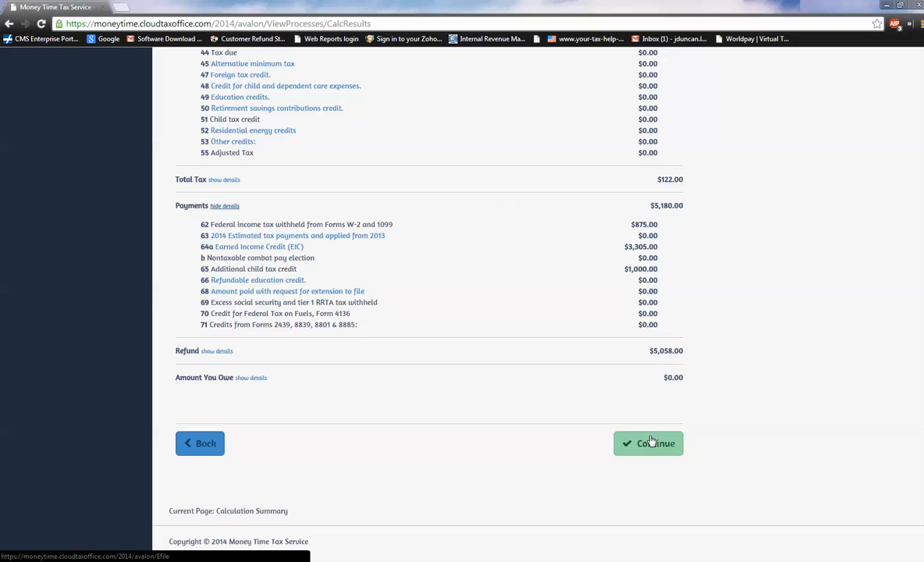
# View the Helpful Tools available from the Calculation Summary, then close them.
pyautogui.scroll(10, 652, 441)
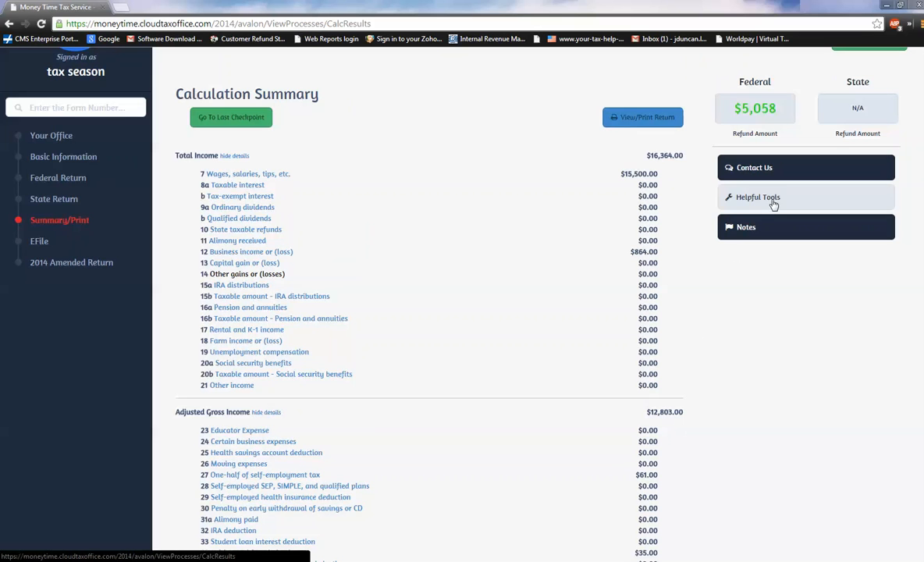
pyautogui.click(739, 197)
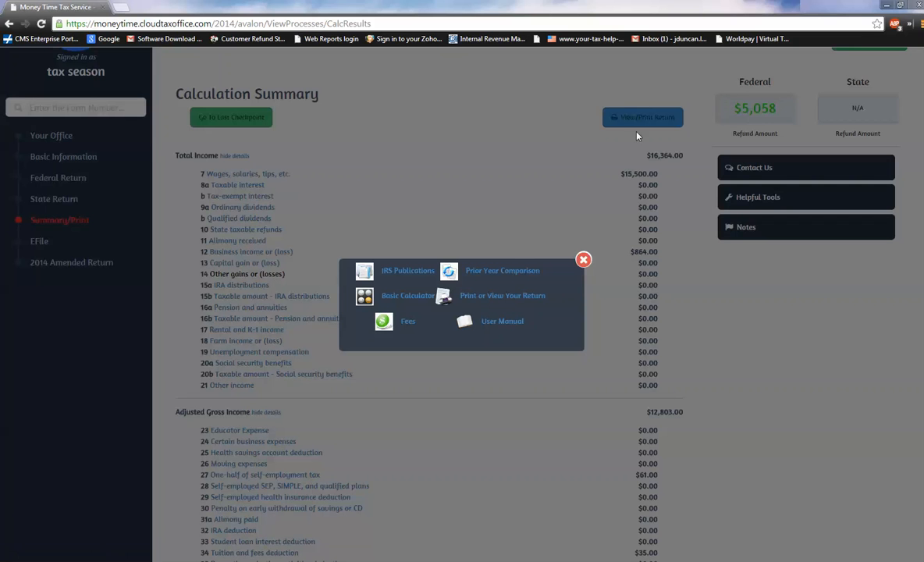
pyautogui.click(583, 259)
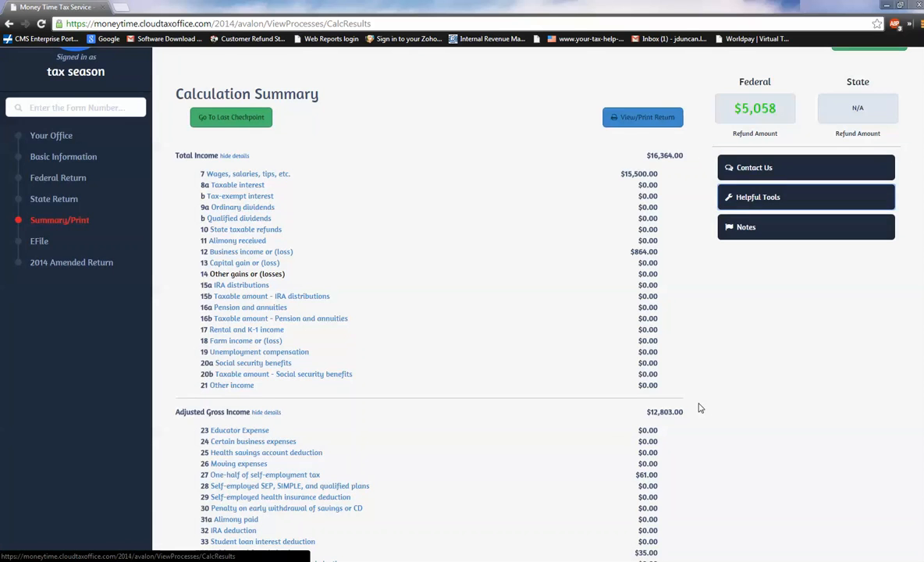
# Continue from the Calculation Summary to the EIC Checklist and answer No to whether the taxpayer was a nonresident alien.
pyautogui.scroll(-8, 697, 407)
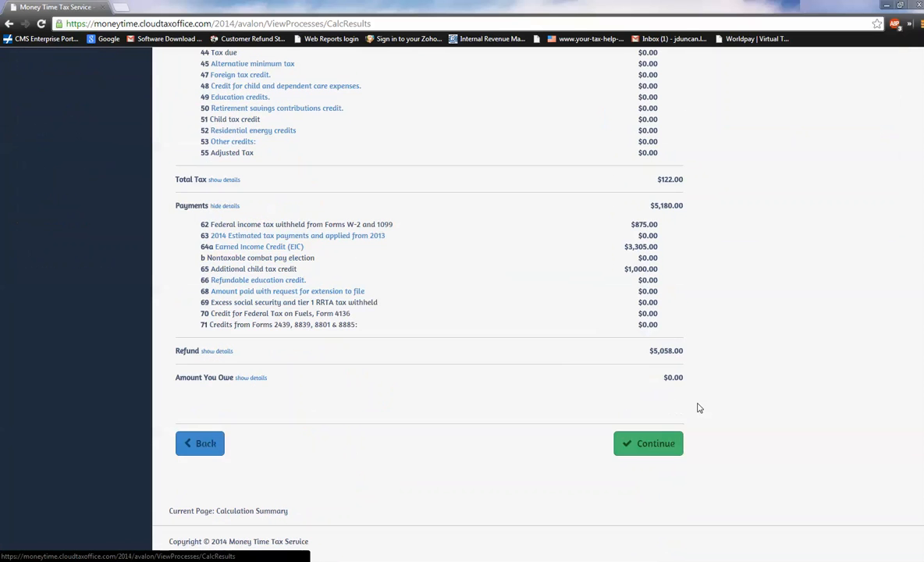
pyautogui.click(664, 450)
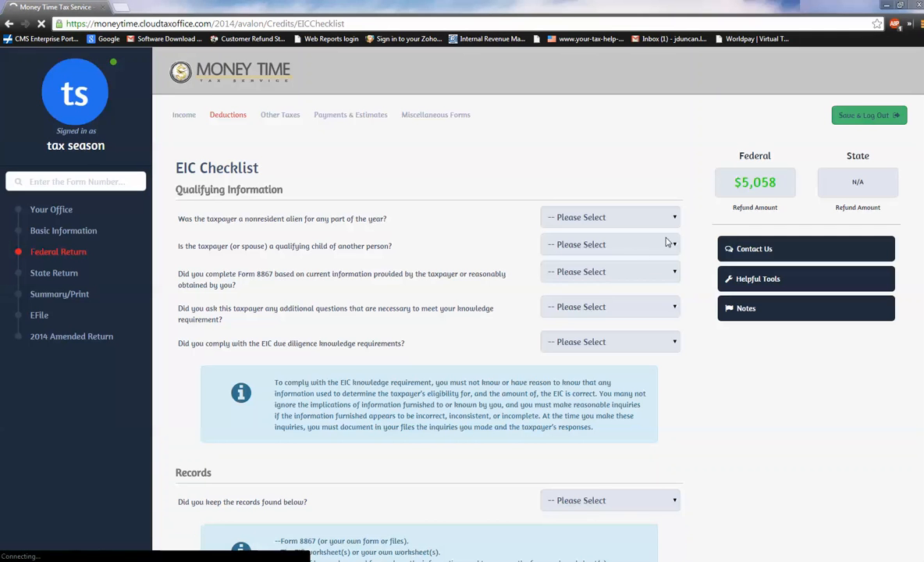
pyautogui.click(670, 218)
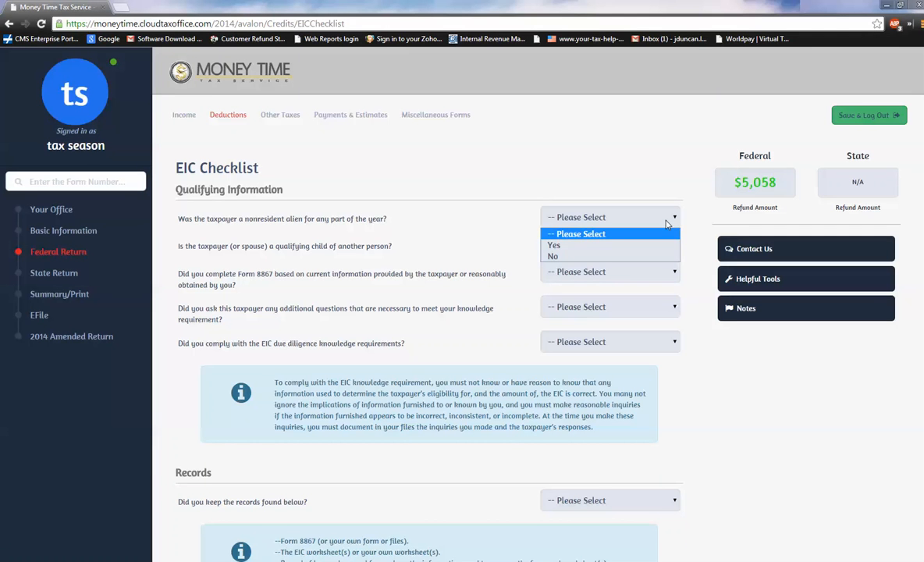
pyautogui.press('Down')
pyautogui.press('Down')
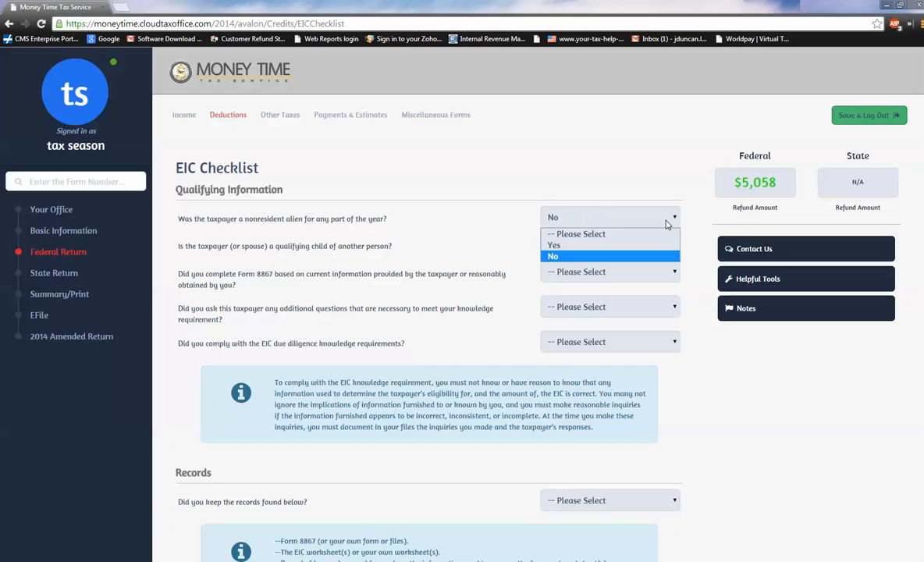
pyautogui.press('Return')
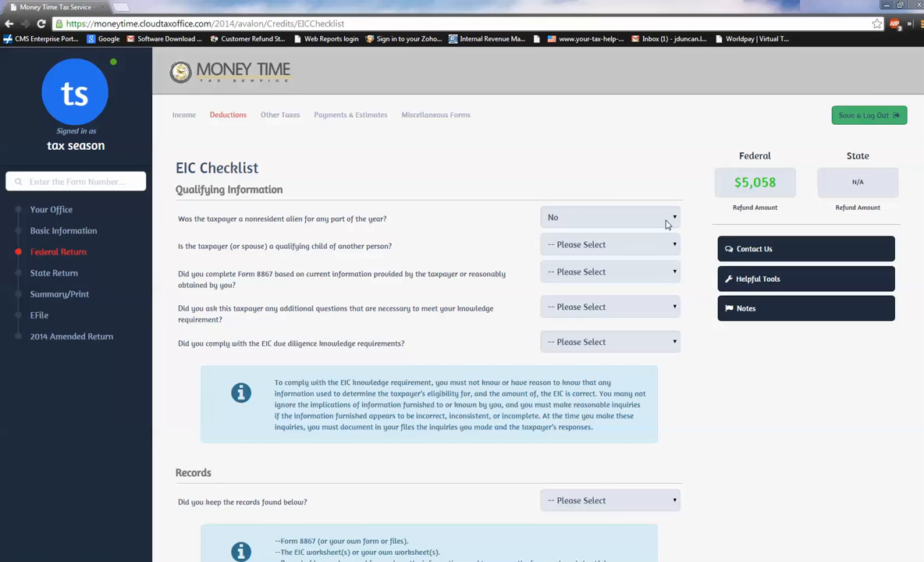
# Complete the Qualifying Information: answer No to qualifying child of another person and Yes to every Form 8867, additional-question, documentation and due diligence question.
pyautogui.press('Tab')
pyautogui.press('n')
pyautogui.press('Tab')
pyautogui.press('y')
pyautogui.press('Tab')
pyautogui.press('y')
pyautogui.press('Tab')
pyautogui.press('y')
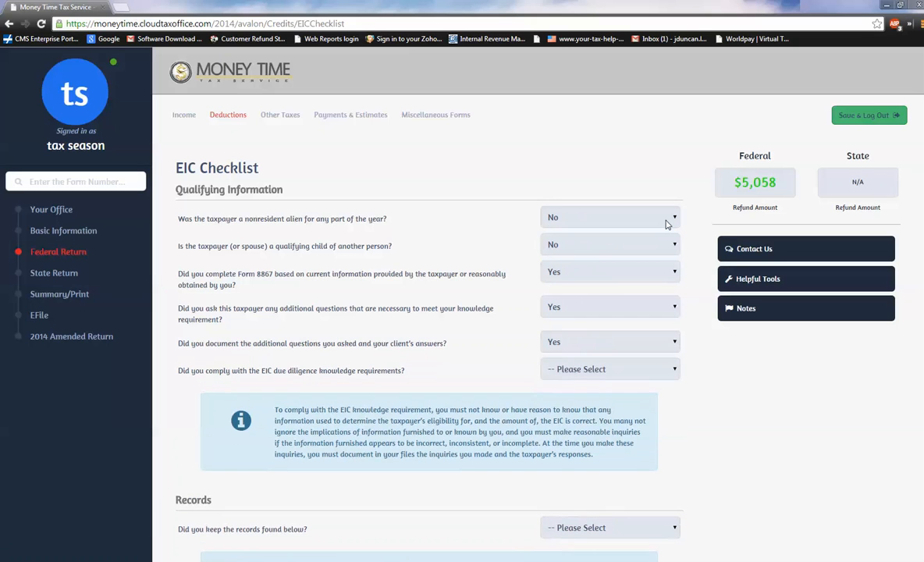
pyautogui.press('Tab')
pyautogui.press('y')
pyautogui.scroll(-5, 665, 225)
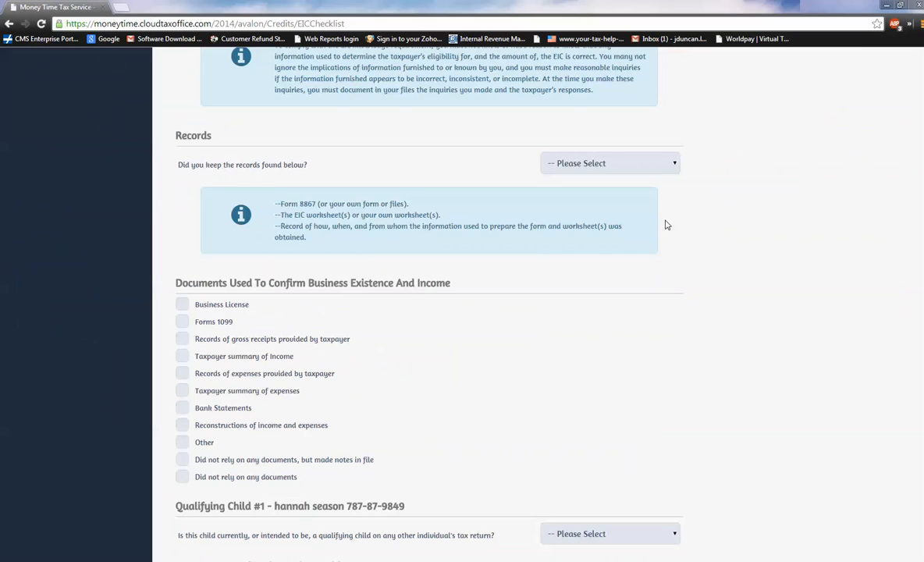
# Answer Yes to keeping the listed records and set Taxpayer and/or Spouse as the provider of the EITC information.
pyautogui.scroll(4, 652, 202)
pyautogui.scroll(-1, 654, 340)
pyautogui.click(606, 361)
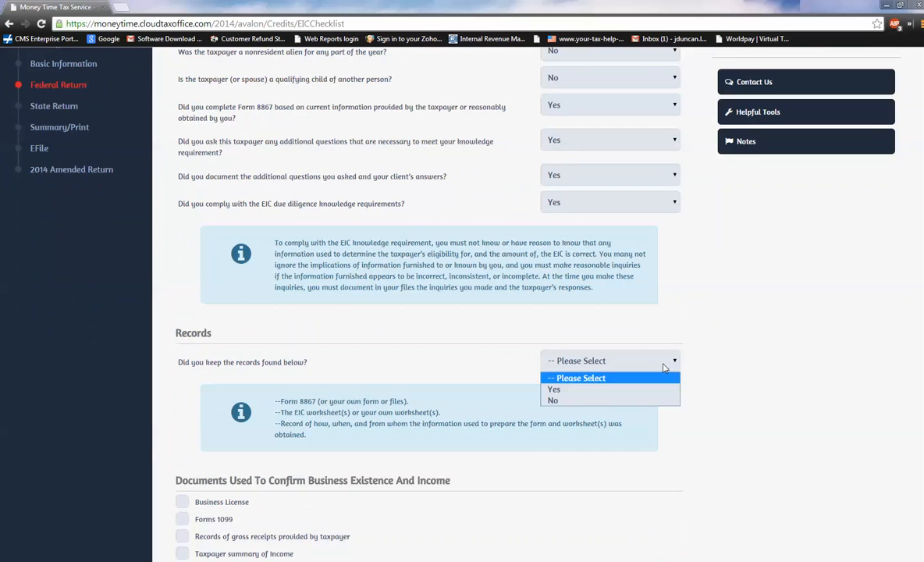
pyautogui.click(602, 391)
pyautogui.click(603, 392)
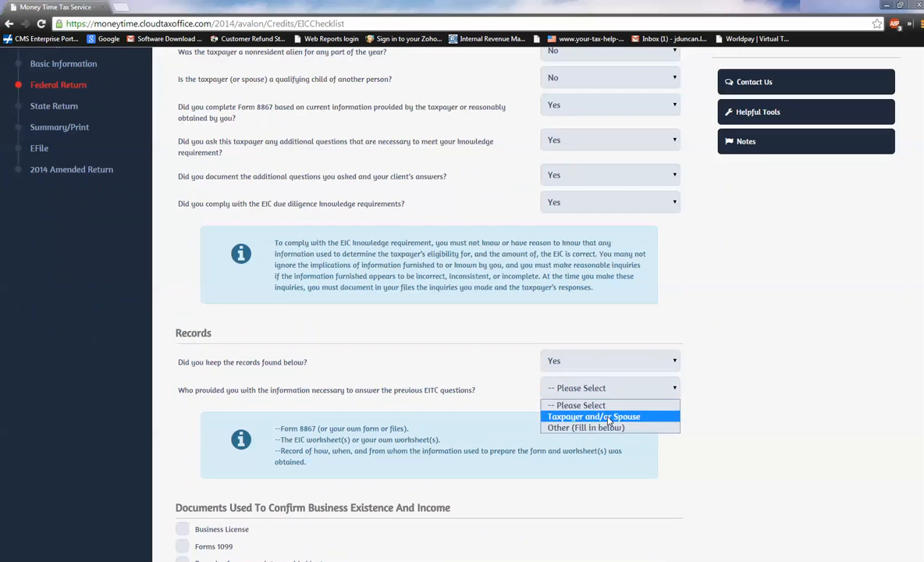
pyautogui.click(601, 417)
# Mark Business License, Forms 1099 and Bank Statements as the documents used to confirm business existence and income.
pyautogui.scroll(-2, 105, 482)
pyautogui.scroll(-2, 104, 481)
pyautogui.click(182, 250)
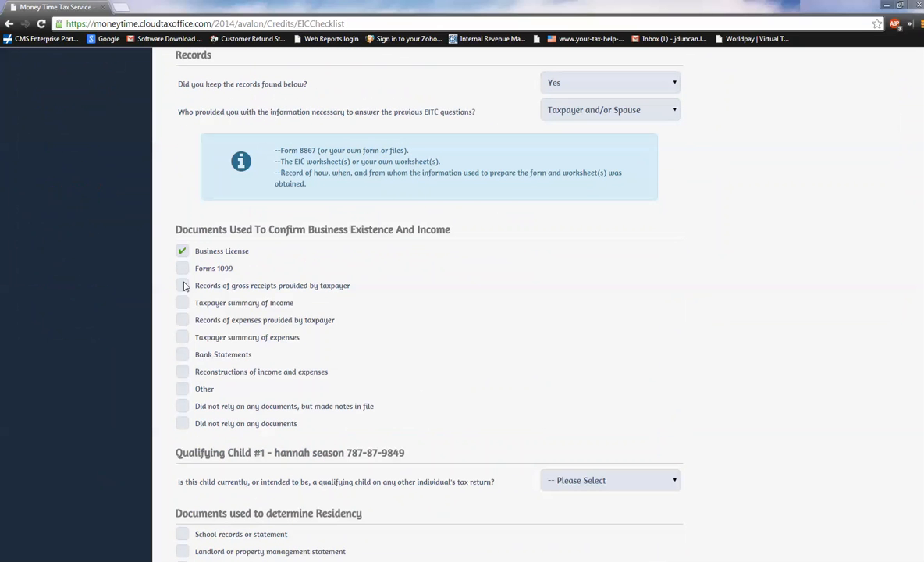
pyautogui.click(180, 268)
pyautogui.click(182, 389)
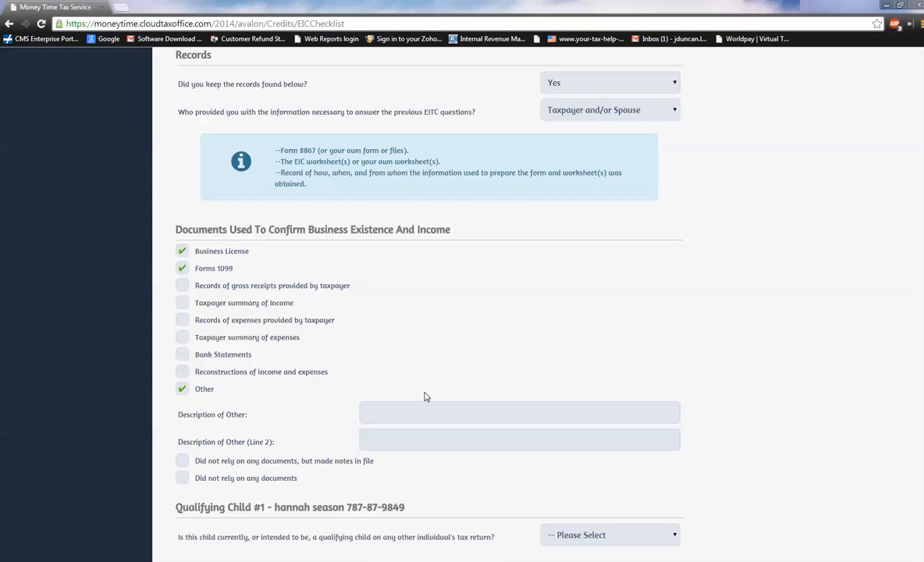
pyautogui.click(182, 387)
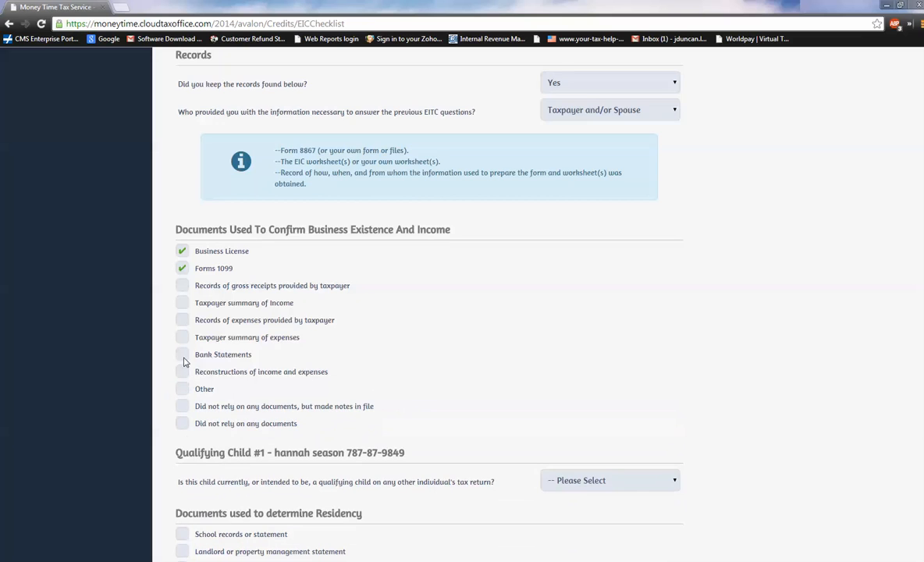
pyautogui.click(183, 355)
pyautogui.scroll(-2, 619, 296)
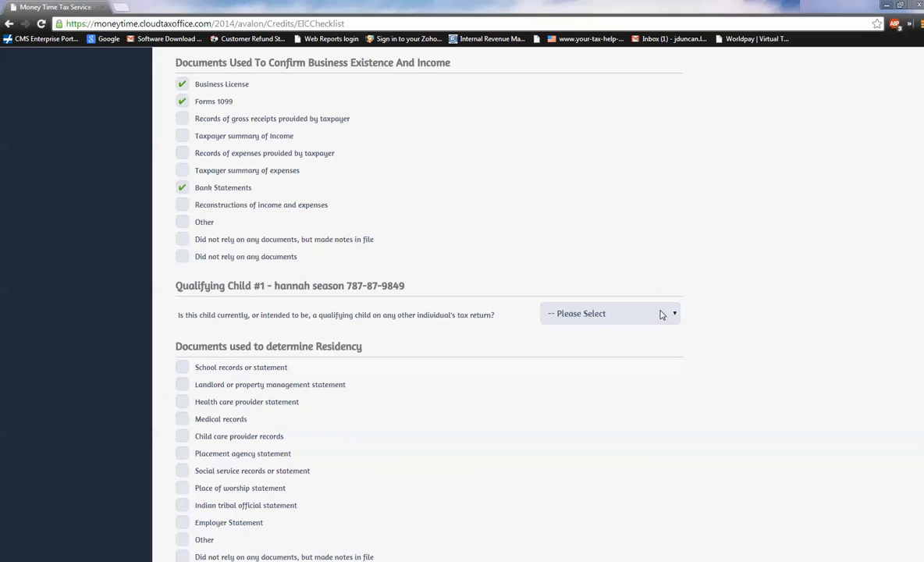
# For Qualifying Child #1, answer No, mark Medical records, Child care provider records and Social service records as residency documents, and submit the checklist.
pyautogui.click(662, 314)
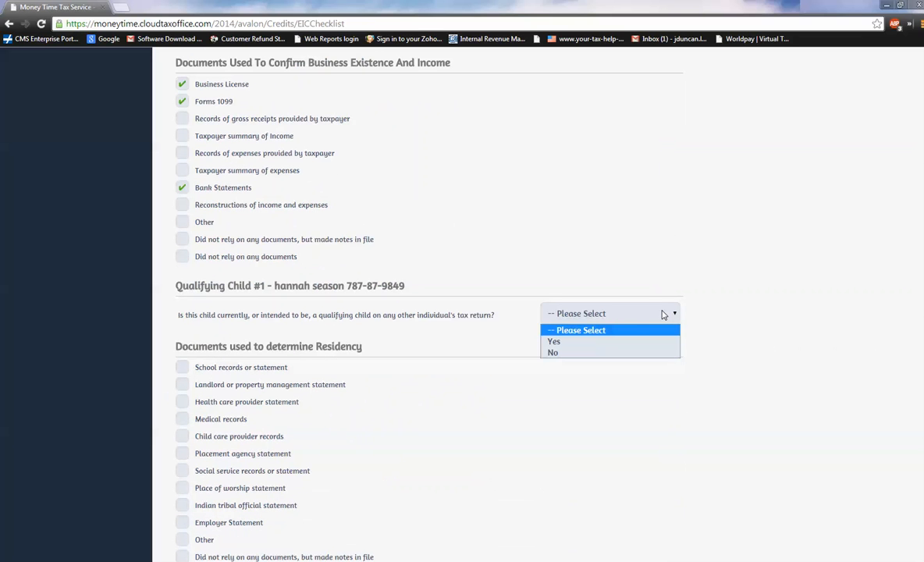
pyautogui.click(621, 353)
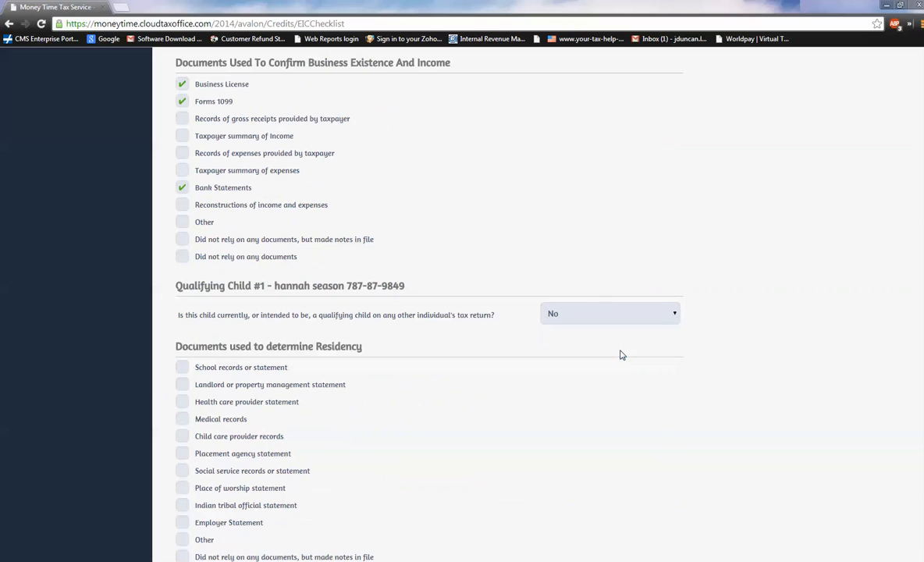
pyautogui.click(183, 419)
pyautogui.click(180, 437)
pyautogui.click(183, 471)
pyautogui.scroll(-2, 508, 445)
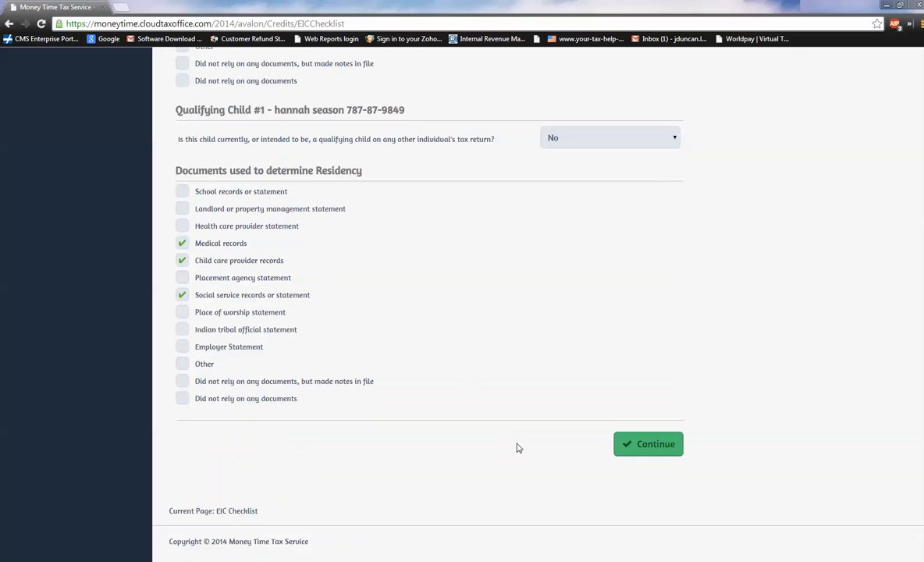
pyautogui.click(645, 448)
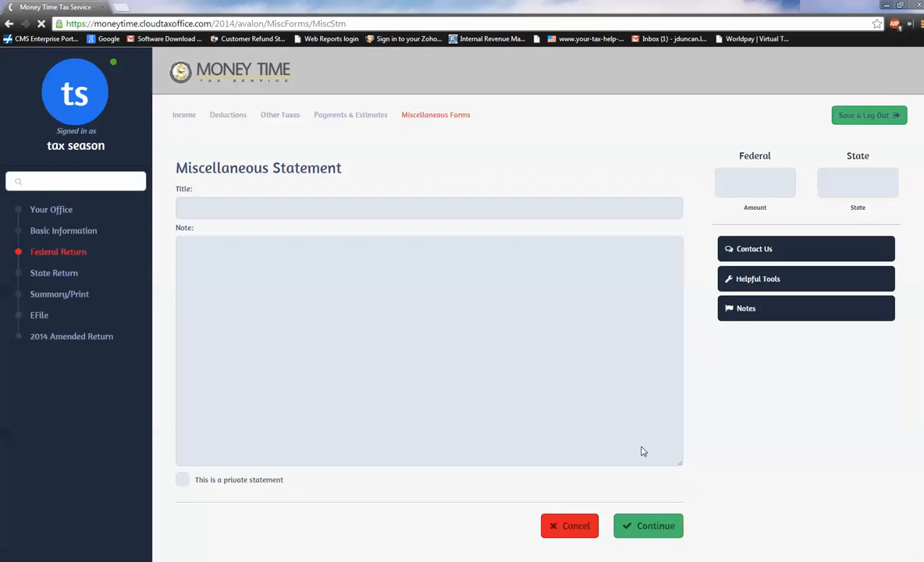
# Proceed to the E-File page, set the federal return type to TFS ERC and continue to Tax Preparation and E-File Information.
pyautogui.scroll(-1, 642, 451)
pyautogui.click(644, 451)
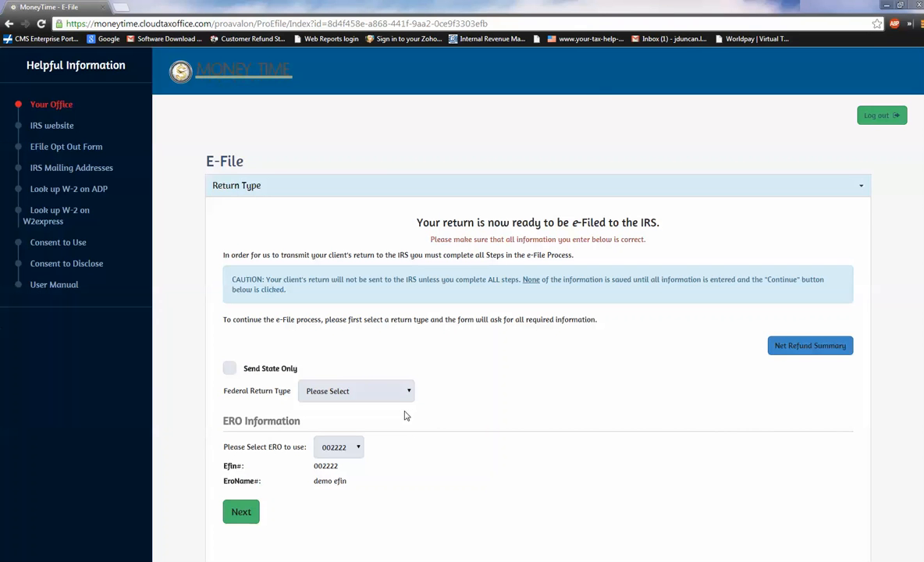
pyautogui.scroll(-2, 401, 394)
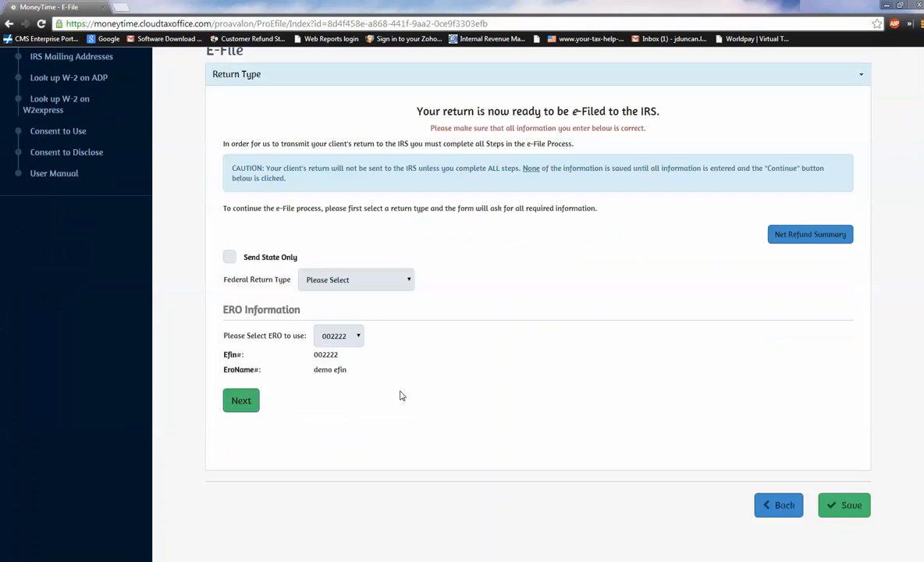
pyautogui.click(396, 286)
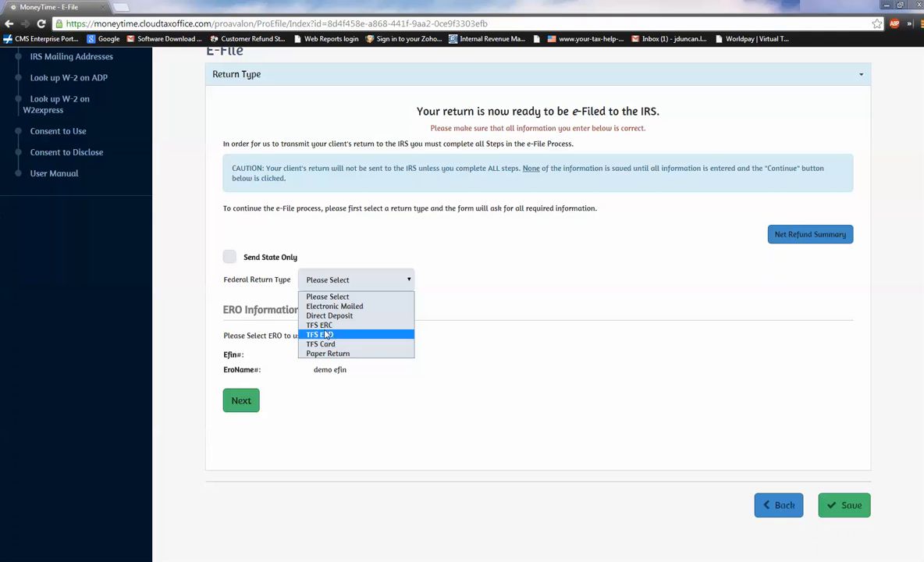
pyautogui.click(313, 325)
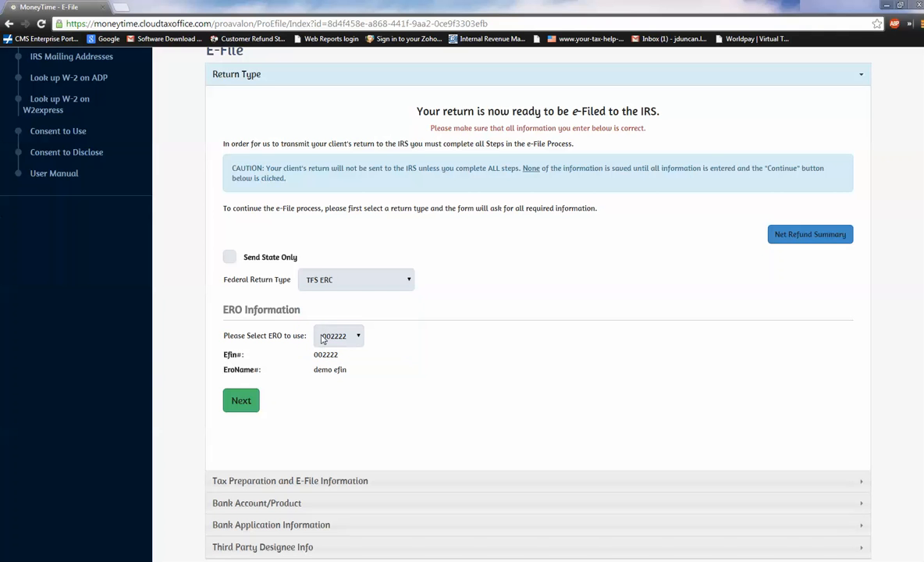
pyautogui.click(242, 401)
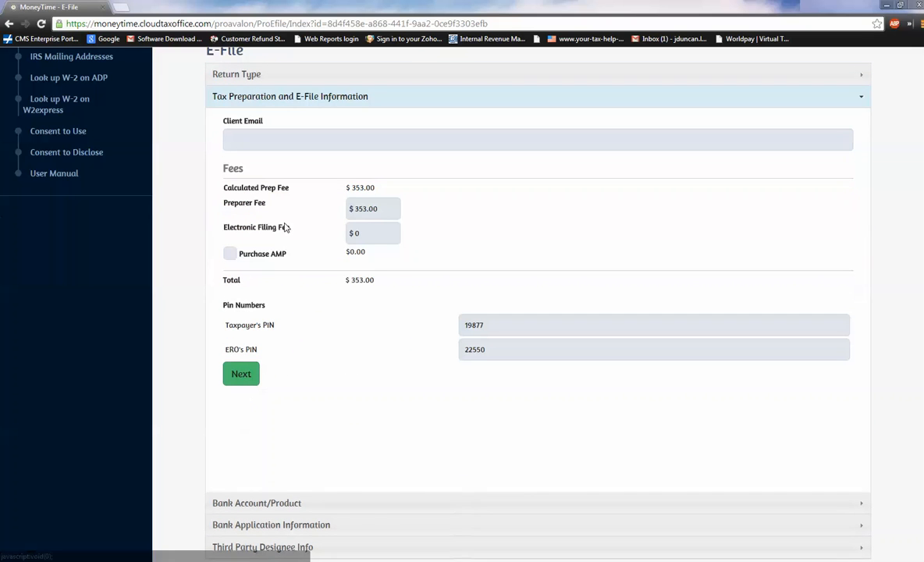
# Set the preparer fee to $500 and the electronic filing fee to $50, include Purchase AMP, and proceed to Bank Application Information.
pyautogui.moveTo(389, 209); pyautogui.dragTo(352, 209)
pyautogui.write('500')
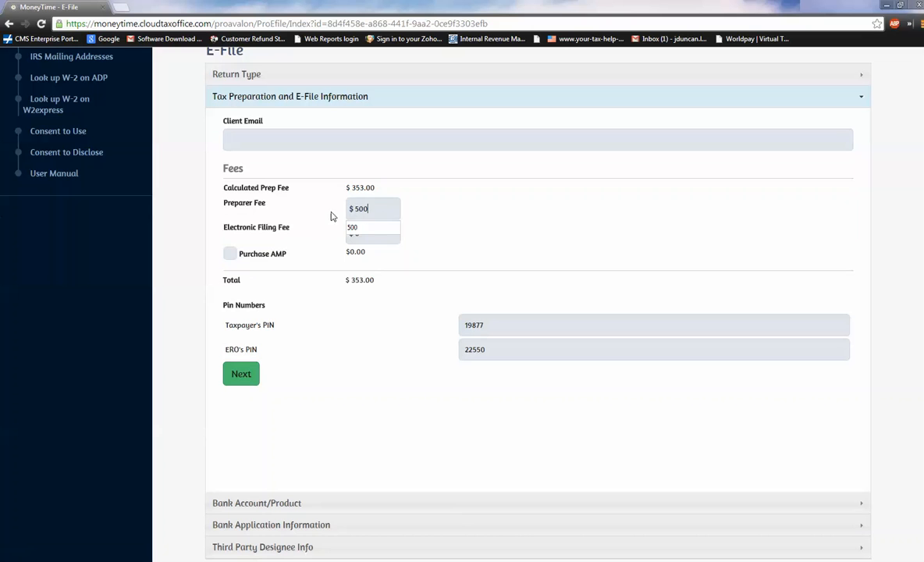
pyautogui.press('Tab')
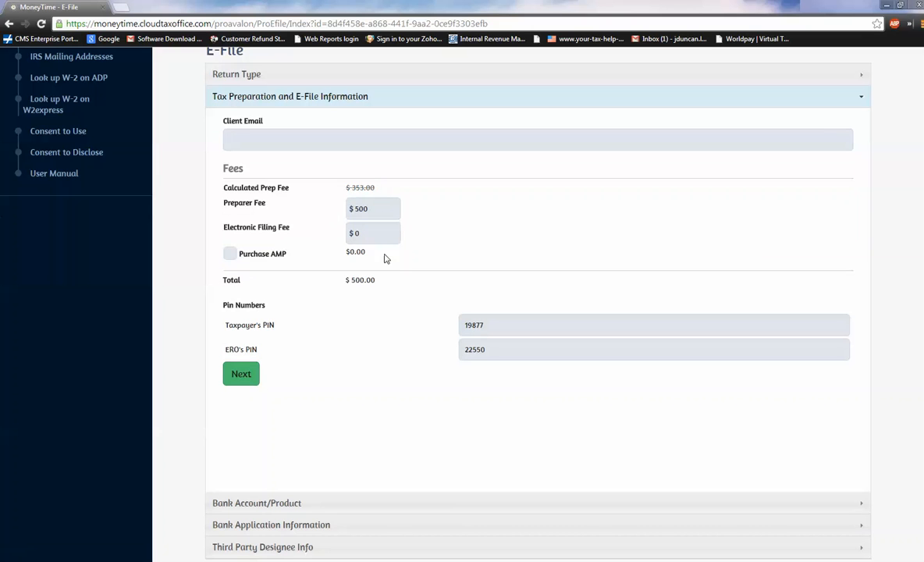
pyautogui.write('50')
pyautogui.click(230, 254)
pyautogui.scroll(-2, 261, 324)
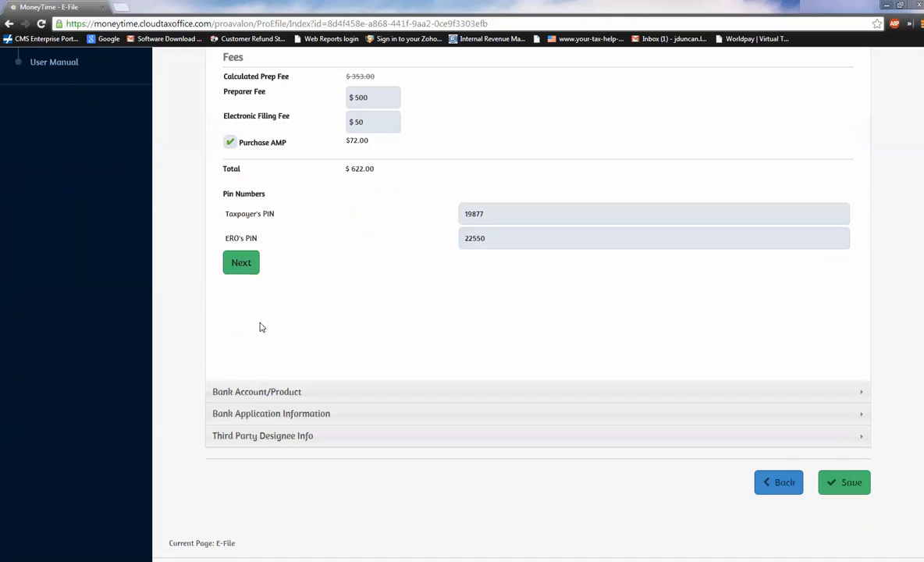
pyautogui.click(241, 263)
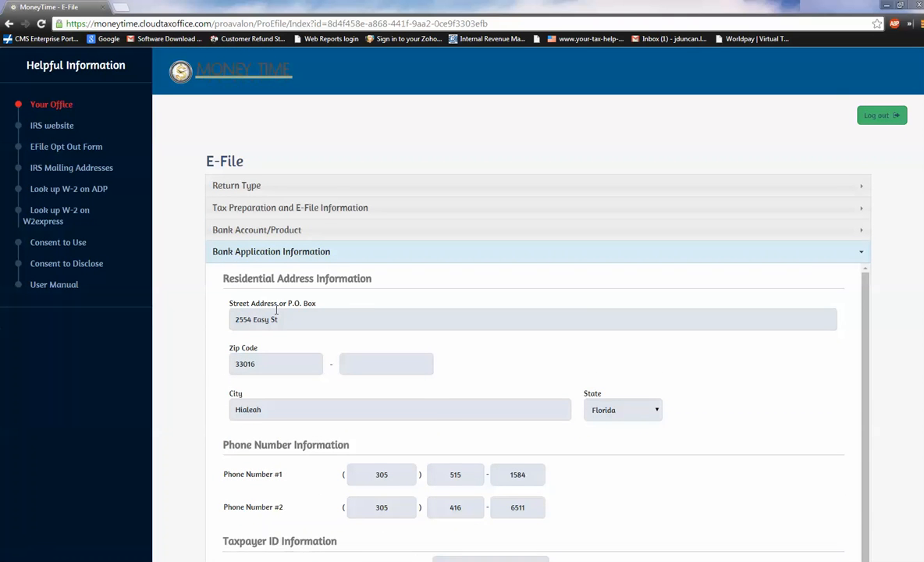
# In Taxpayer ID Information, set the ID type to Driver's License, enter the ID number and set the issue date to 10/10/2011.
pyautogui.scroll(-1, 269, 304)
pyautogui.scroll(-3, 271, 344)
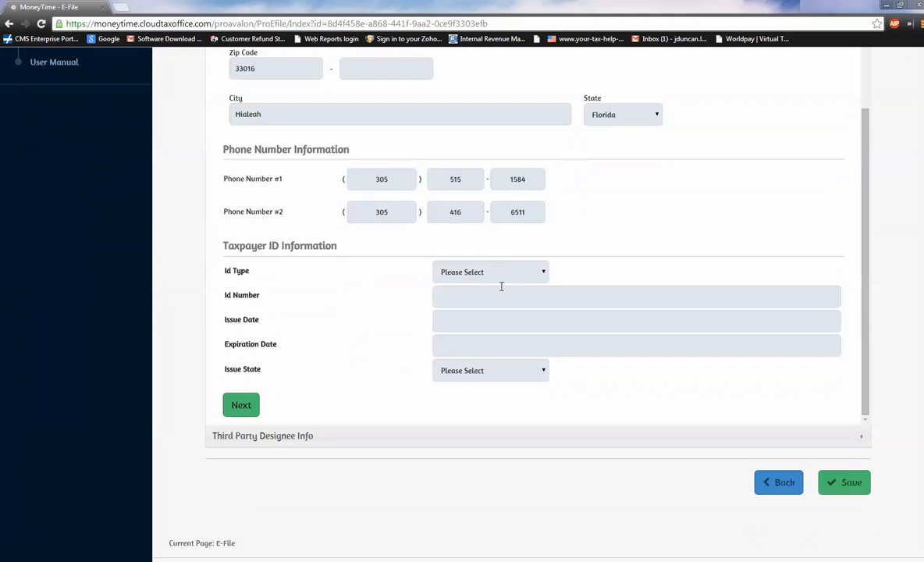
pyautogui.click(515, 273)
pyautogui.click(490, 300)
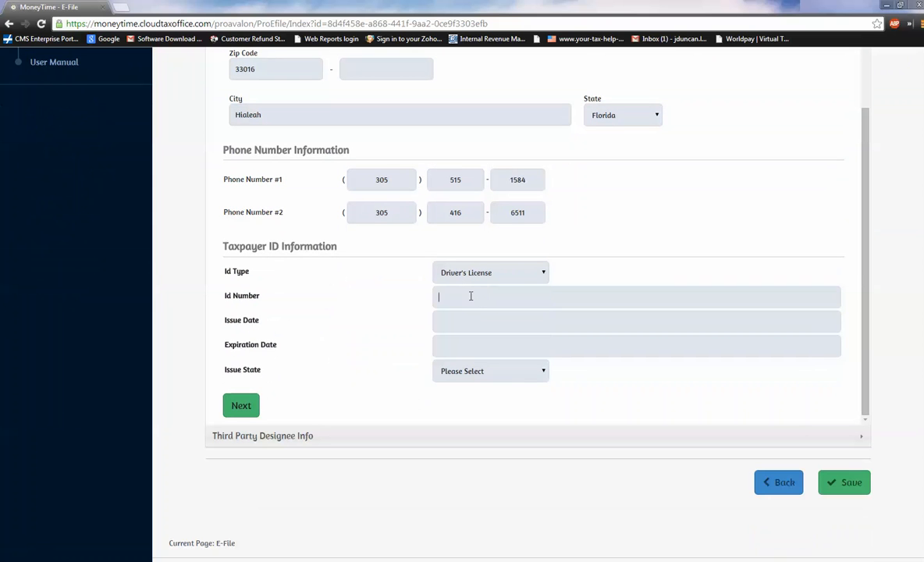
pyautogui.click(470, 295)
pyautogui.press('Tab')
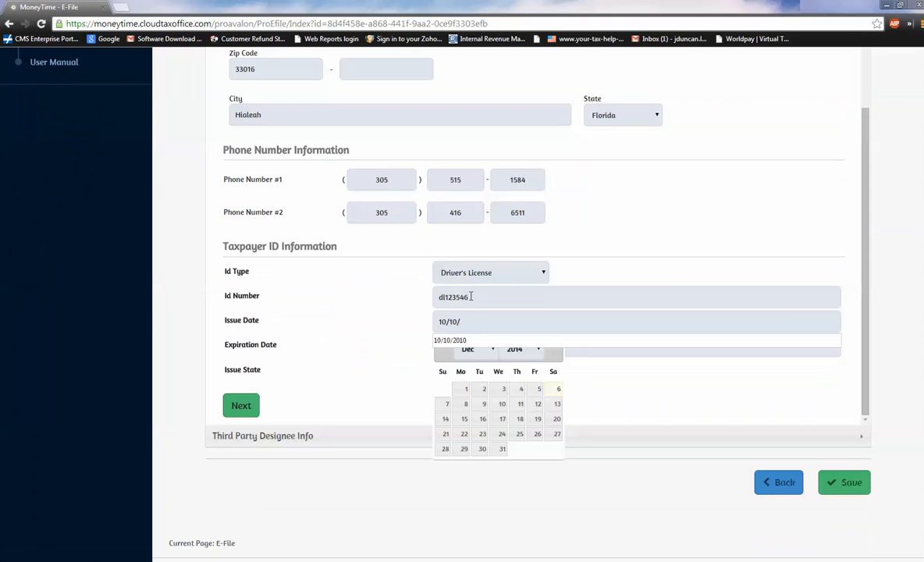
pyautogui.press('Tab')
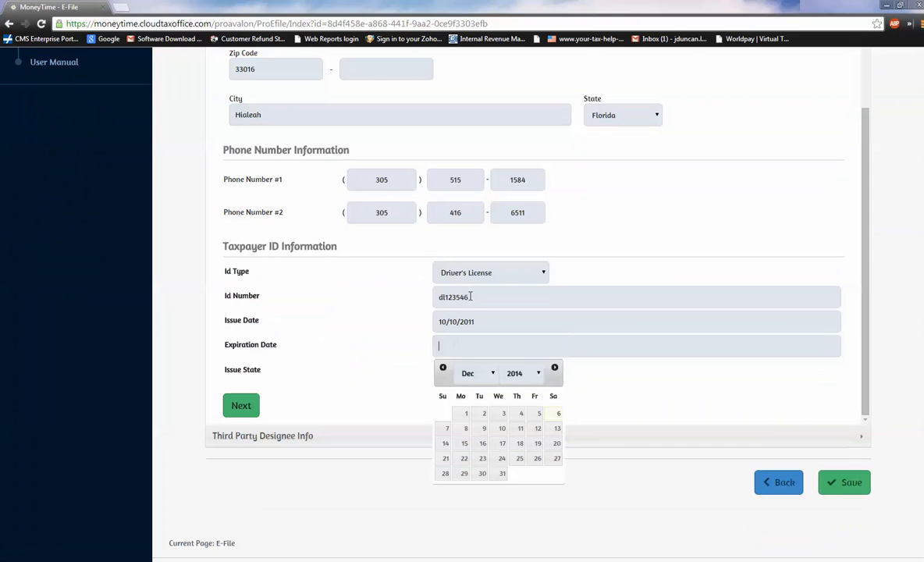
# Set the driver's license expiration date to 06/16/2020.
pyautogui.click(468, 373)
pyautogui.click(466, 436)
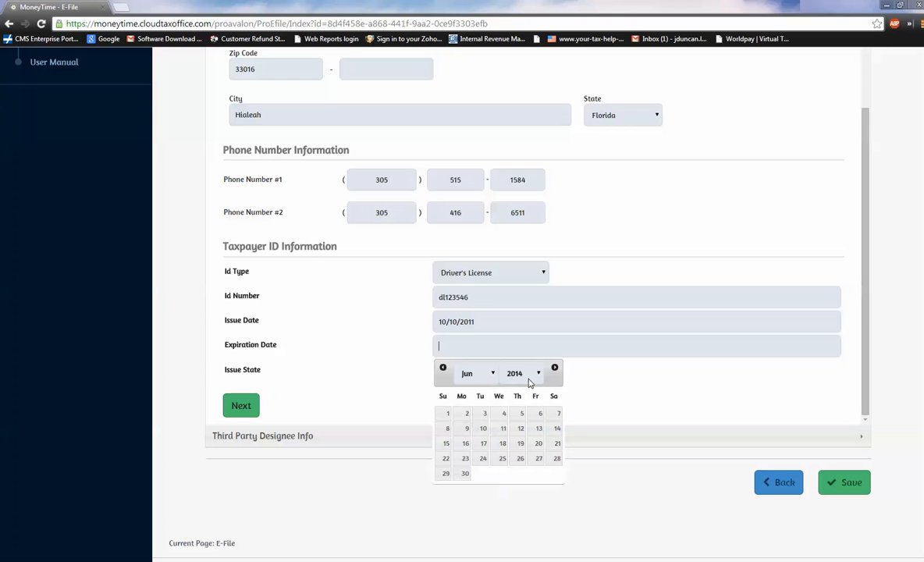
pyautogui.click(546, 373)
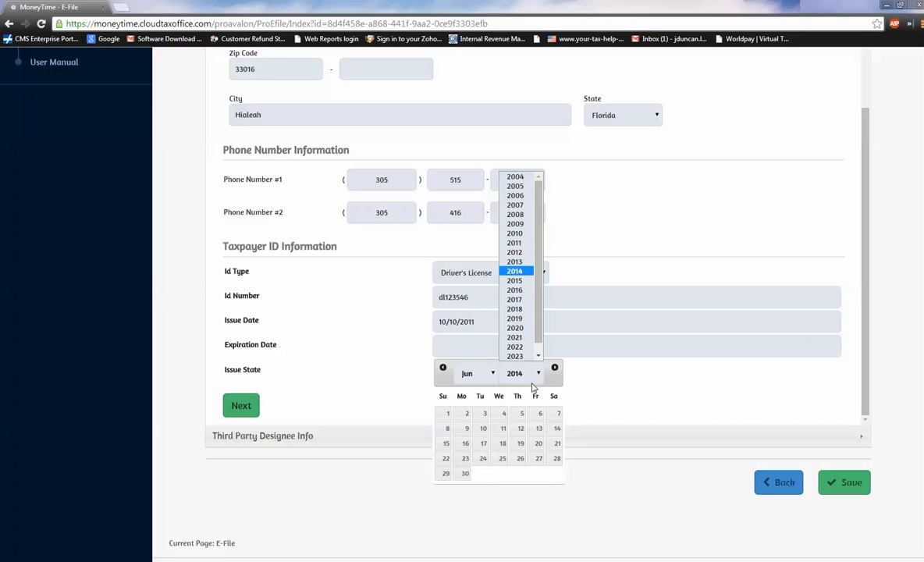
pyautogui.click(520, 327)
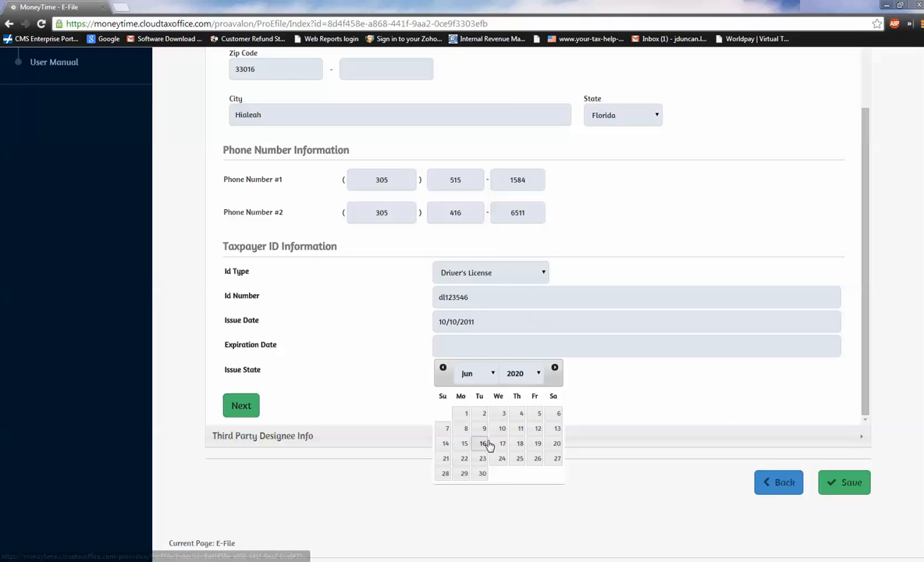
pyautogui.click(482, 442)
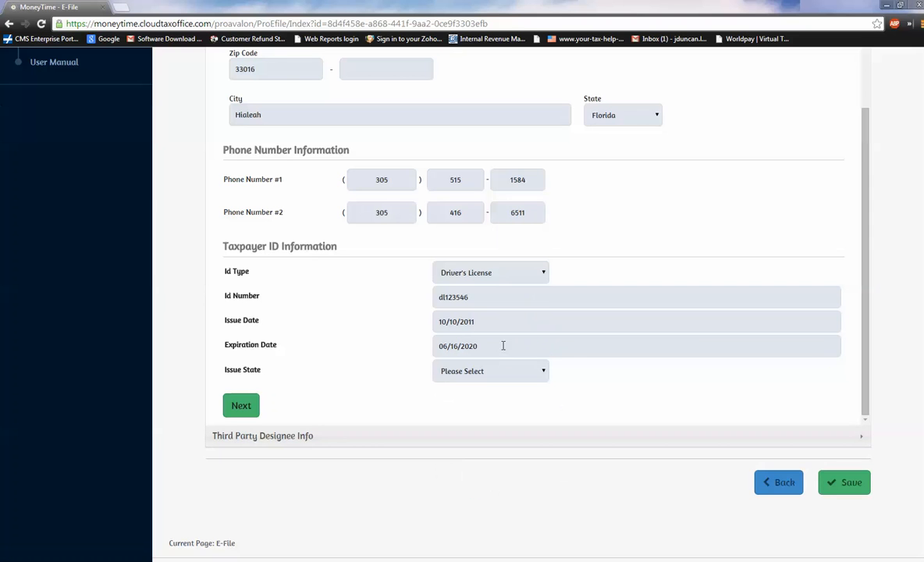
# Set the ID's issue state to Florida, proceed to Third Party Designee Info and try to save the e-file form.
pyautogui.click(544, 371)
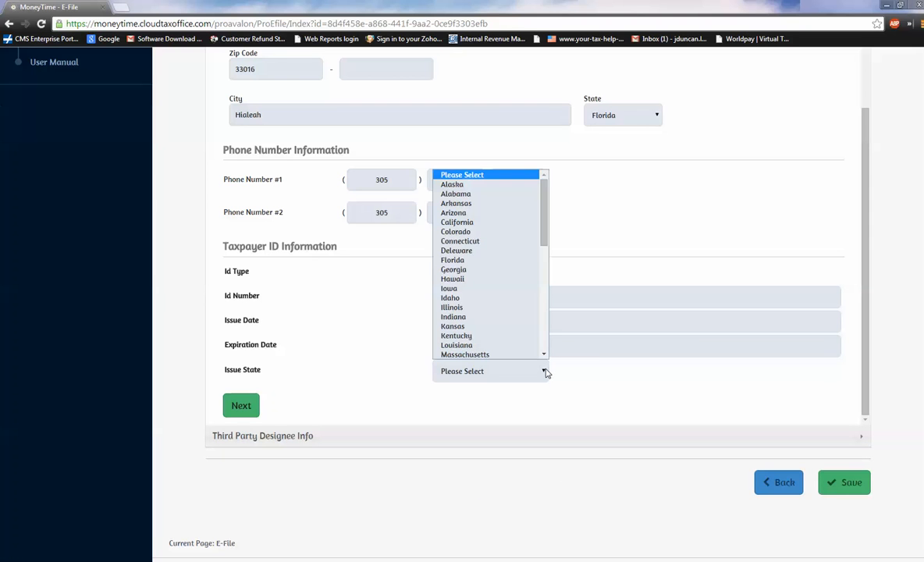
pyautogui.press('f')
pyautogui.press('Return')
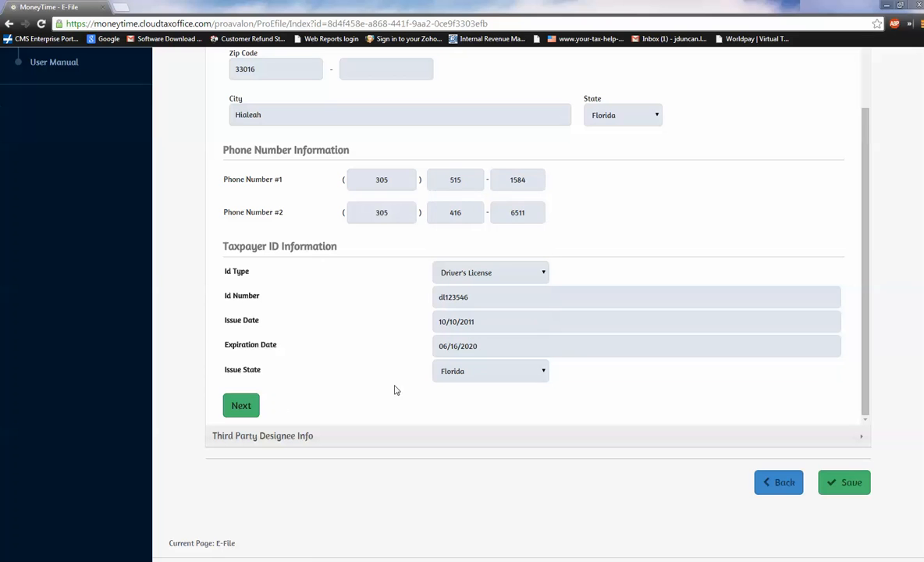
pyautogui.click(241, 406)
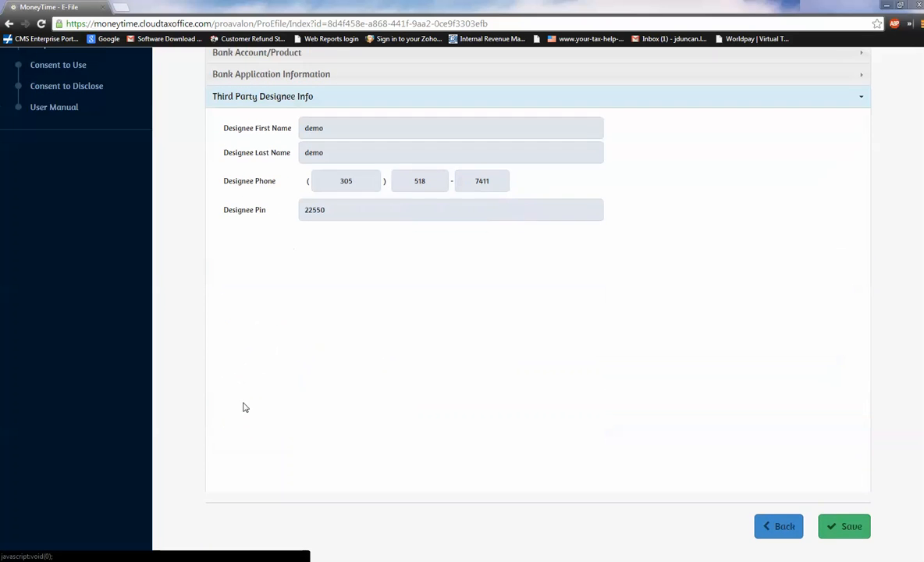
pyautogui.click(852, 527)
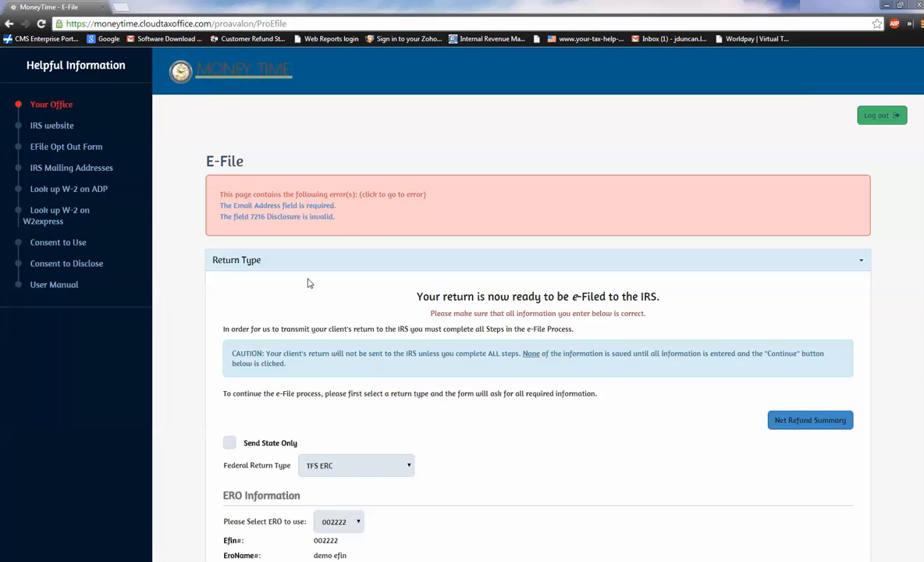
# Confirm in Bank Account/Product that the taxpayer signed the 7216 Bank Consent to Disclosure, and proceed to Bank Application Information.
pyautogui.scroll(-4, 289, 351)
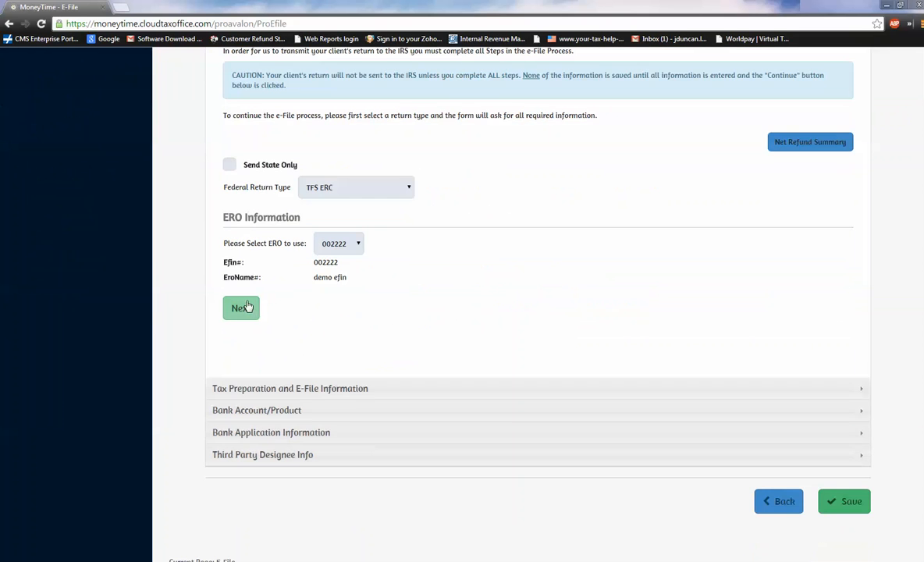
pyautogui.click(243, 307)
pyautogui.scroll(-3, 246, 344)
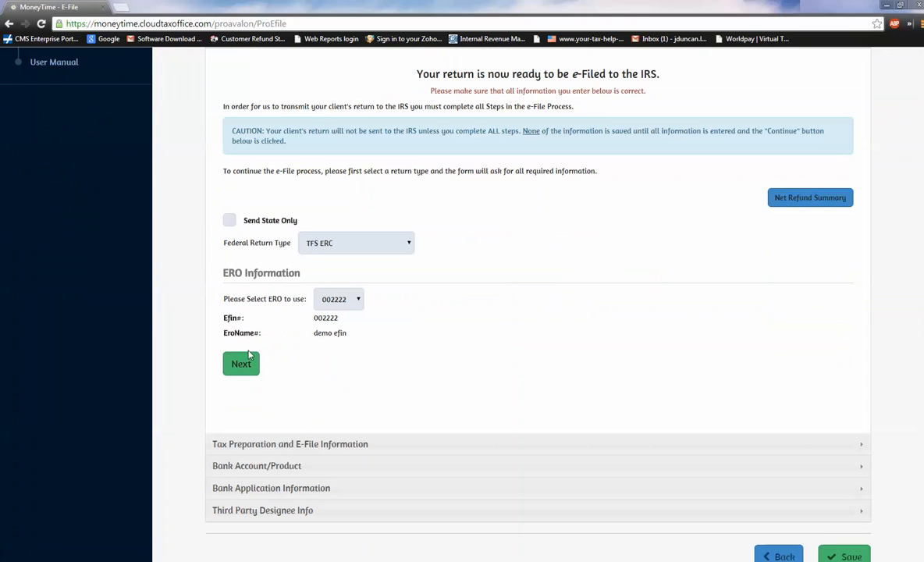
pyautogui.click(249, 355)
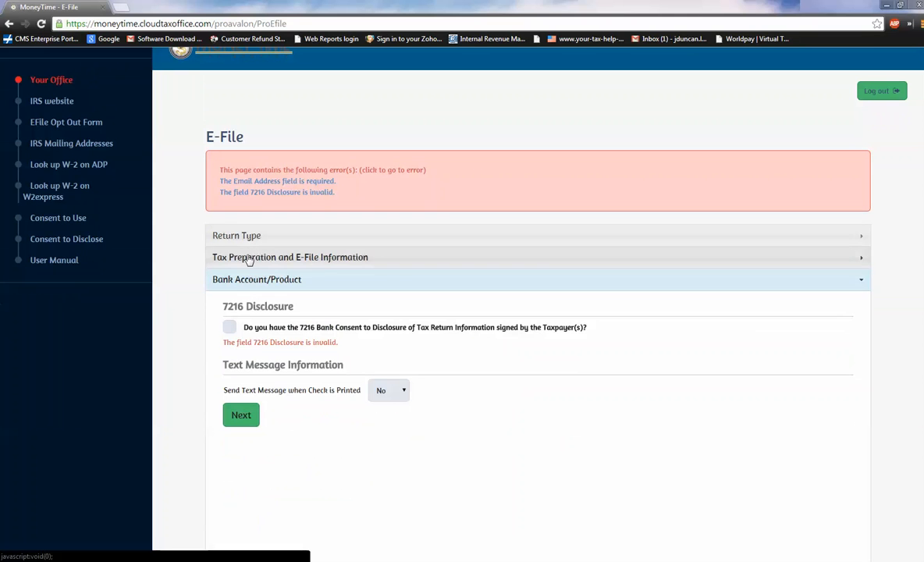
pyautogui.click(229, 327)
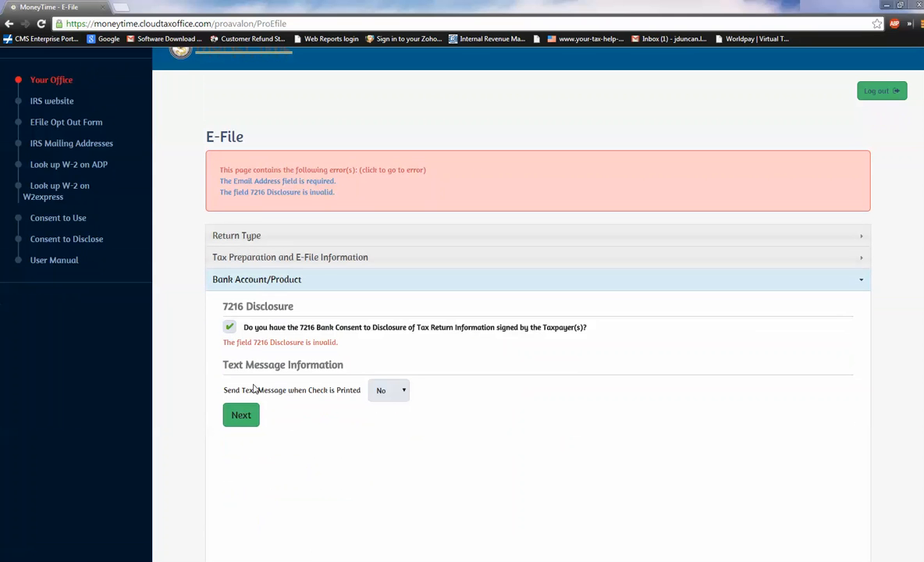
pyautogui.click(241, 414)
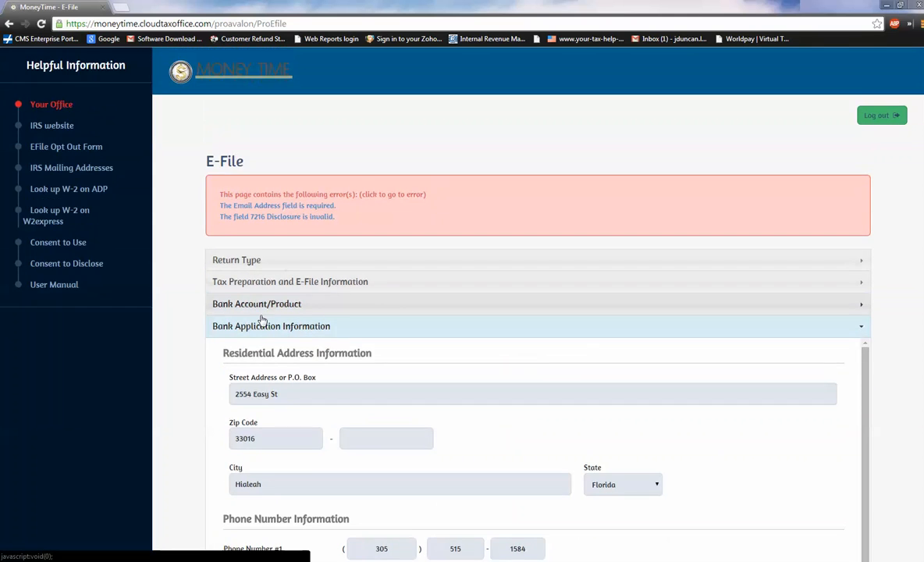
# Fill in the client's e-mail address in Tax Preparation and E-File Information and save the e-file form.
pyautogui.click(235, 303)
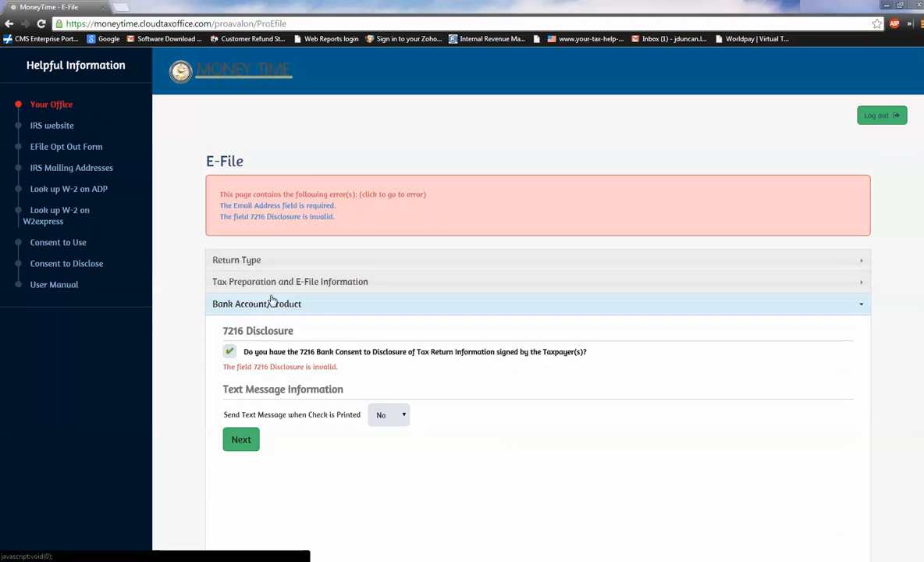
pyautogui.click(251, 281)
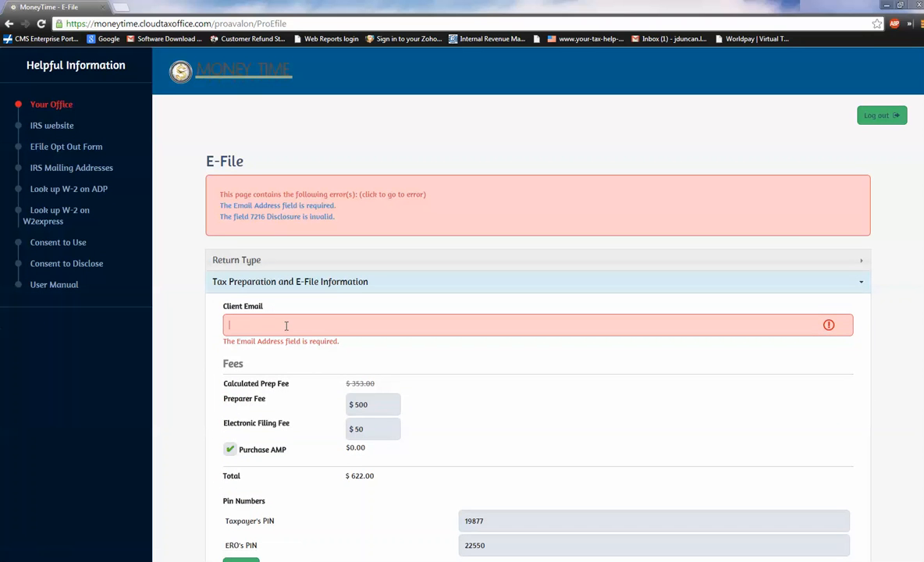
pyautogui.write('demo')
pyautogui.press('Down')
pyautogui.press('Return')
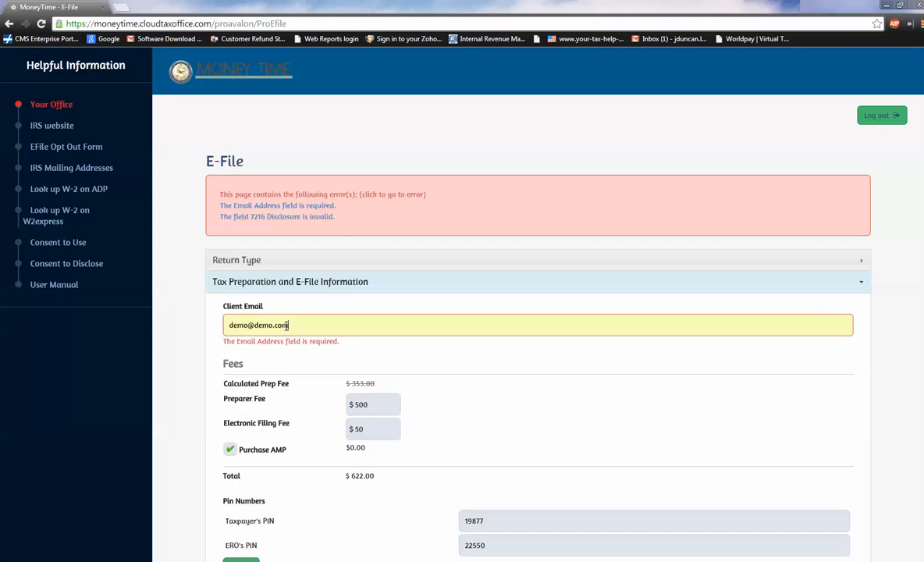
pyautogui.scroll(-3, 405, 353)
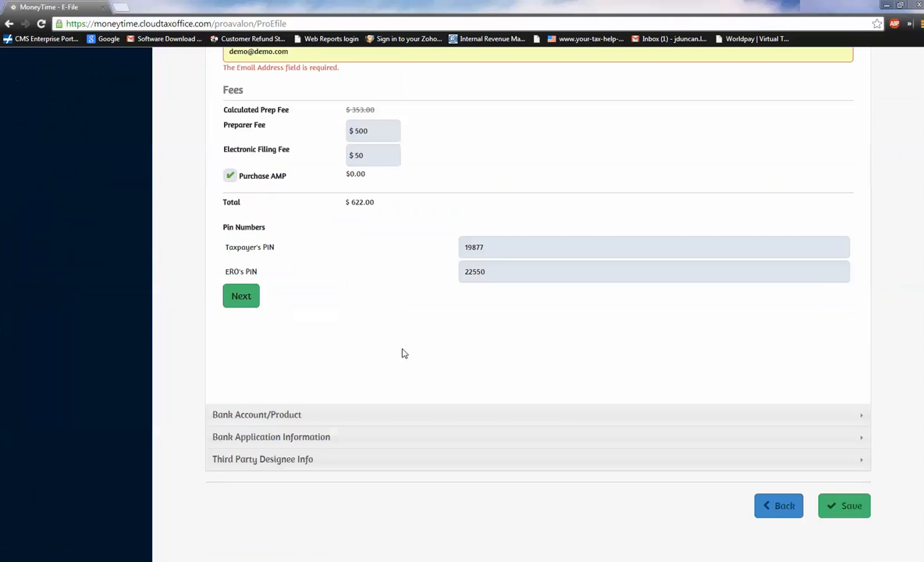
pyautogui.click(847, 507)
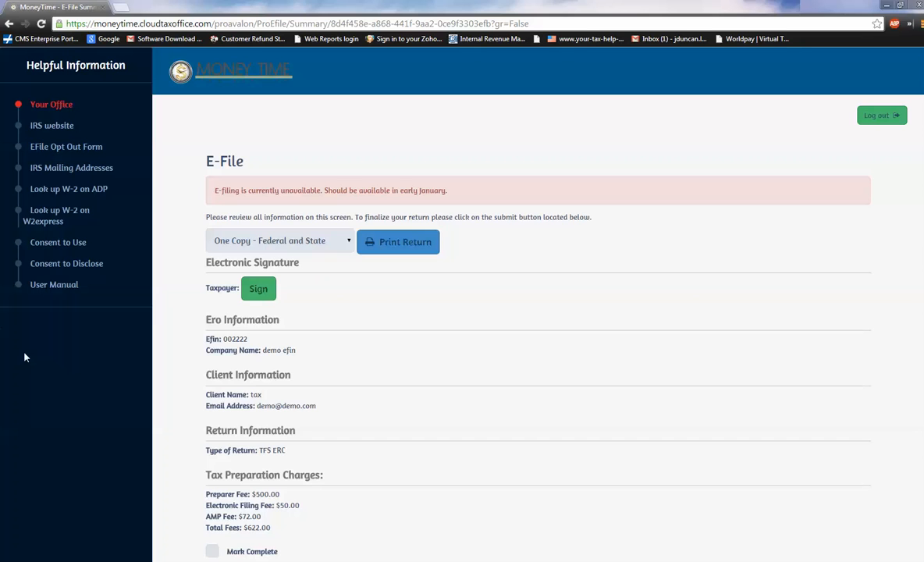
# Draw the taxpayer's electronic signature by hand and save it to the e-file summary.
pyautogui.click(251, 295)
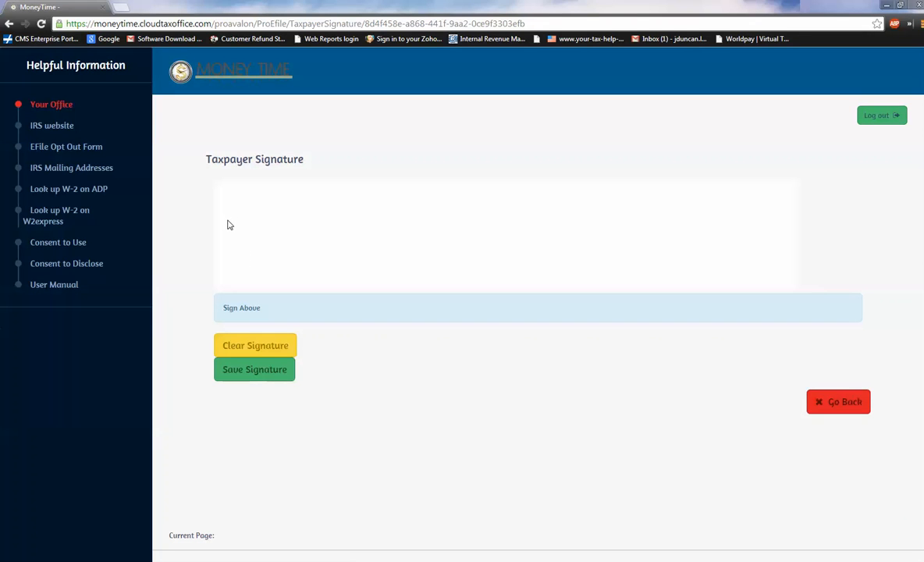
pyautogui.moveTo(225, 220)
pyautogui.mouseDown()
pyautogui.moveTo(244, 200)
pyautogui.moveTo(240, 262)
pyautogui.moveTo(252, 225)
pyautogui.moveTo(252, 243)
pyautogui.moveTo(324, 229)
pyautogui.moveTo(369, 244)
pyautogui.moveTo(388, 179)
pyautogui.moveTo(473, 248)
pyautogui.mouseUp()
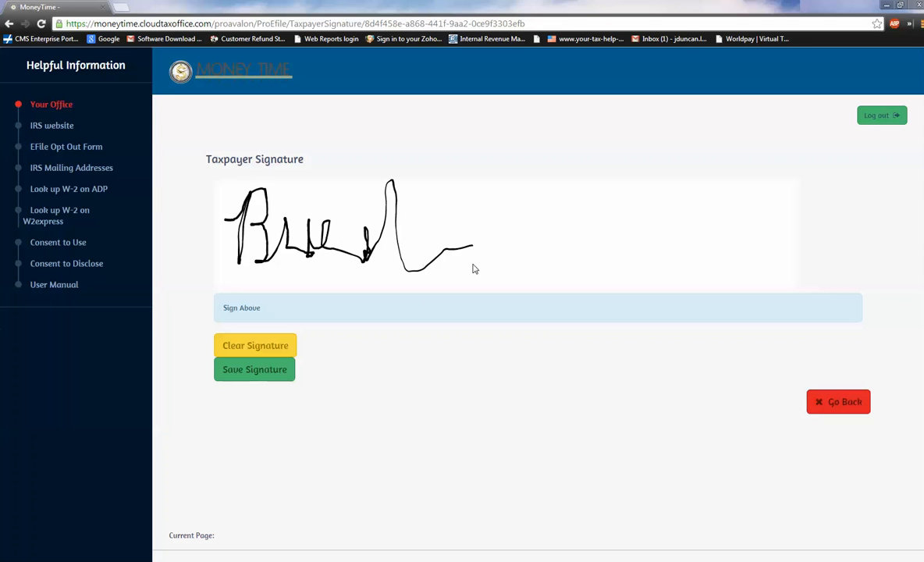
pyautogui.click(238, 373)
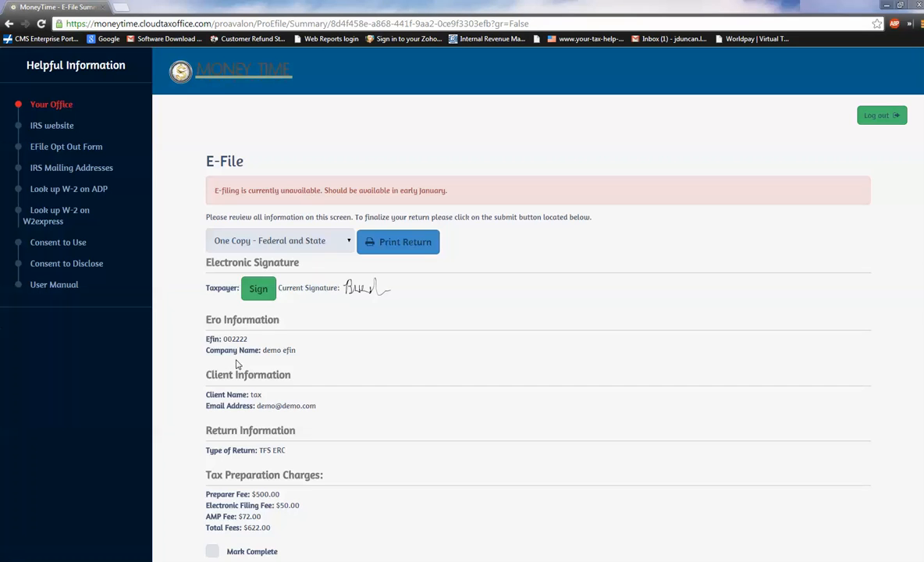
# Mark the tax preparation charges complete, flag the return as ready for review, and save and exit it.
pyautogui.click(308, 244)
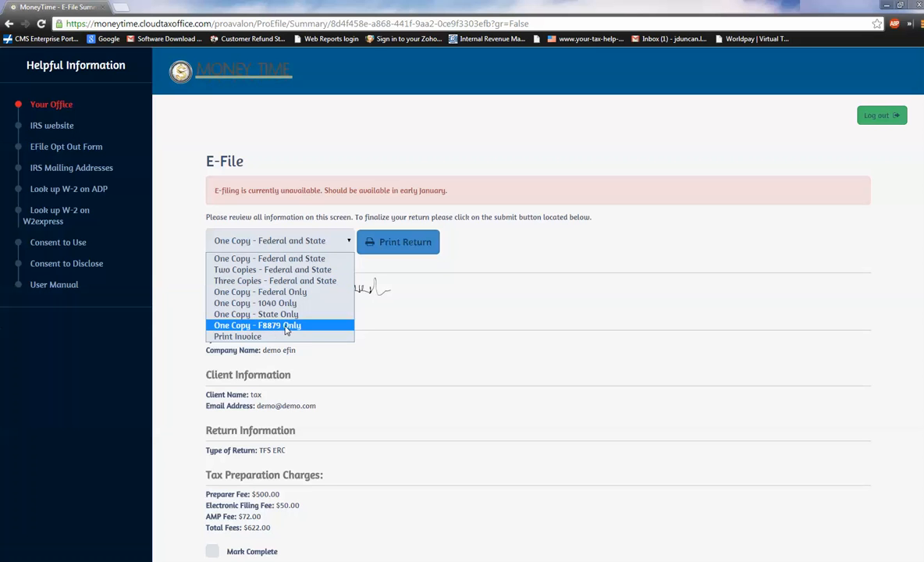
pyautogui.scroll(-3, 224, 336)
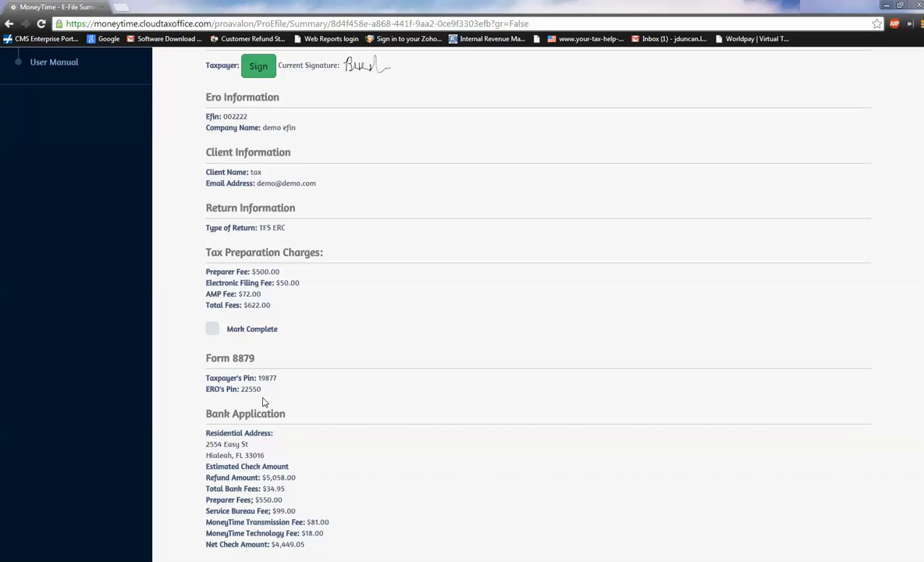
pyautogui.click(213, 329)
pyautogui.scroll(-4, 199, 379)
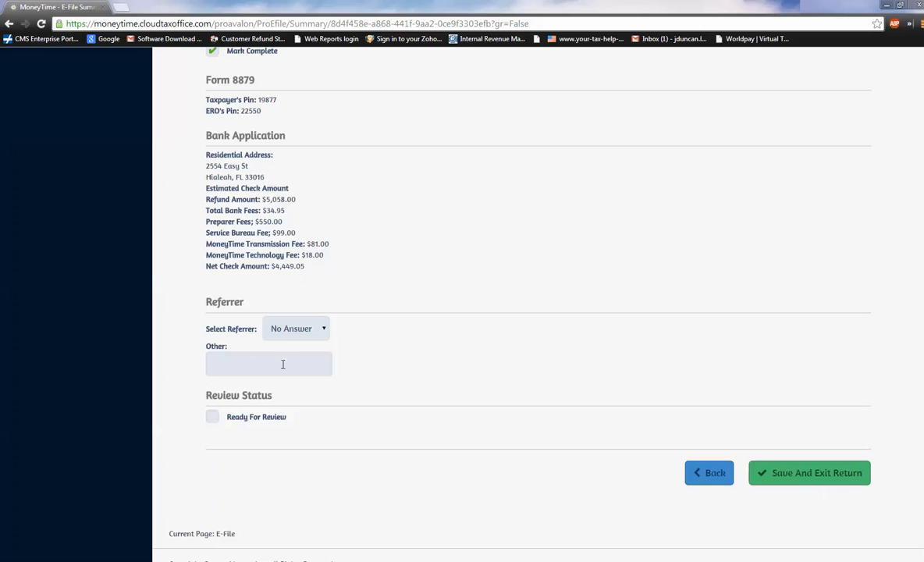
pyautogui.click(211, 419)
pyautogui.click(775, 479)
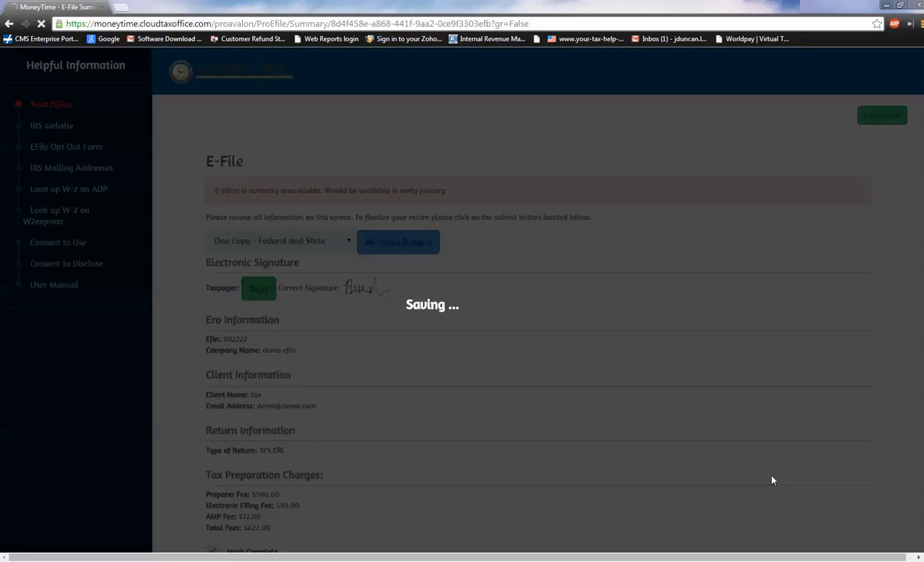